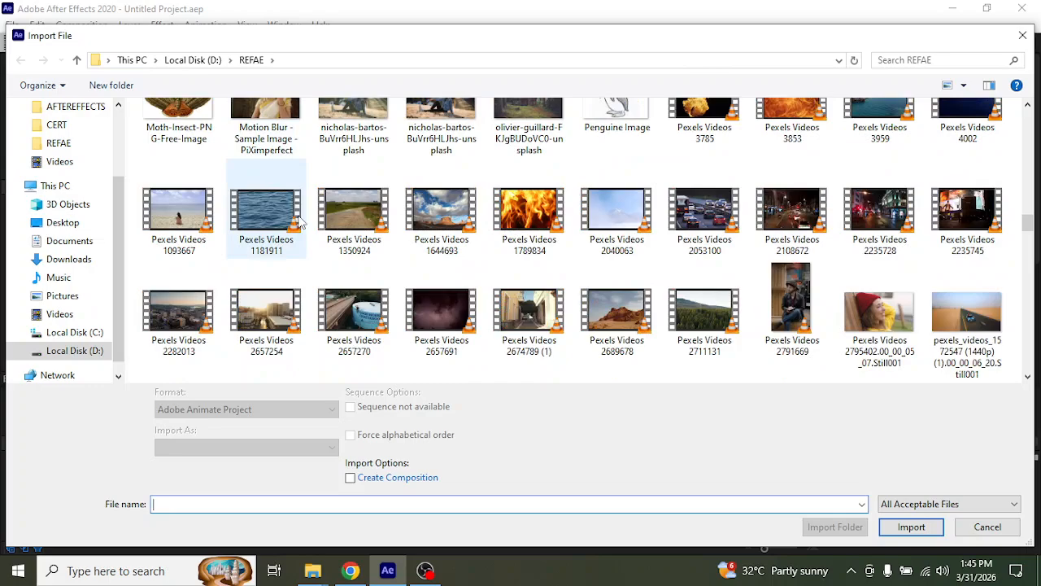
Step: Import the desert road video pexels-mart-production-8865362.mp4 from the REFAE folder into the project
scroll(299, 221, "down", 1)
scroll(299, 222, "down", 2)
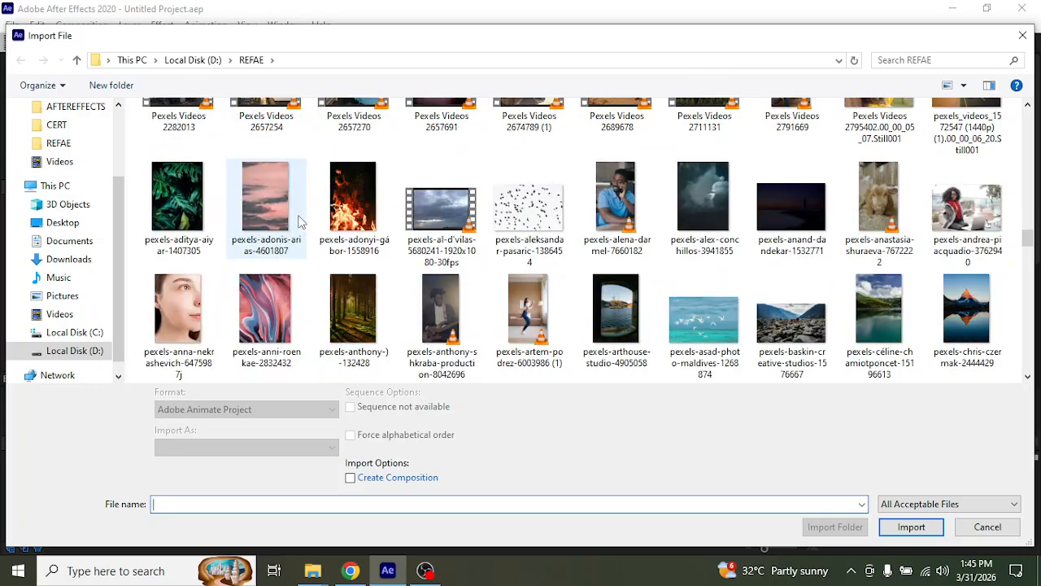
scroll(299, 221, "down", 1)
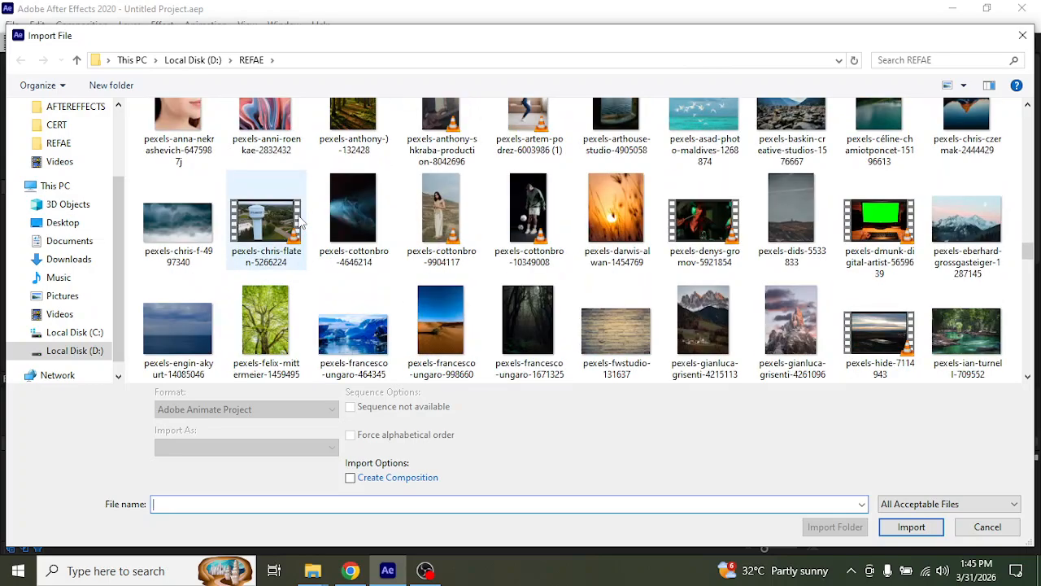
scroll(299, 222, "down", 1)
scroll(300, 222, "down", 1)
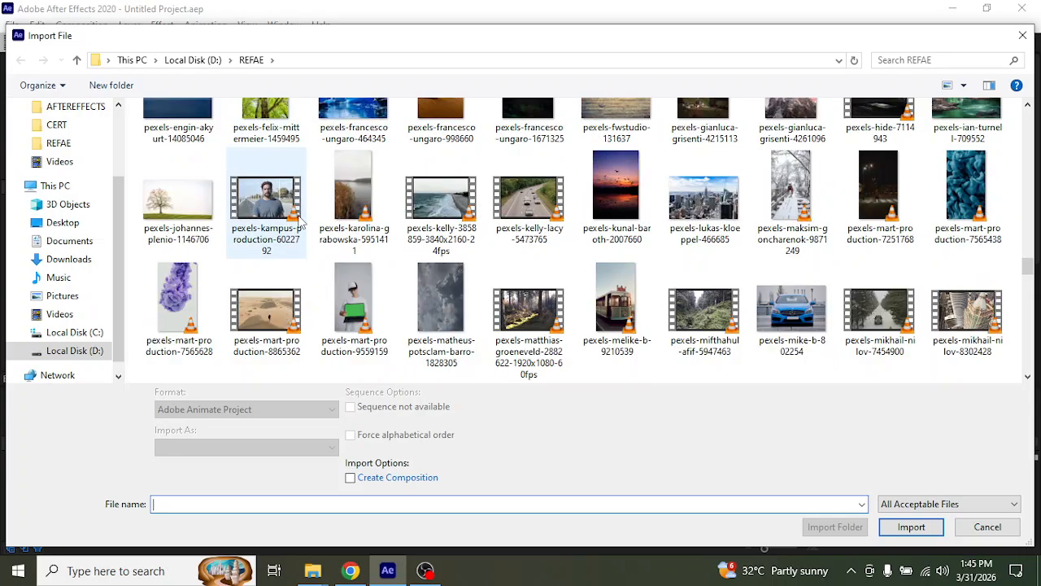
double_click(283, 327)
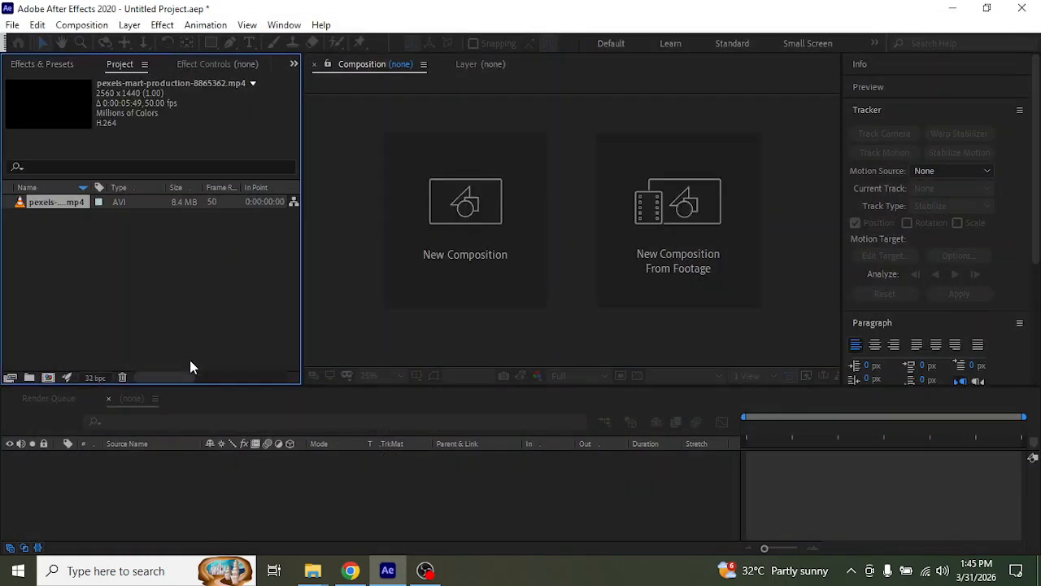
Step: Create a composition from the imported desert footage and set its preview resolution to Quarter
left_click_drag(60, 219, 48, 377)
scroll(664, 267, "down", 1)
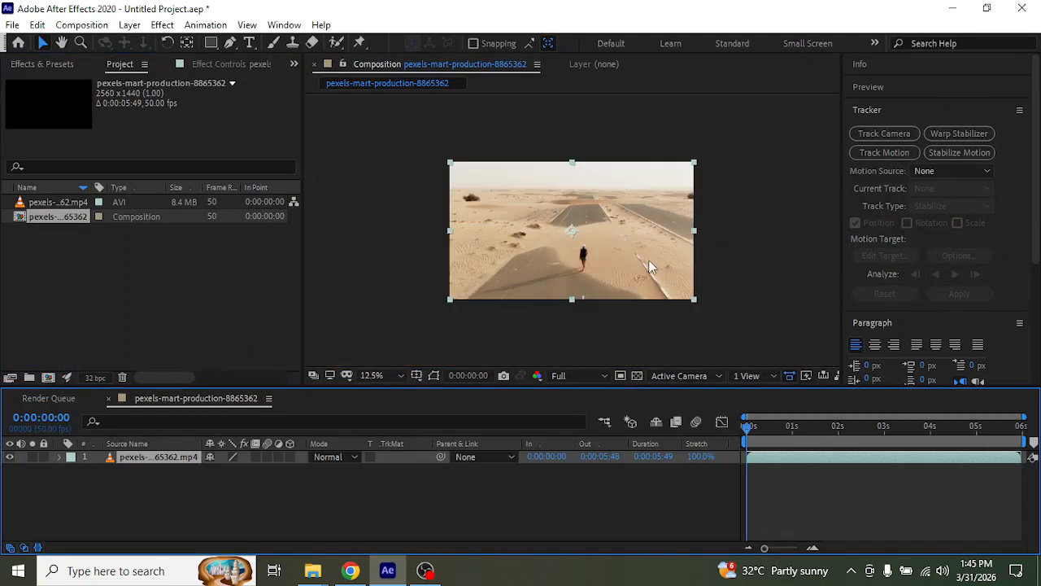
left_click(572, 380)
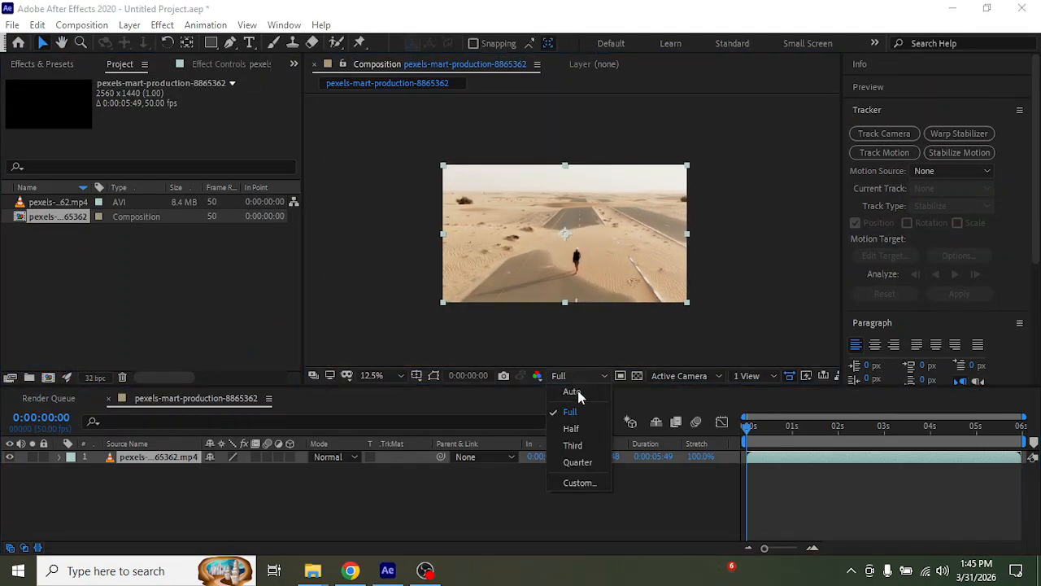
left_click(592, 460)
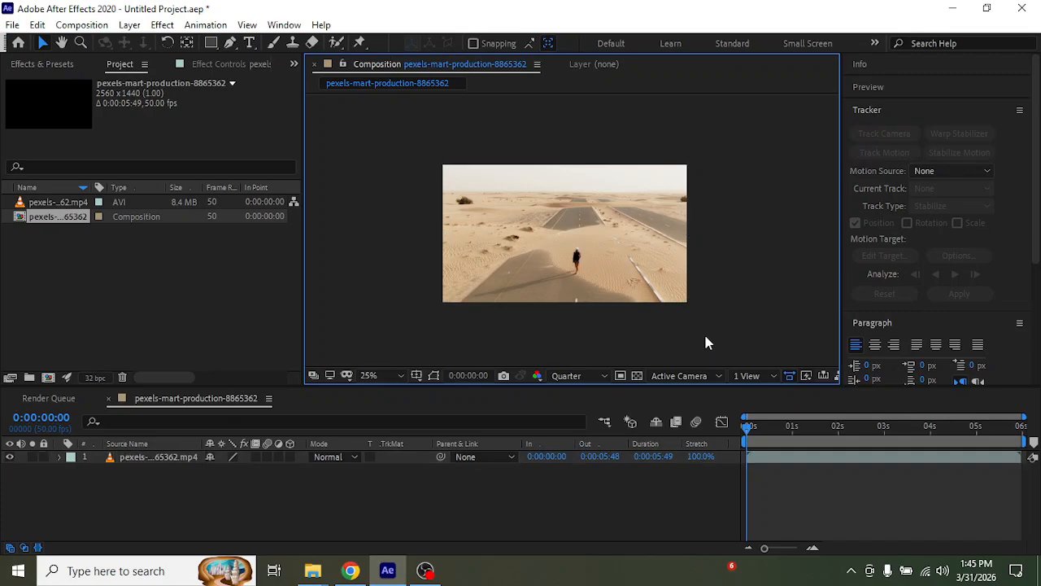
Step: Play back the footage, return to the first frame and examine the walking person up close
scroll(703, 333, "up", 1)
key("space")
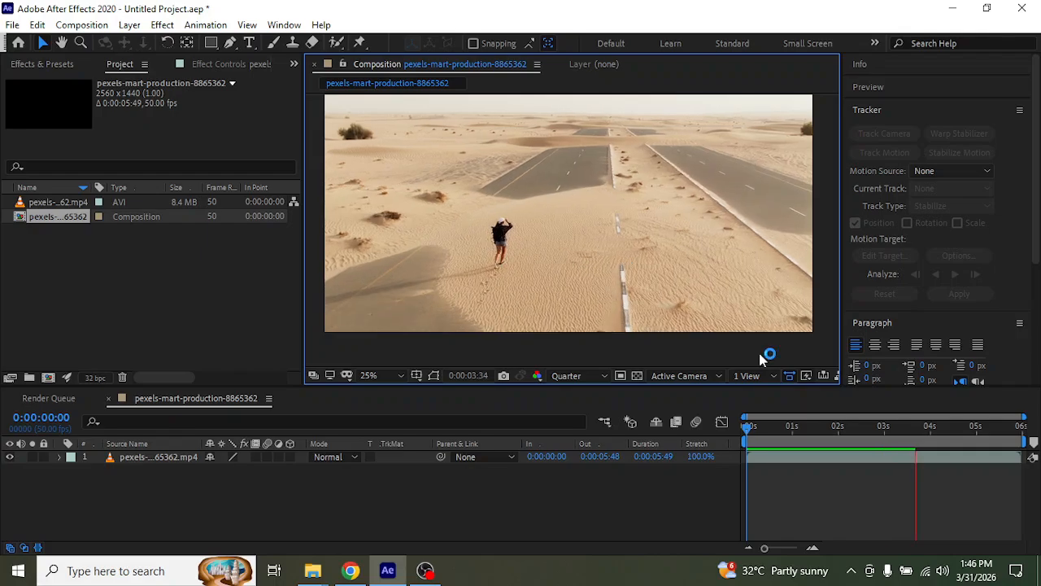
left_click(913, 426)
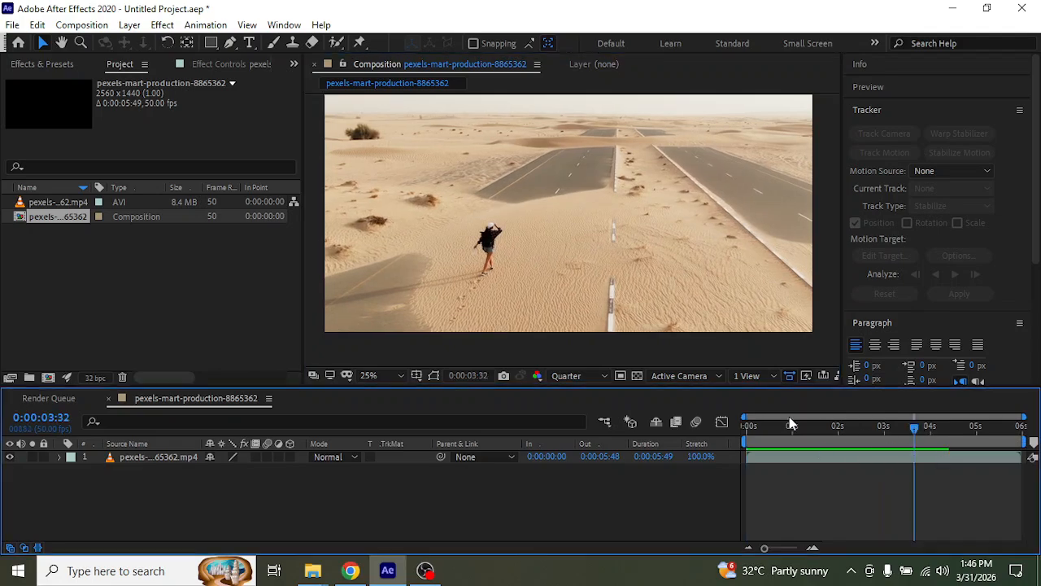
key("Home")
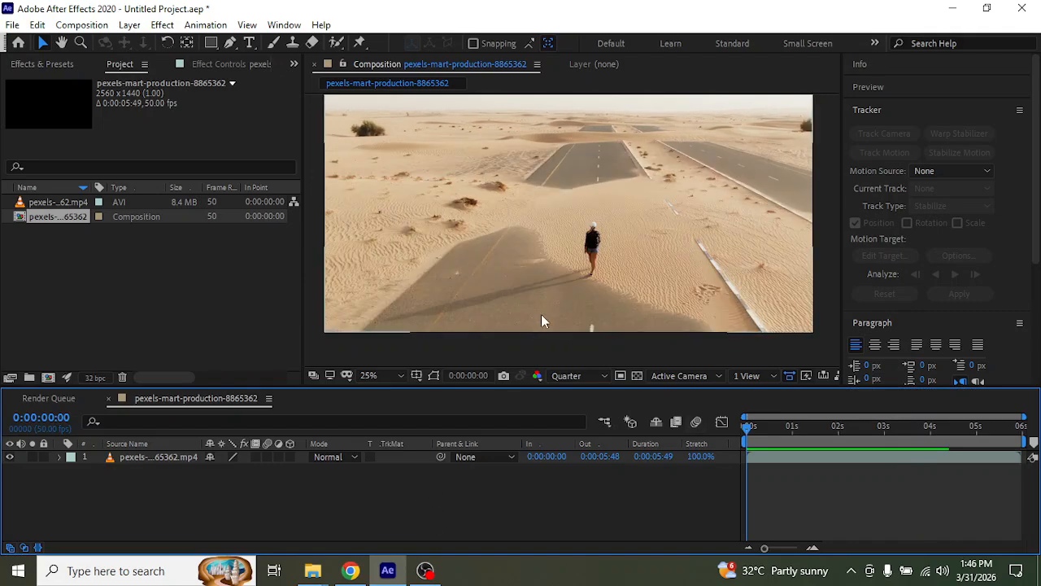
scroll(588, 228, "up", 4)
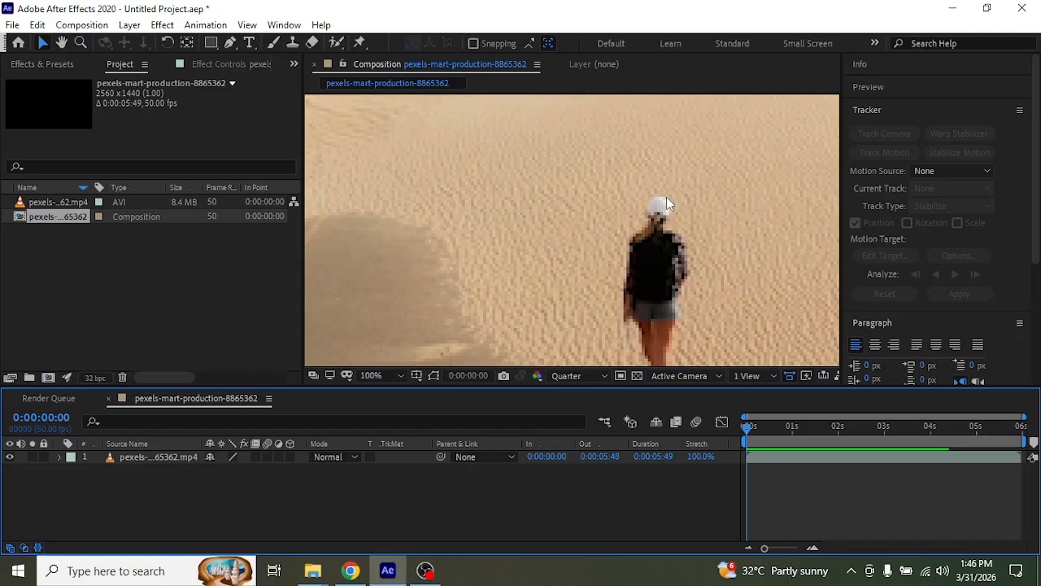
scroll(660, 210, "down", 2)
scroll(649, 222, "down", 2)
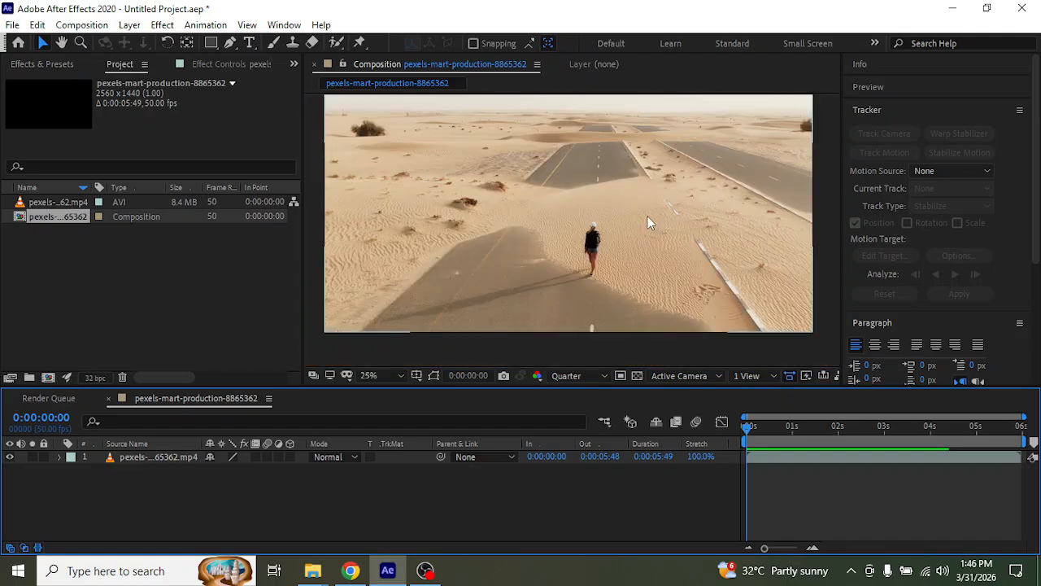
key("h")
mouse_move(603, 244)
left_mouse_down()
mouse_move(593, 233)
mouse_move(616, 239)
left_mouse_up()
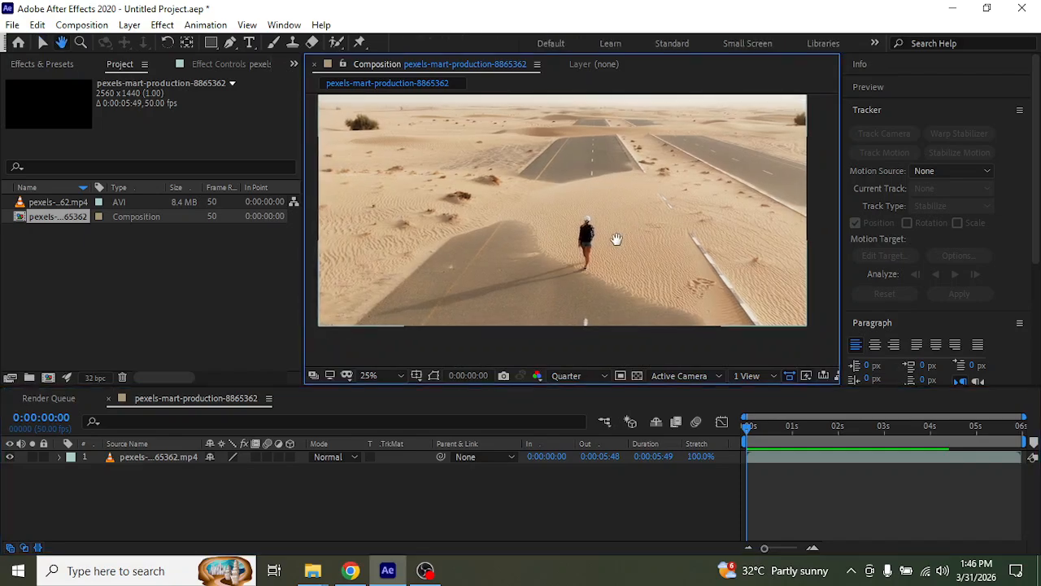
key("v")
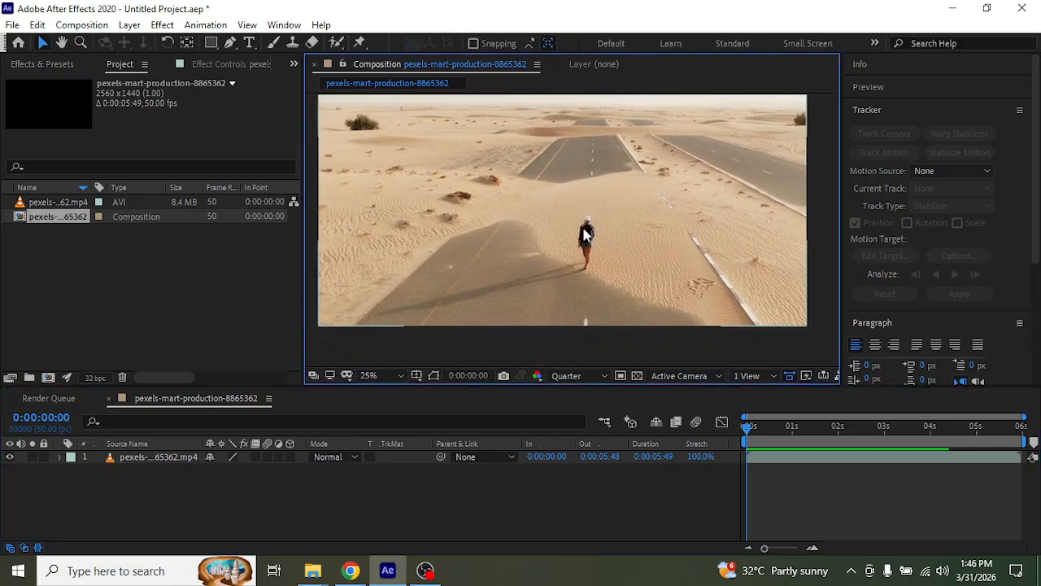
left_click(284, 25)
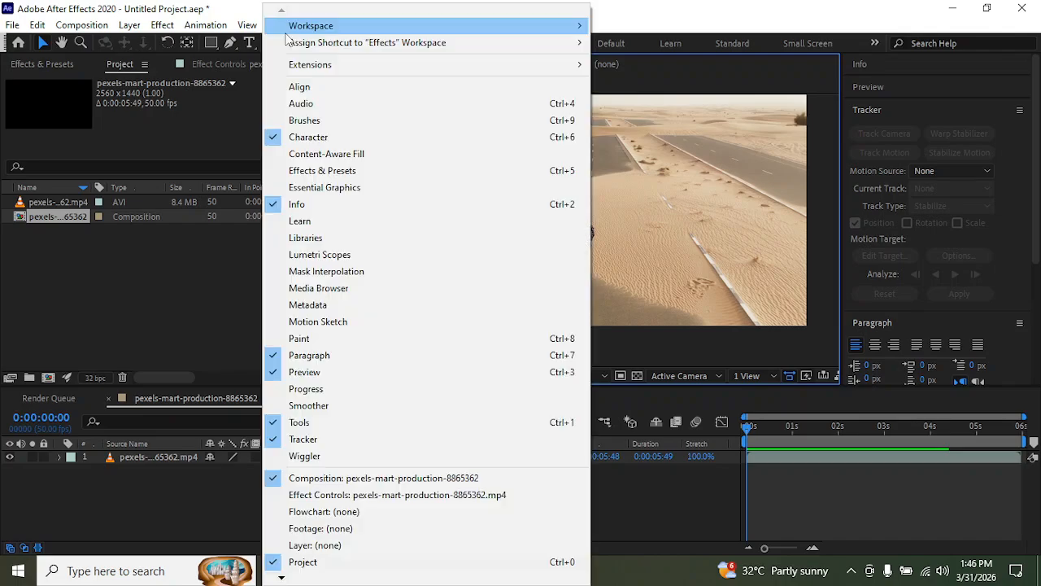
mouse_move(283, 31)
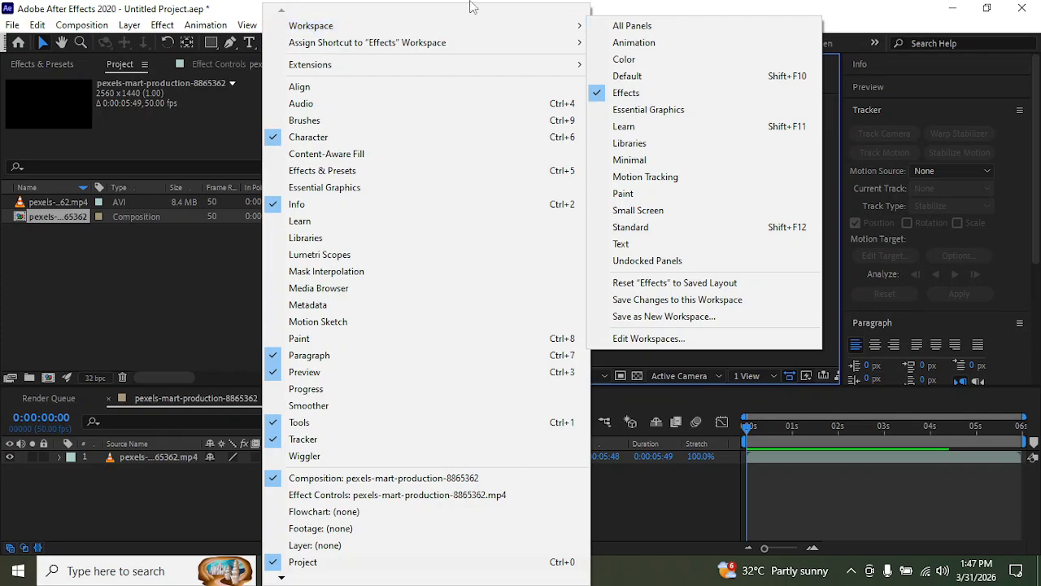
left_click(823, 10)
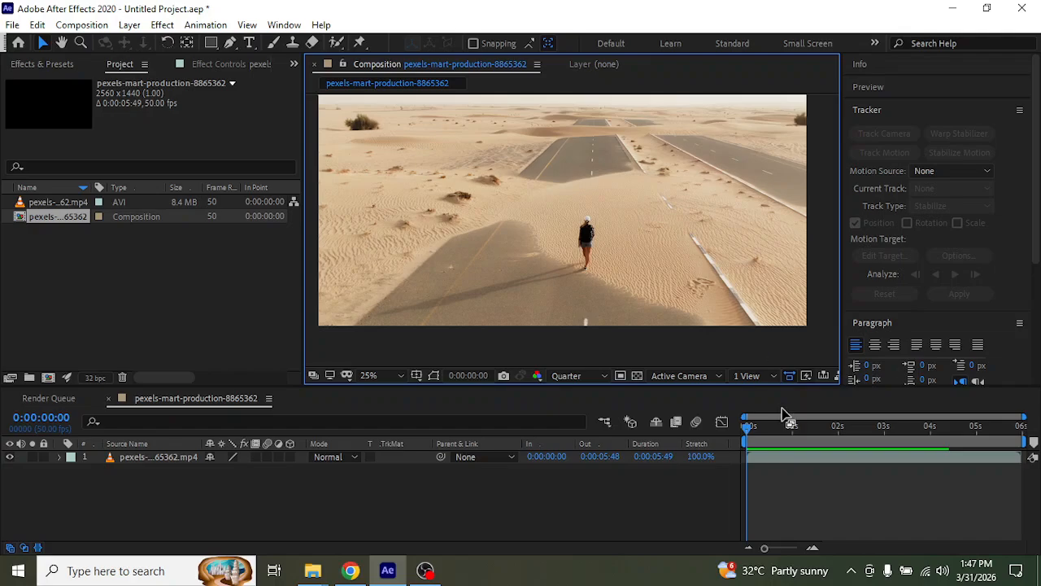
left_click_drag(746, 429, 775, 435)
left_click(744, 442)
Step: Hide and redisplay the Tracker panel, docking it above the Info panel
left_click(284, 24)
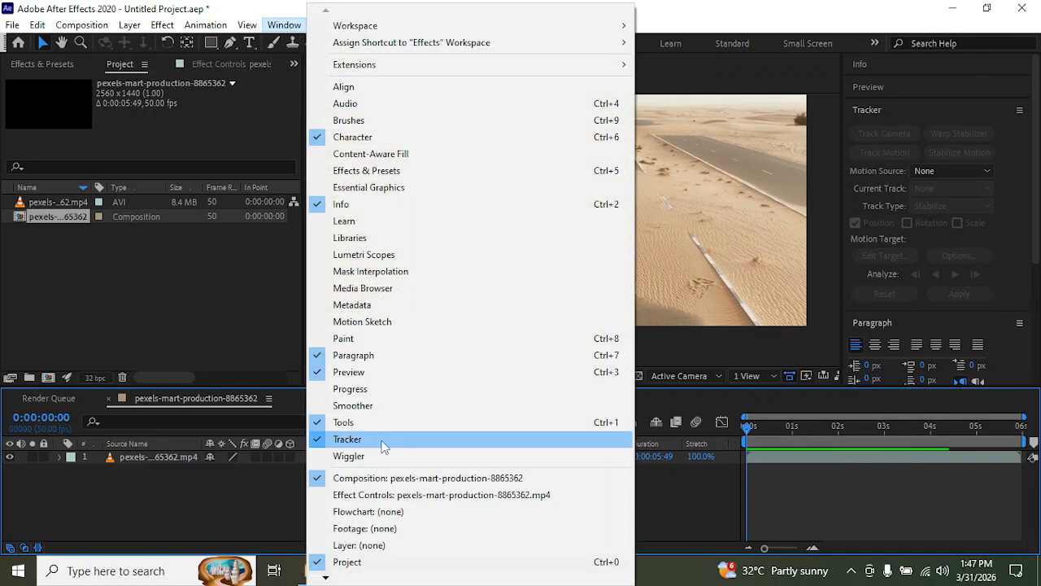
left_click(382, 443)
left_click(879, 112)
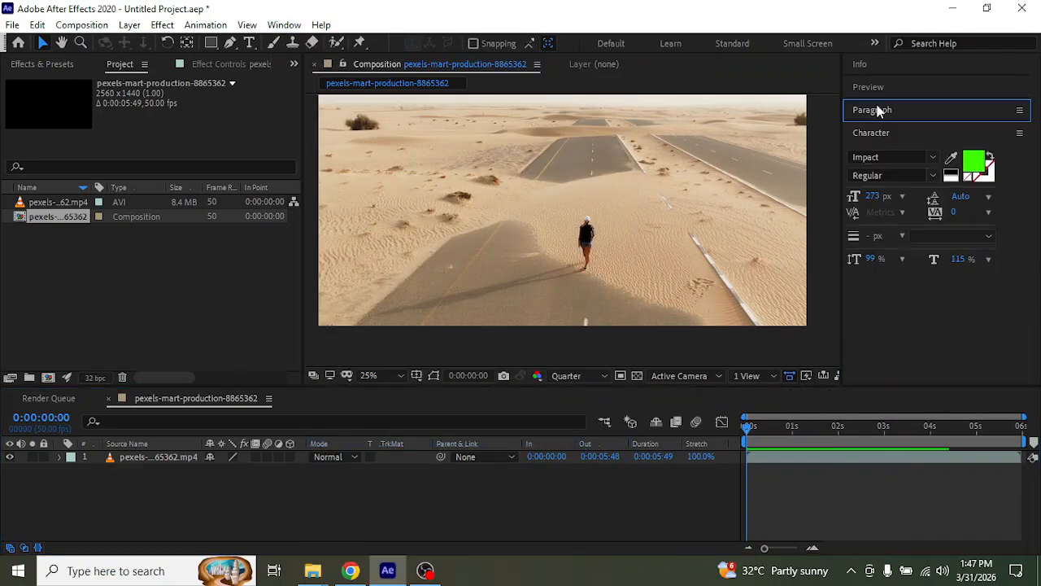
left_click(293, 26)
left_click(403, 440)
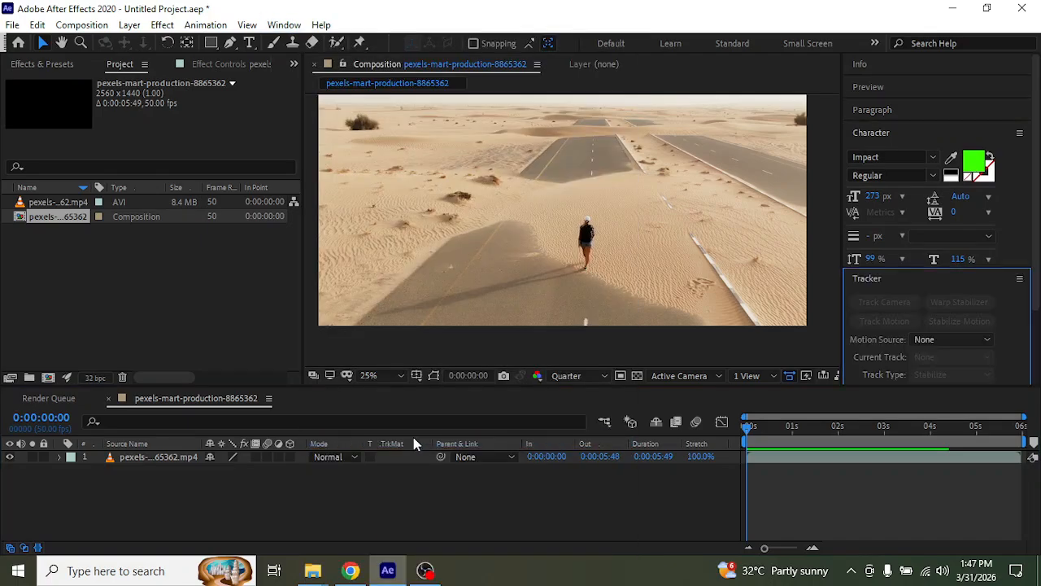
left_click_drag(863, 278, 876, 69)
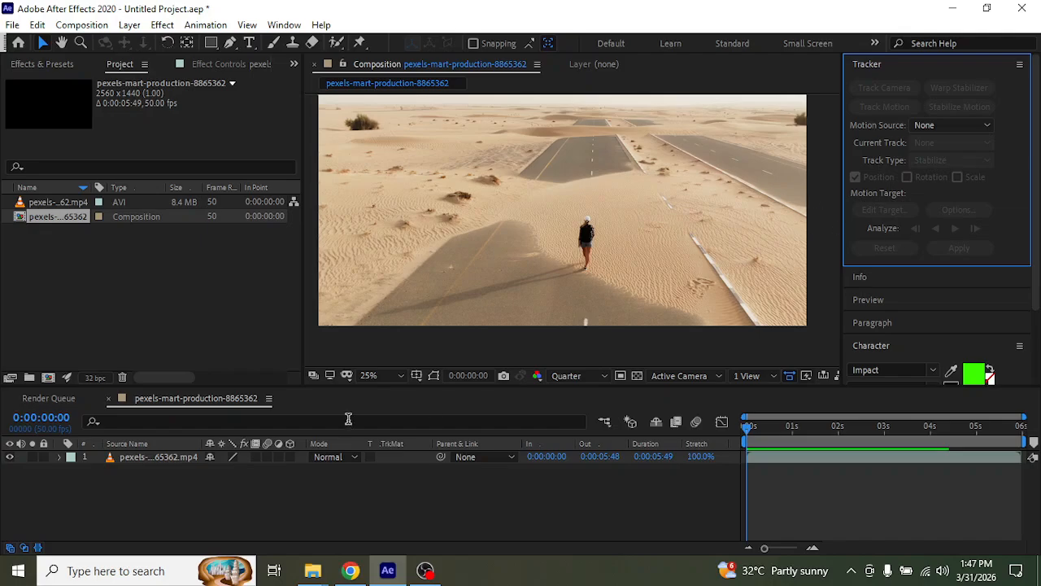
Step: Start a motion track on the footage layer and slightly enlarge the track point's feature and search regions
left_click(189, 457)
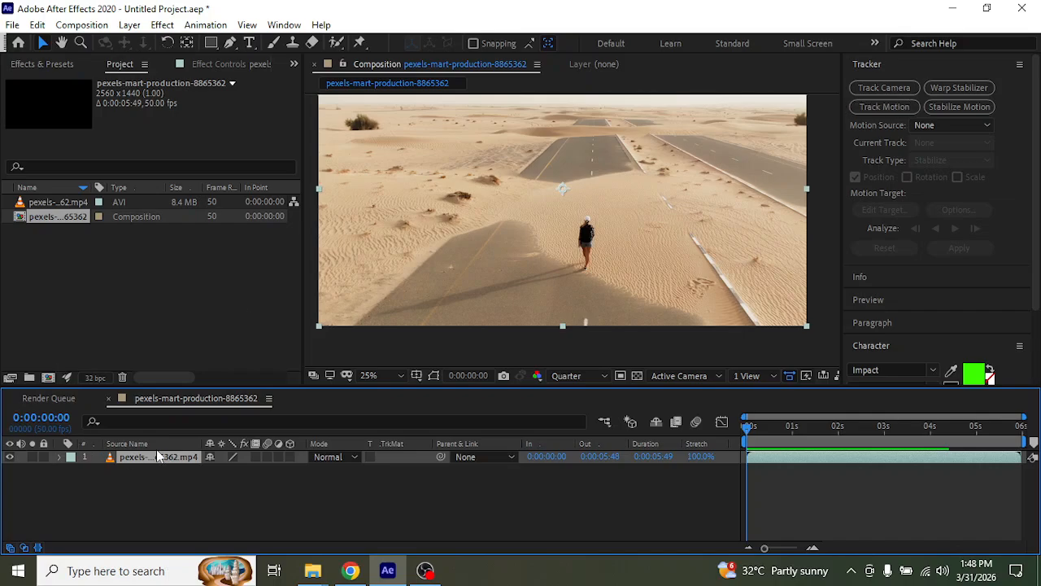
left_click(884, 106)
scroll(593, 235, "up", 5)
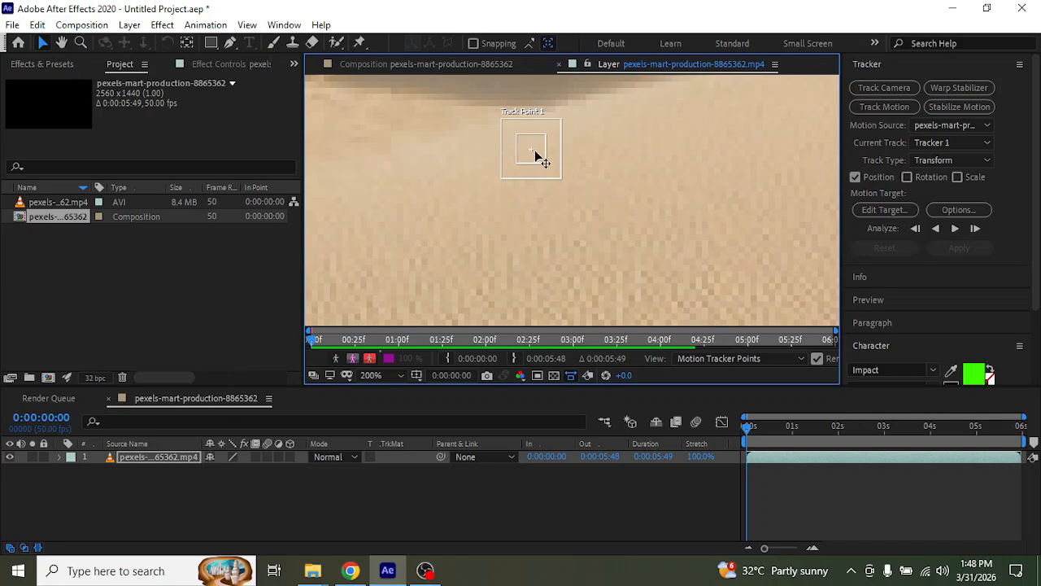
left_click_drag(542, 148, 579, 151)
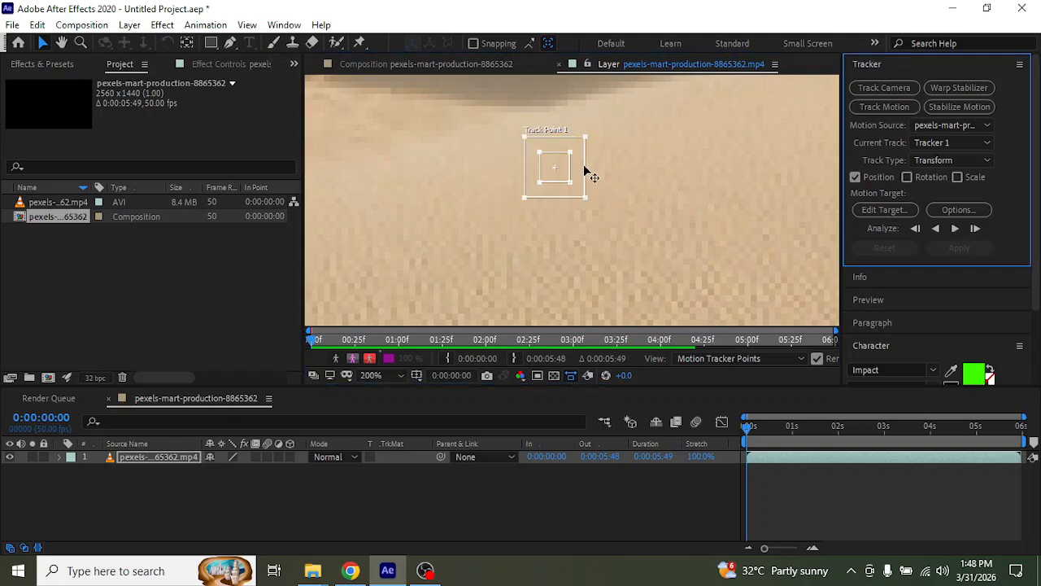
mouse_move(588, 197)
left_mouse_down()
mouse_move(604, 213)
mouse_move(591, 201)
left_mouse_up()
mouse_move(576, 186)
left_mouse_down()
mouse_move(551, 170)
mouse_move(563, 178)
left_mouse_up()
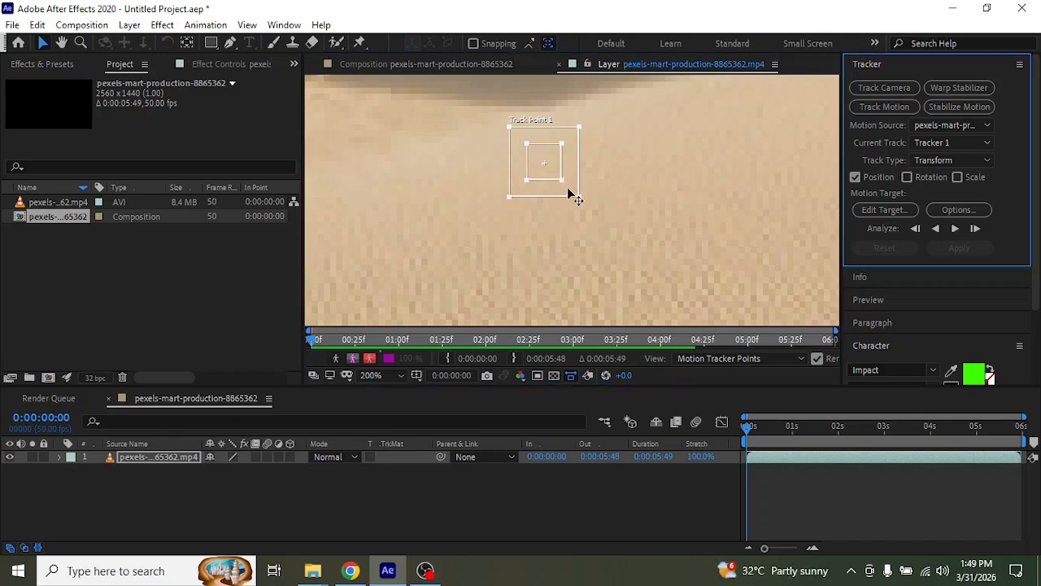
Step: Place Track Point 1 over the walker's white cap in the first frame
scroll(571, 197, "down", 1)
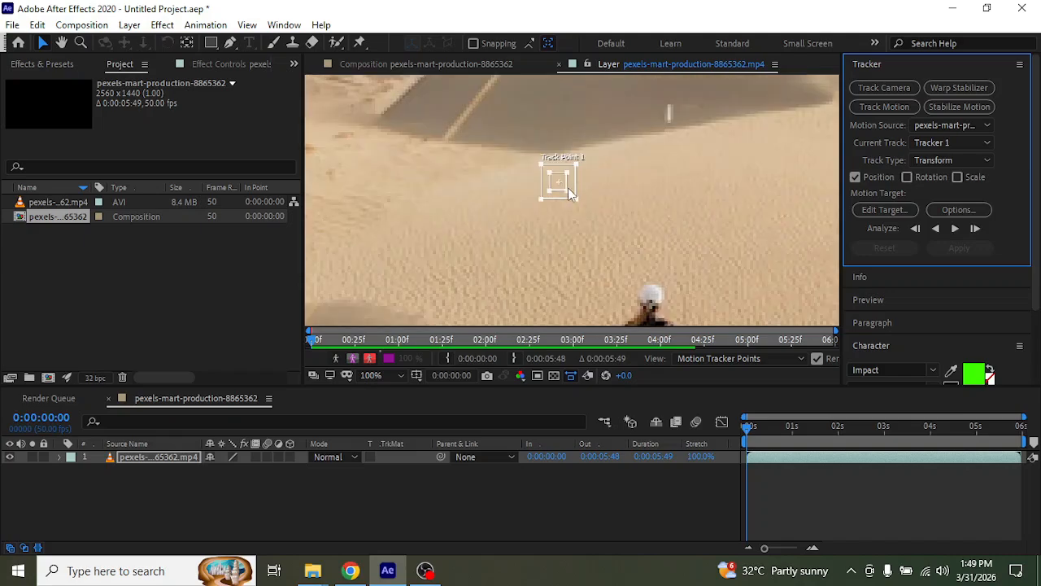
left_click_drag(565, 179, 652, 291)
scroll(673, 274, "down", 2)
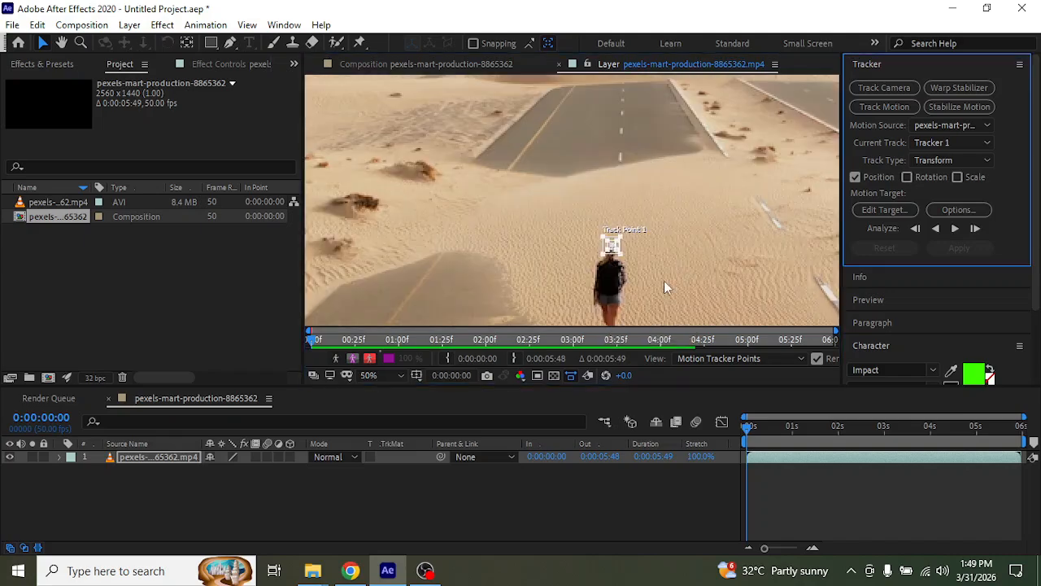
scroll(767, 234, "up", 2)
scroll(732, 209, "down", 2)
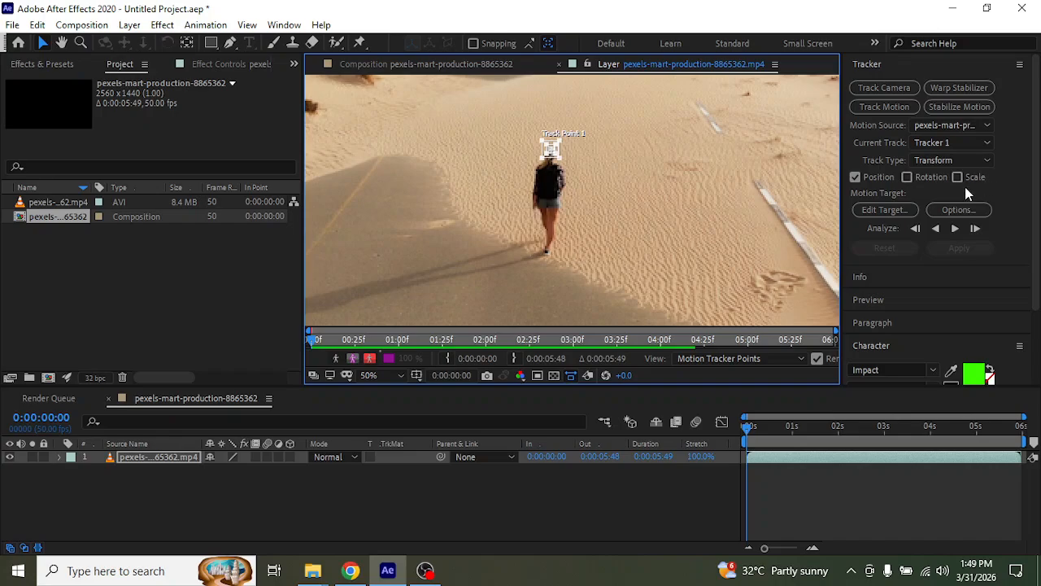
Step: Analyze the motion track forward, stop it at about 0:00:01:42 and return to the first frame
left_click(955, 230)
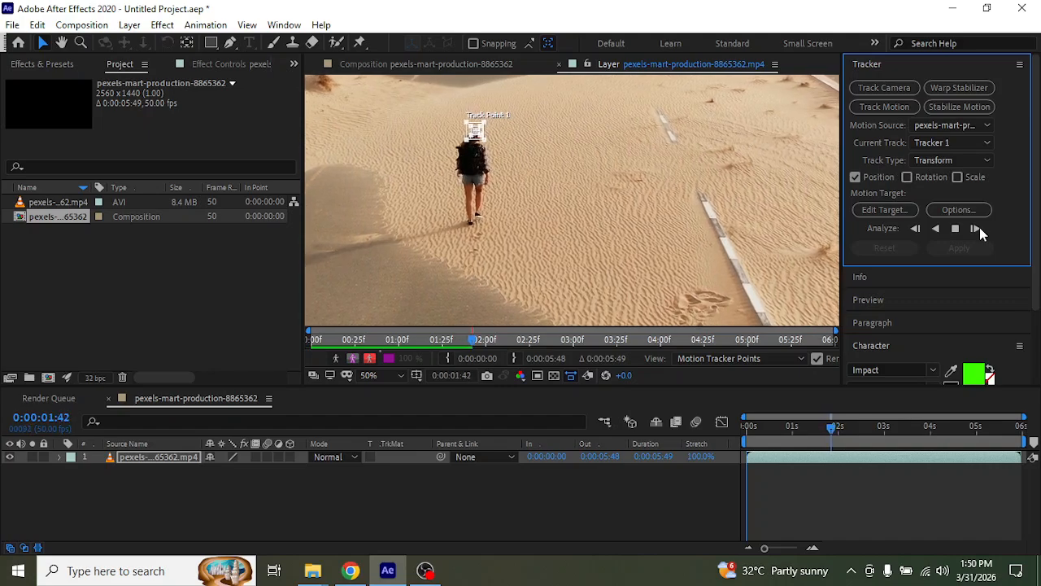
left_click(957, 230)
scroll(495, 129, "up", 2)
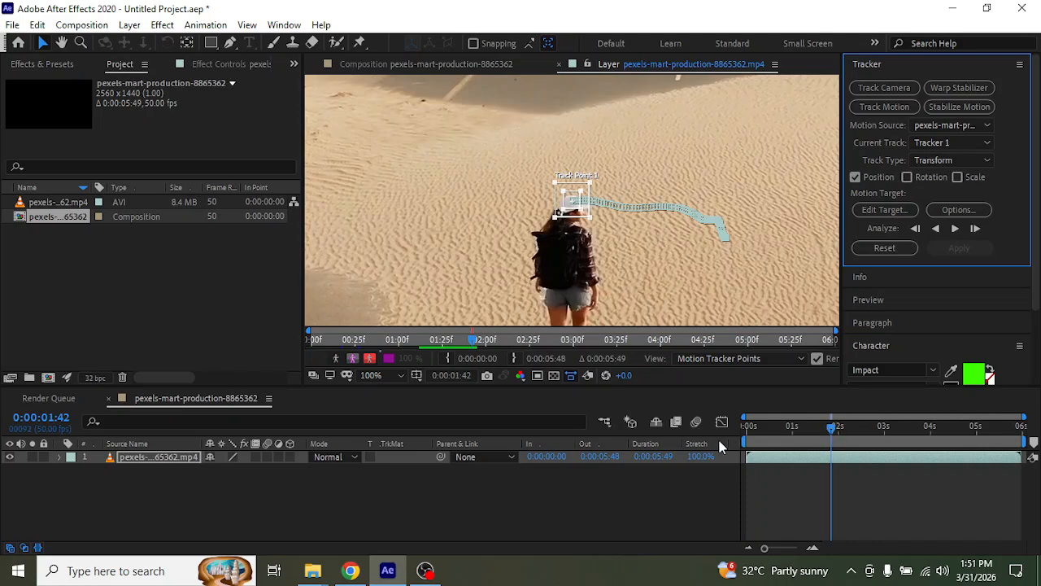
left_click(752, 427)
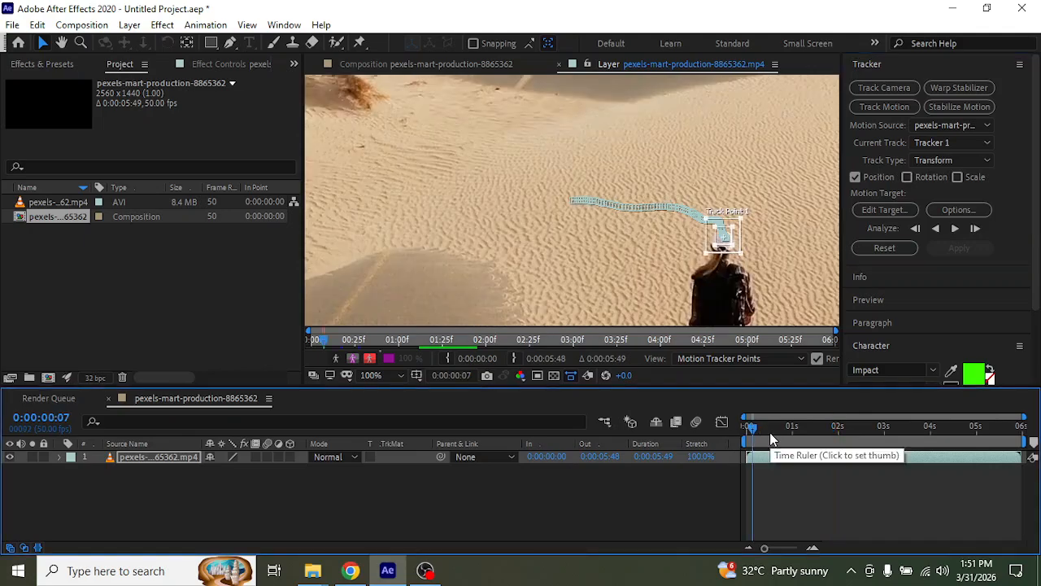
left_click(747, 427)
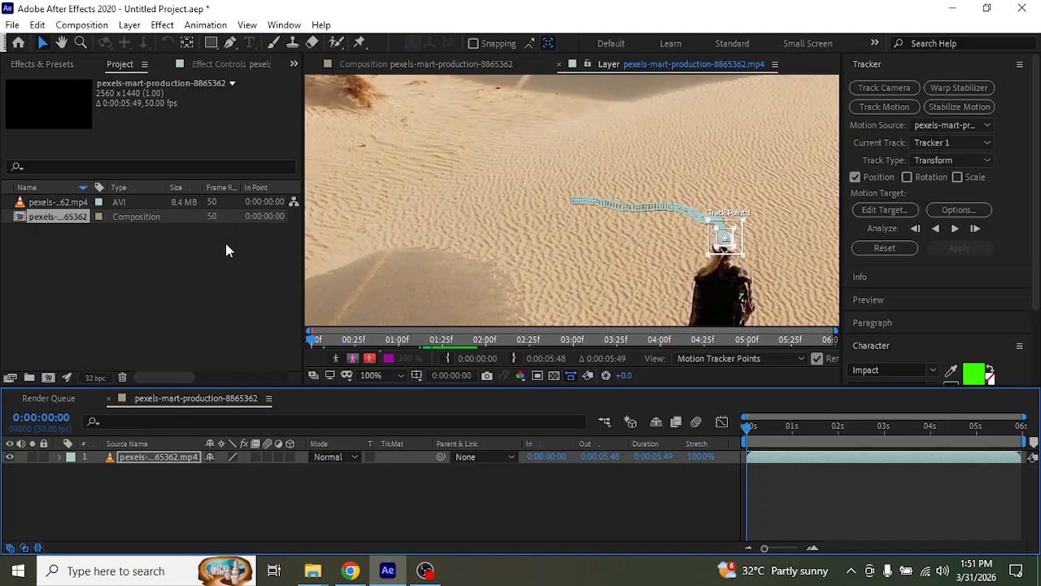
Step: Add a new text layer to the composition above the footage layer
left_click(230, 344)
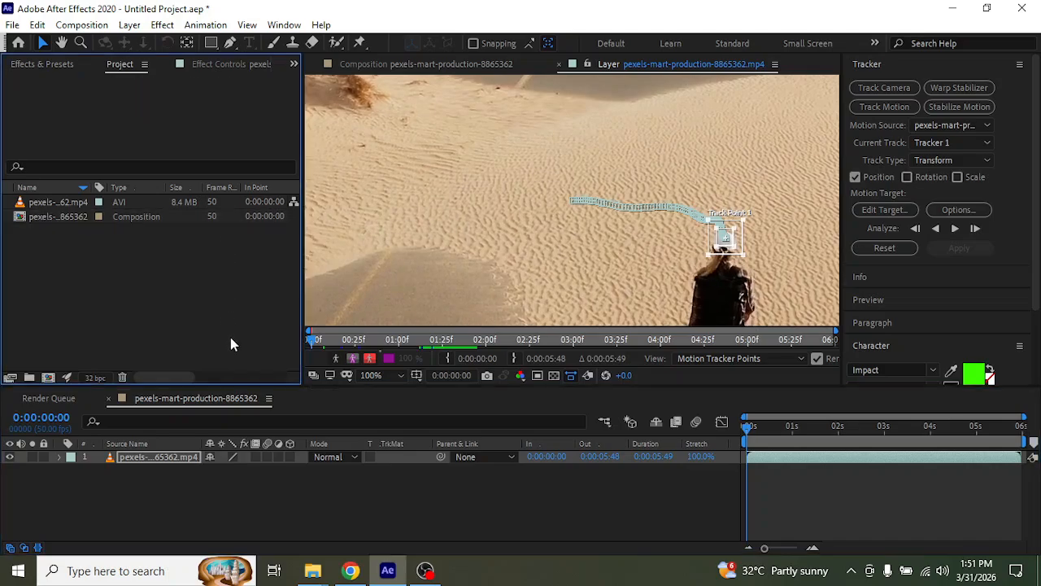
right_click(327, 503)
mouse_move(422, 341)
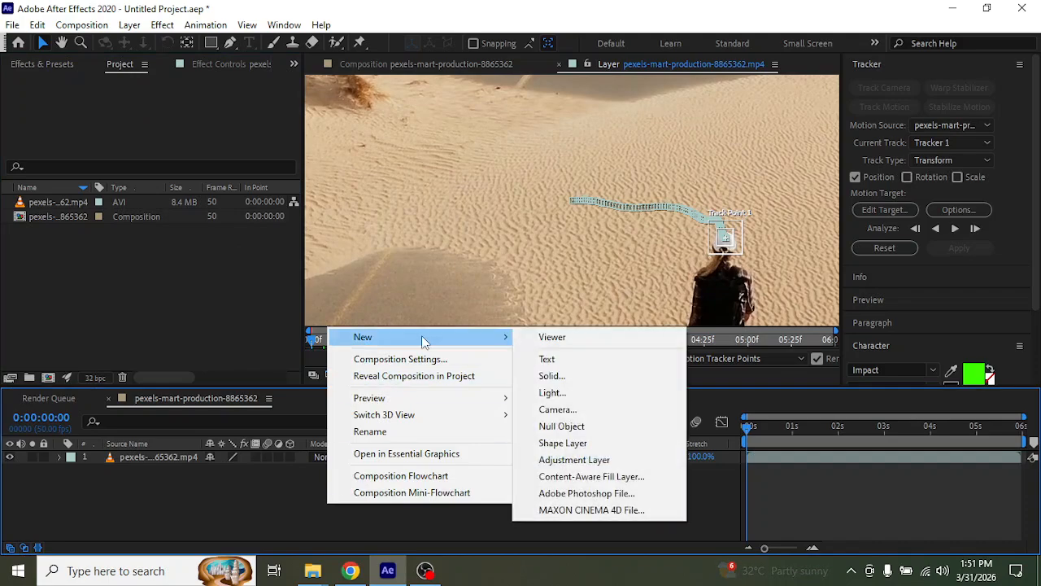
left_click(579, 362)
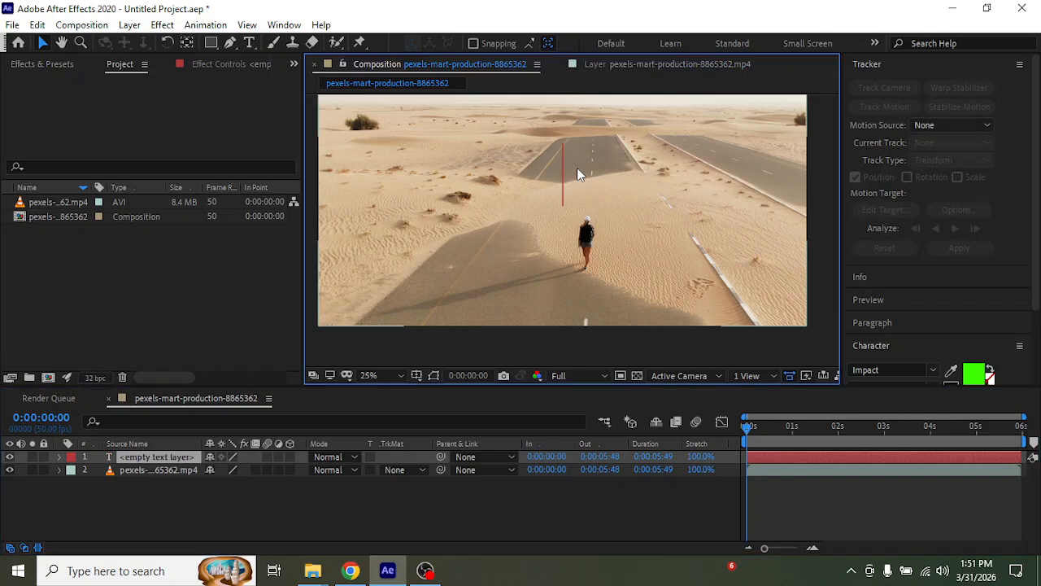
Step: Enter INDIA as the text layer's content and move the text down to just above the walker's head
type("INDIA")
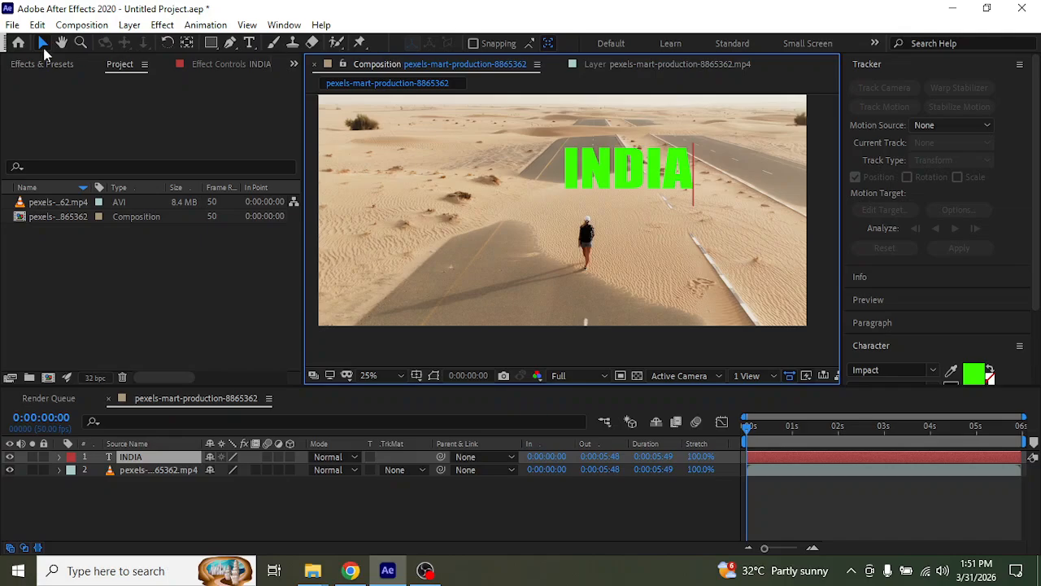
left_click(607, 186)
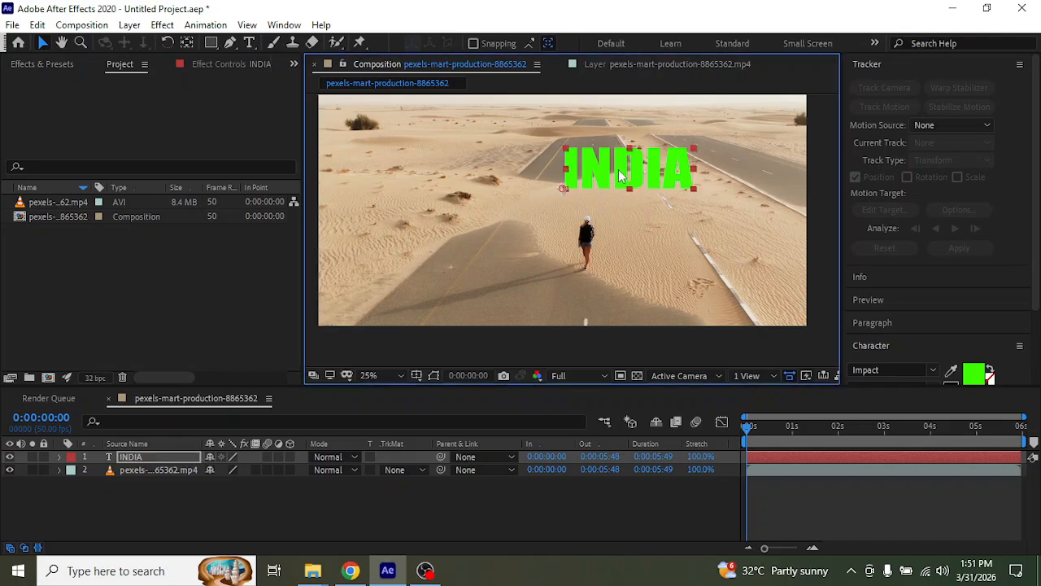
mouse_move(636, 198)
left_mouse_down()
mouse_move(668, 220)
mouse_move(619, 191)
left_mouse_up()
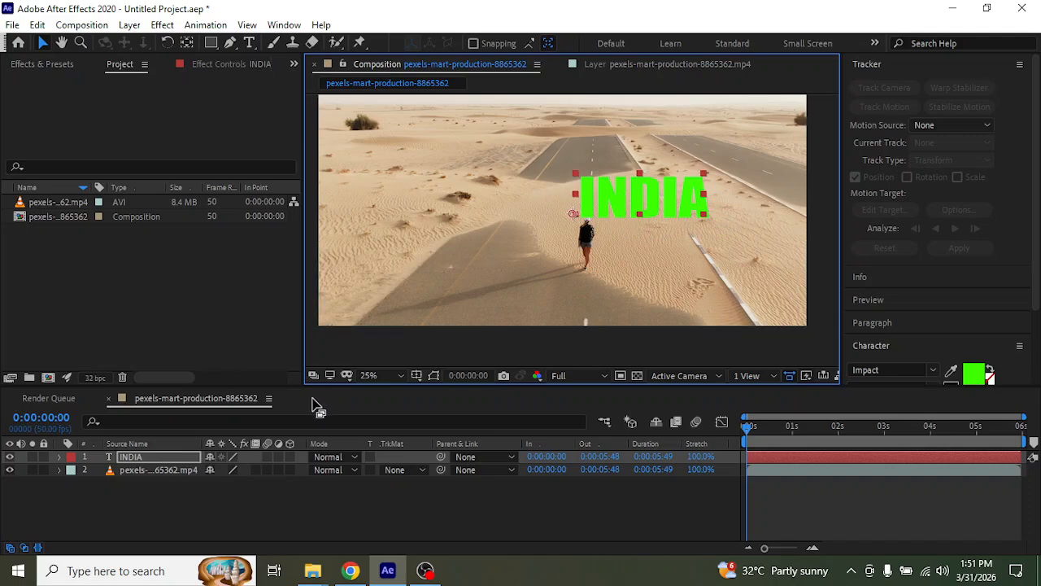
Step: Apply Tracker 1's motion from the desert footage to the INDIA layer in the X and Y dimensions
left_click(186, 470)
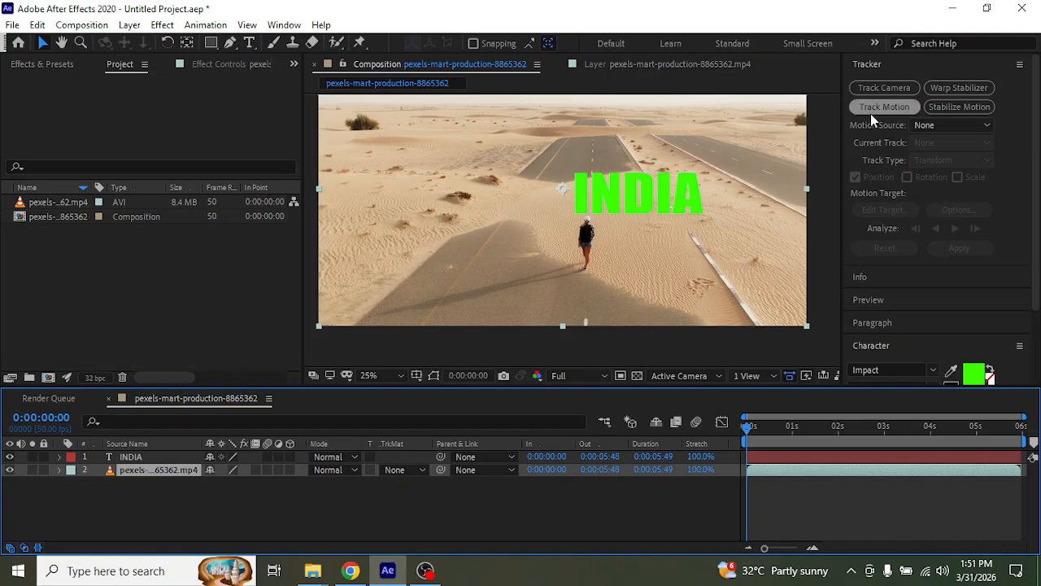
left_click(931, 124)
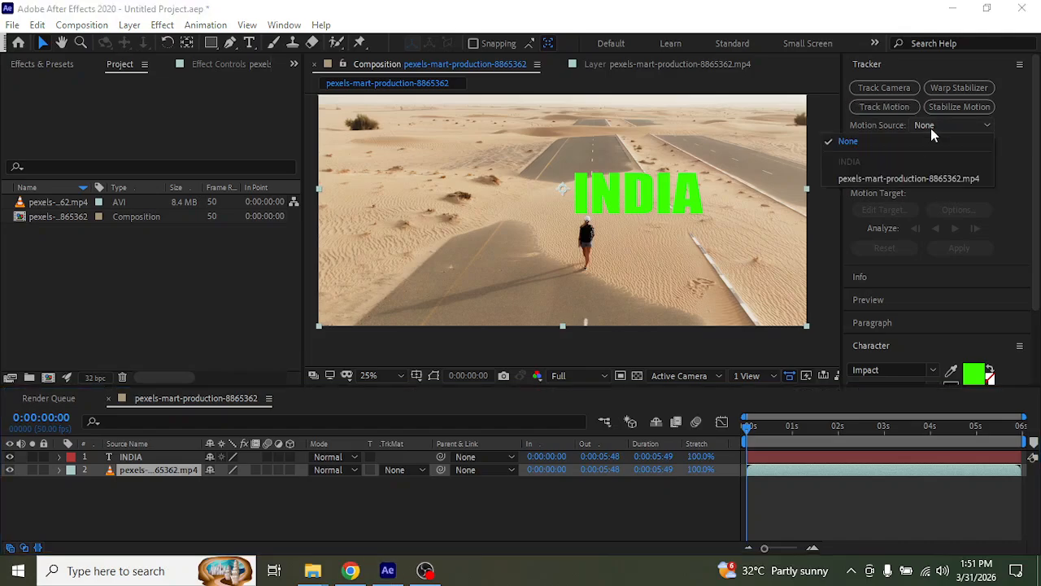
left_click(916, 171)
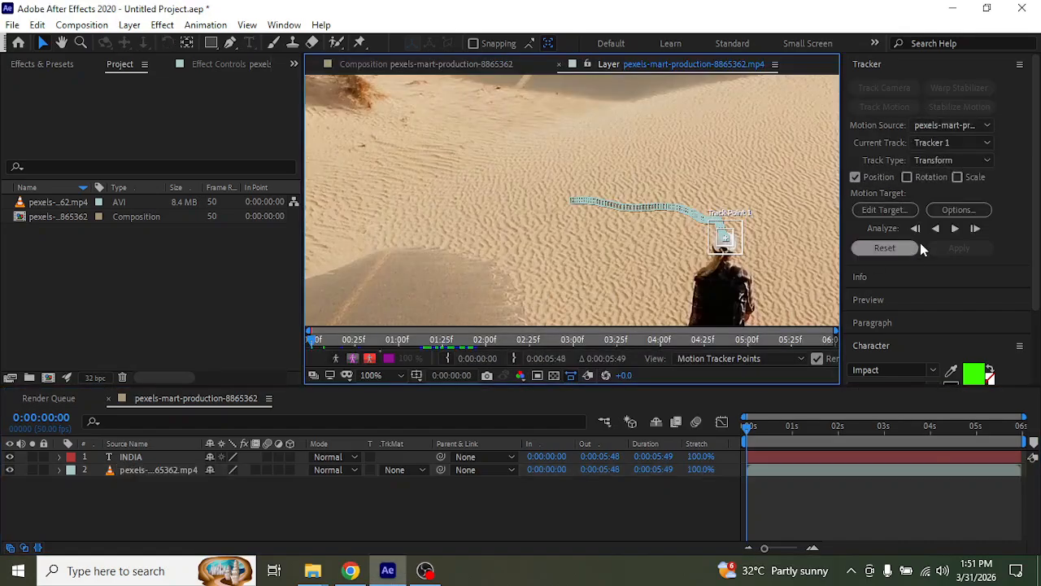
left_click(885, 210)
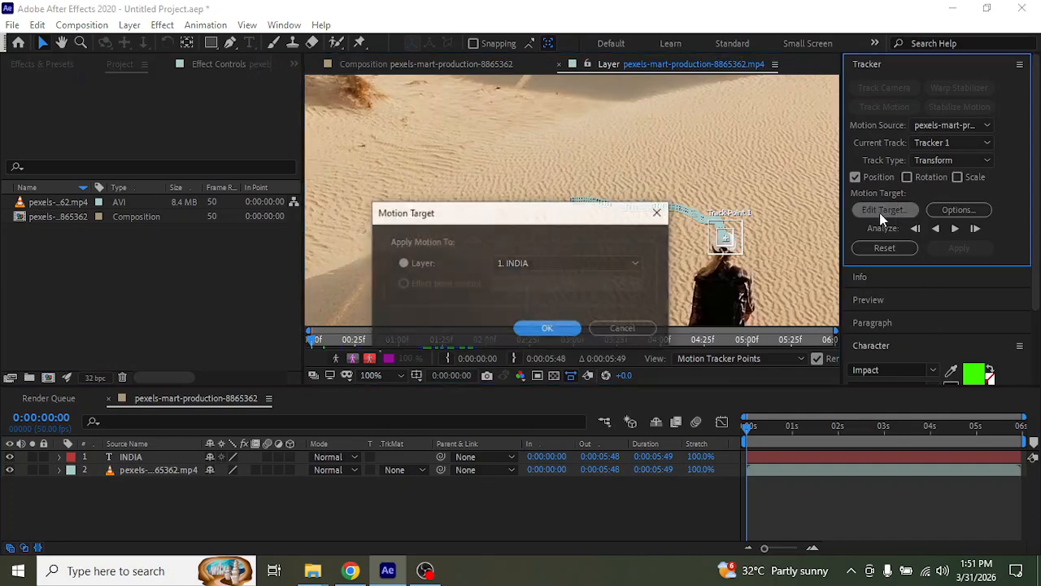
left_click(558, 330)
left_click(971, 245)
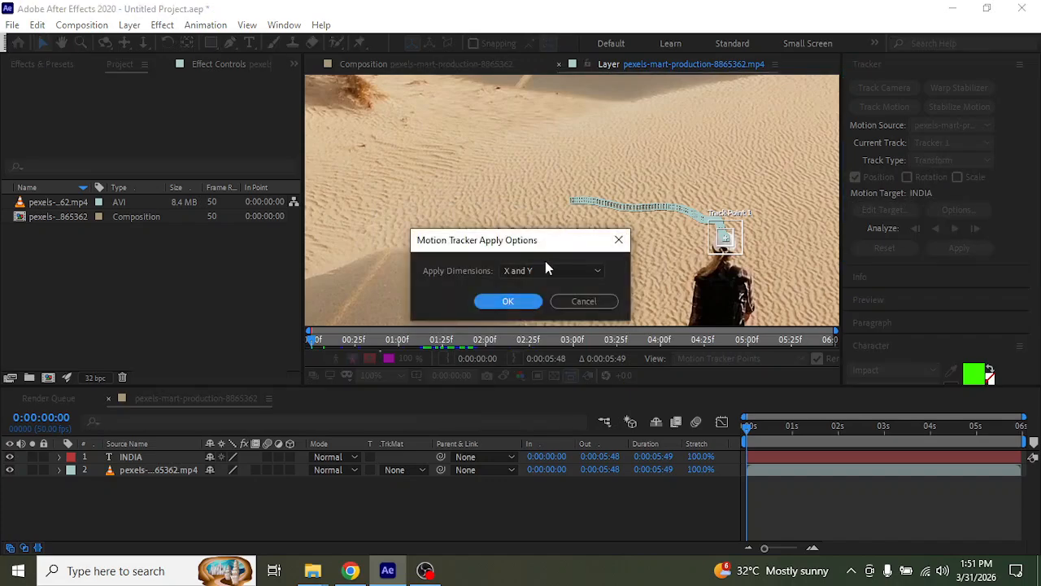
left_click(523, 304)
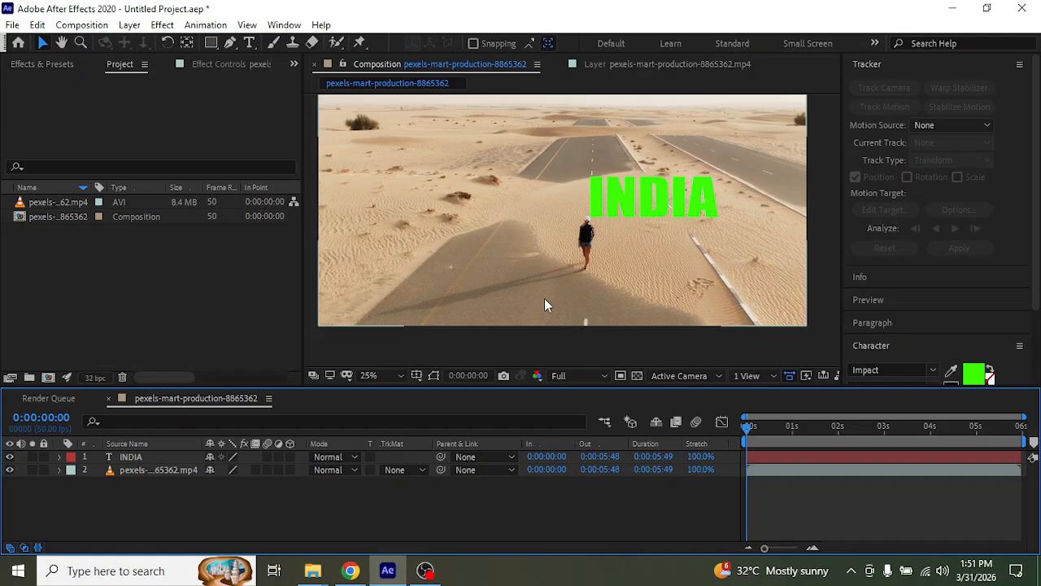
Step: Set the preview resolution to Quarter, then preview the tracked text and return to the first frame
left_click_drag(749, 431, 746, 430)
left_click(578, 375)
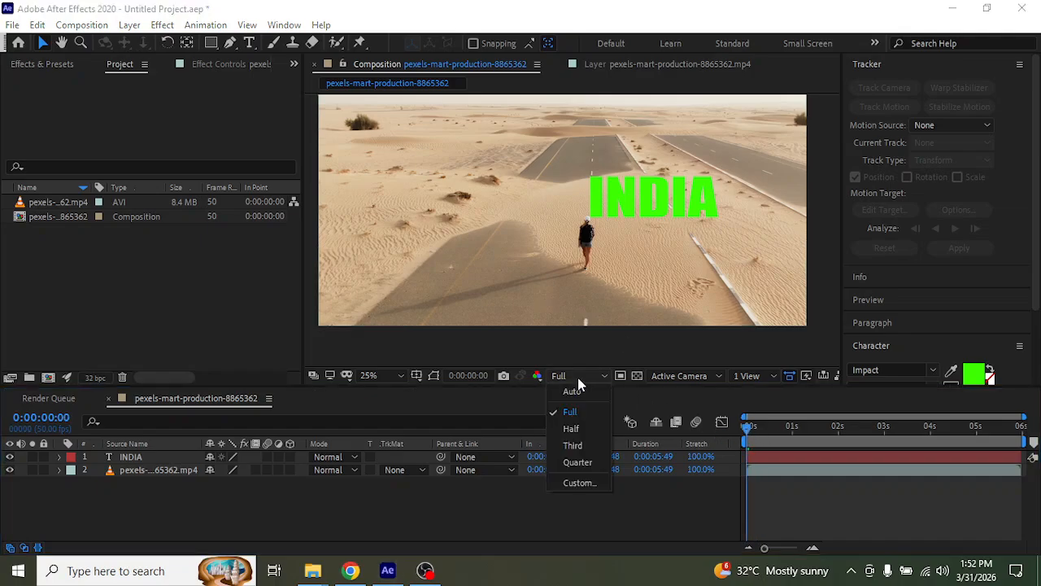
left_click(588, 462)
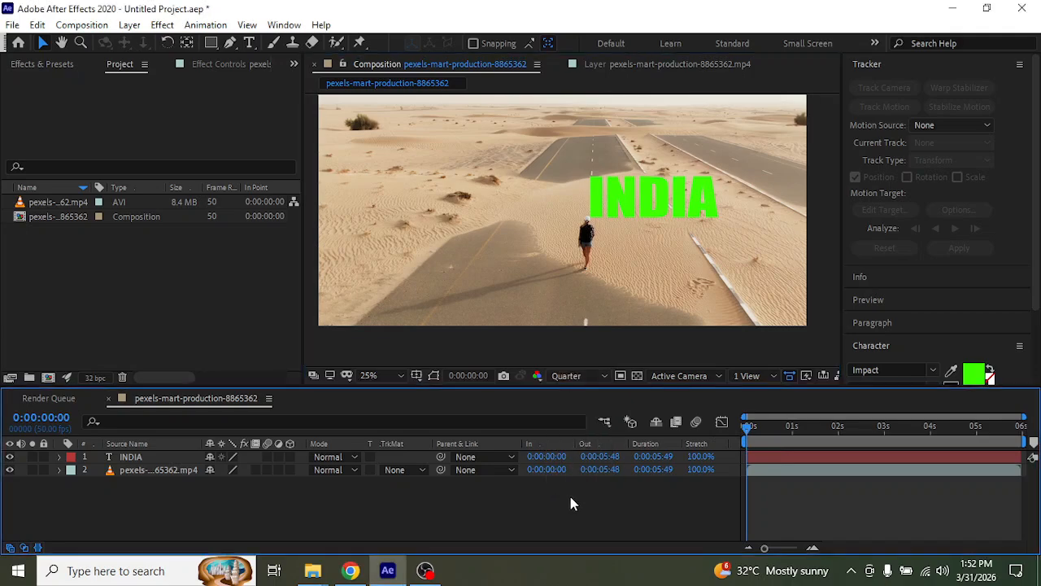
key("space")
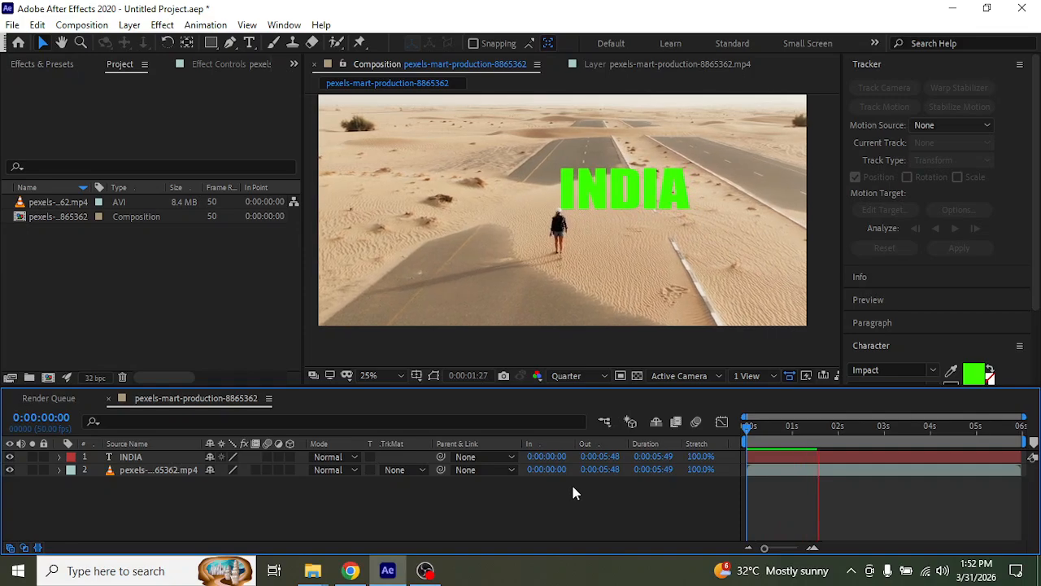
left_click(825, 427)
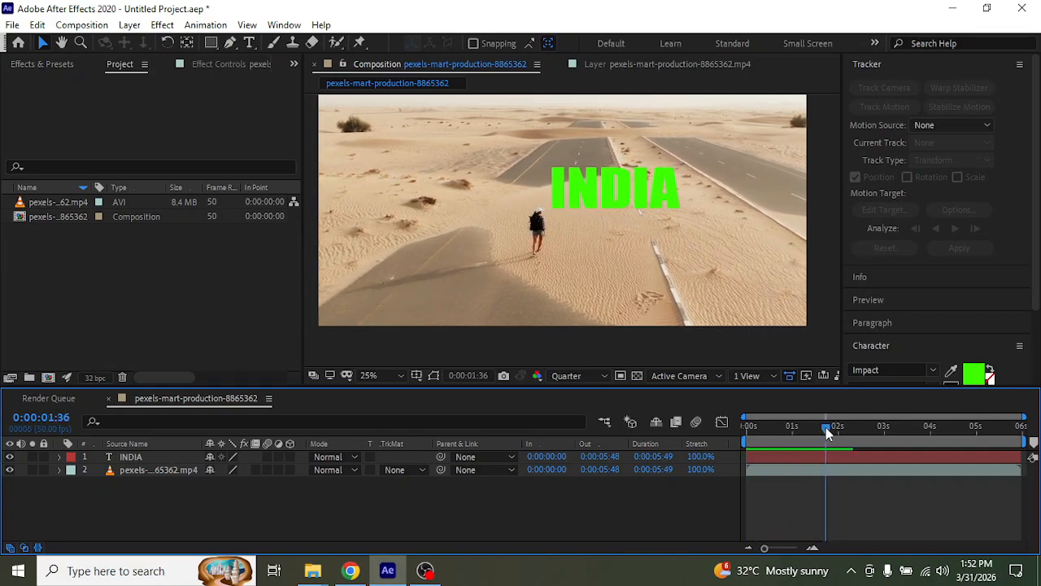
left_click_drag(785, 427, 674, 432)
Step: Replace the tracked layer's text with PATNA
double_click(647, 208)
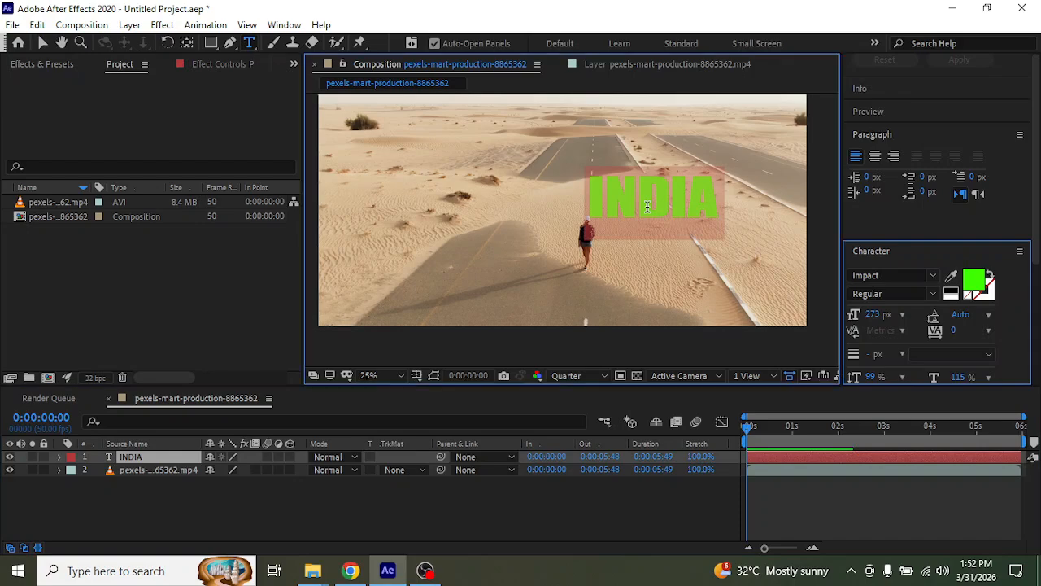
type("PATNA")
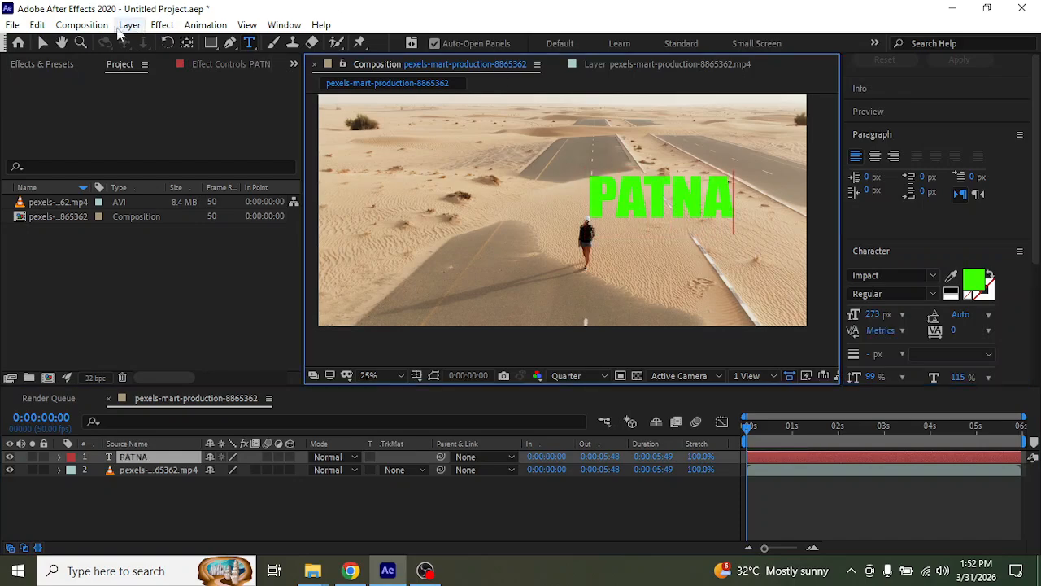
left_click(42, 43)
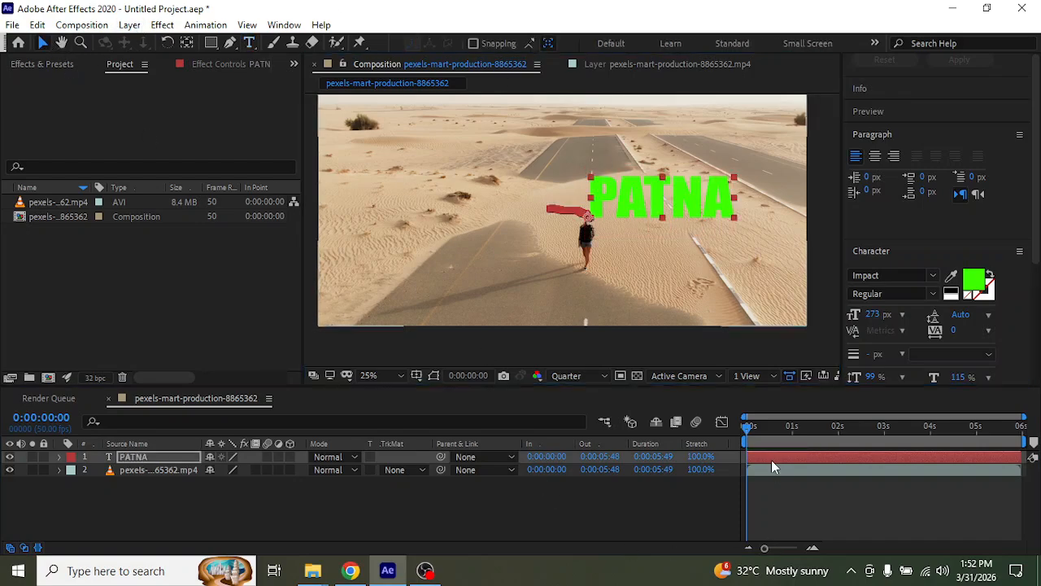
Step: Scrub the start of the animation and examine the tracked Position keyframes on the PATNA layer
mouse_move(748, 430)
left_mouse_down()
mouse_move(814, 439)
mouse_move(751, 448)
left_mouse_up()
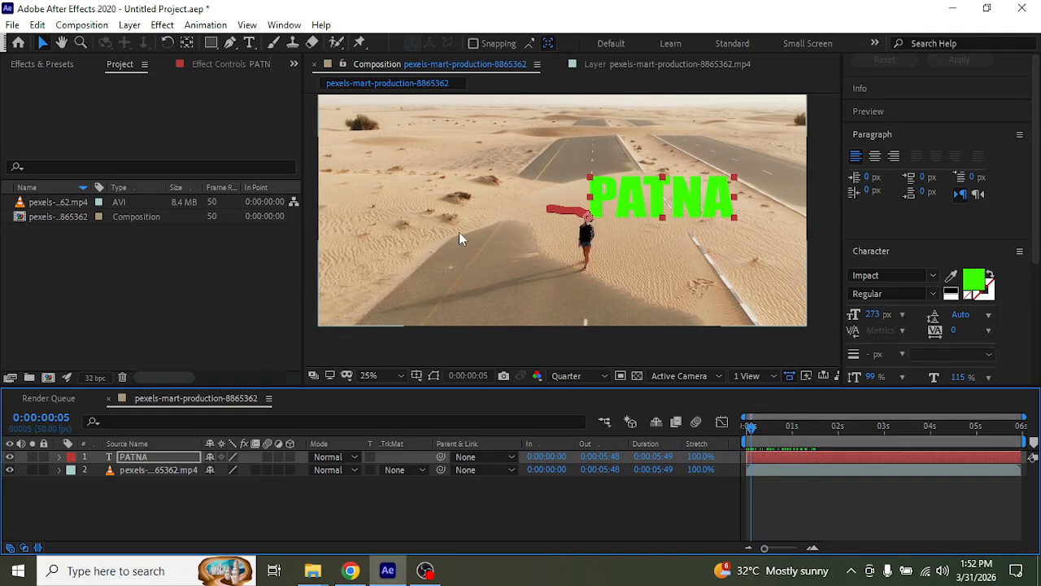
left_click(156, 455)
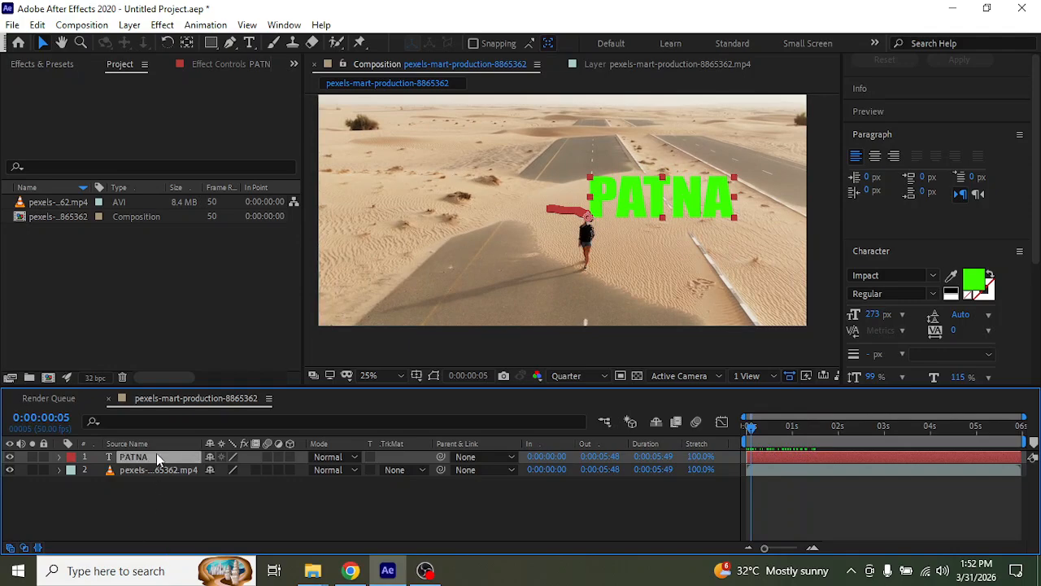
scroll(617, 227, "up", 2)
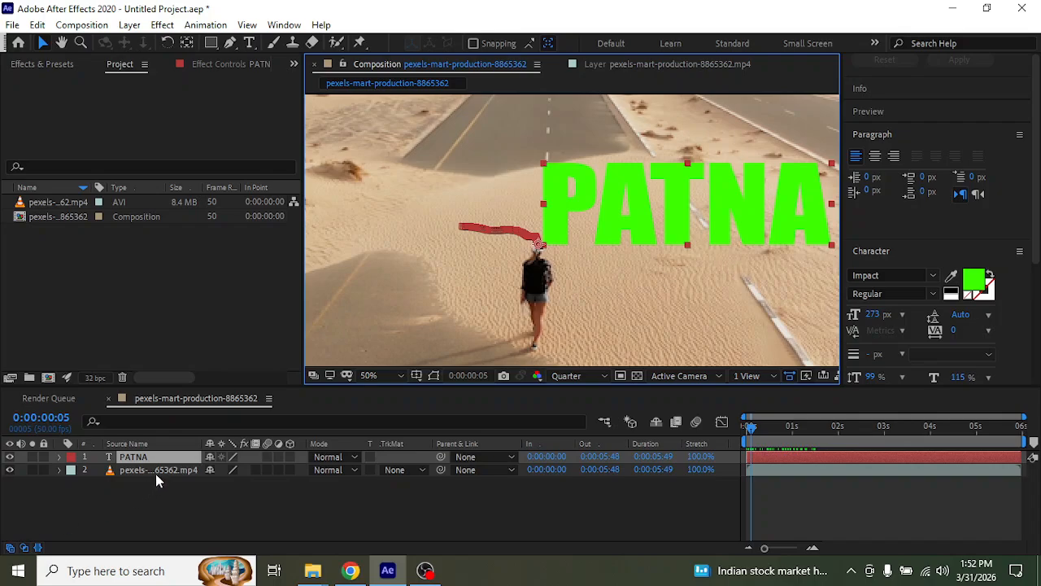
left_click(58, 456)
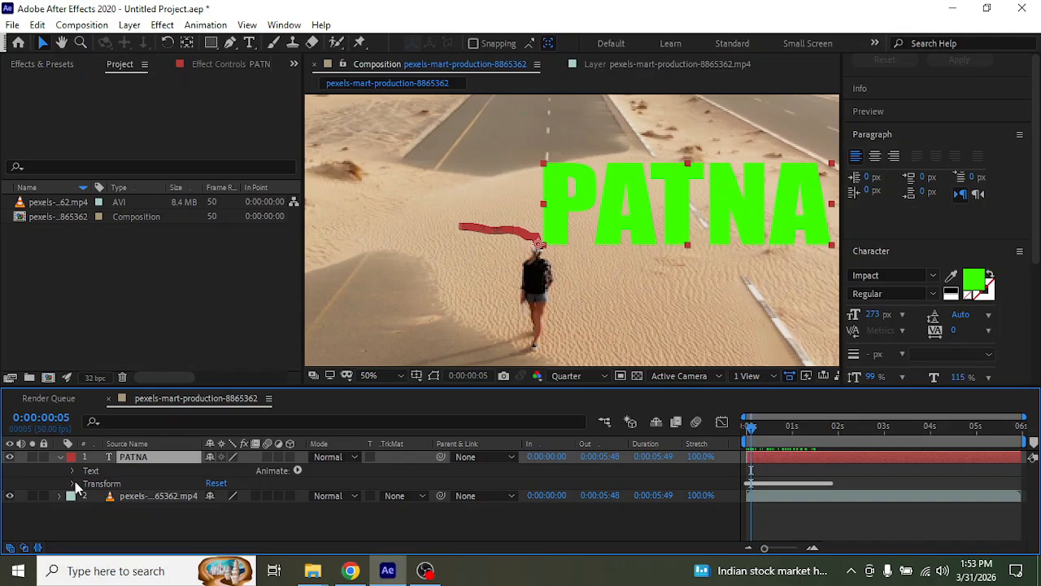
left_click(73, 483)
left_click(138, 495)
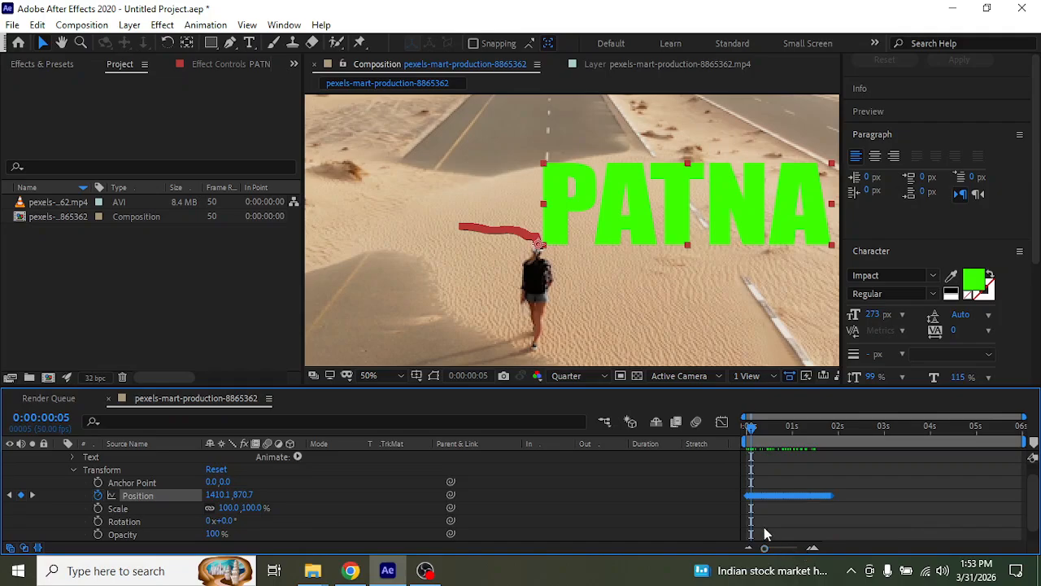
scroll(599, 290, "down", 4)
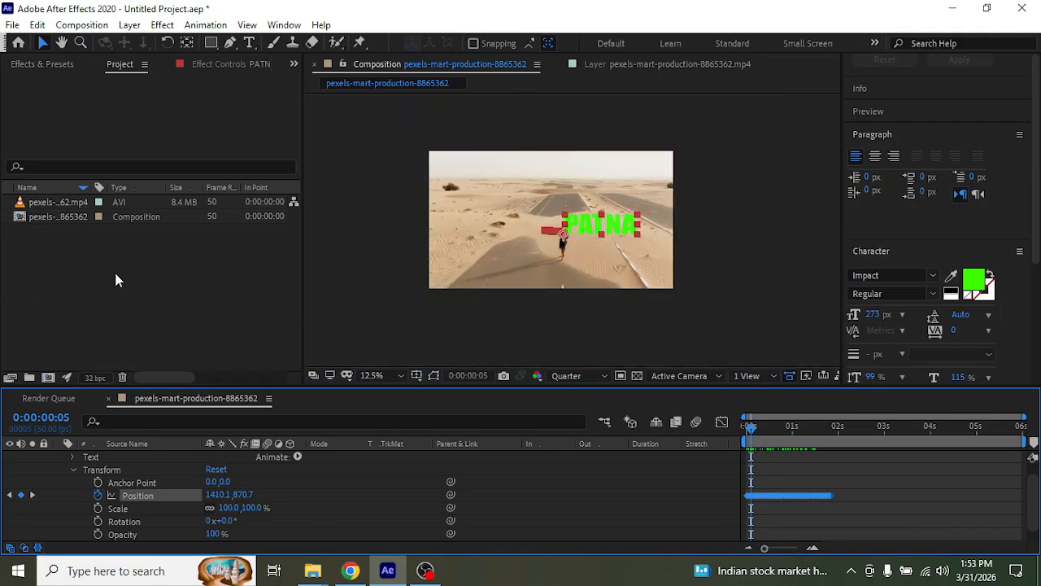
Step: Delete the desert footage and its composition from the project
left_click_drag(71, 280, 3, 186)
key("Delete")
key("Return")
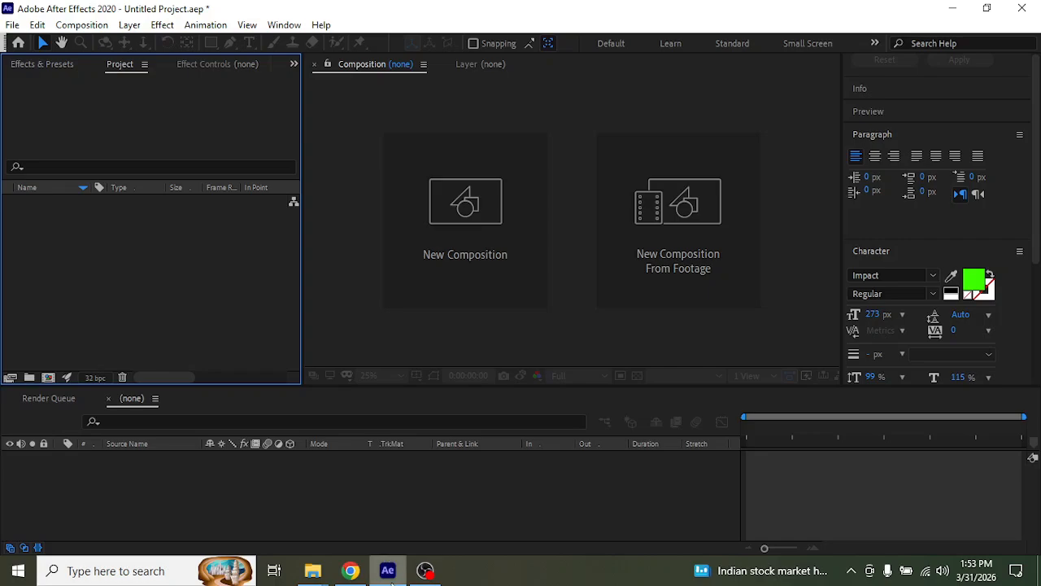
Step: Leave After Effects for the desktop and open the Windows %temp% folder
left_click(394, 574)
left_click(388, 570)
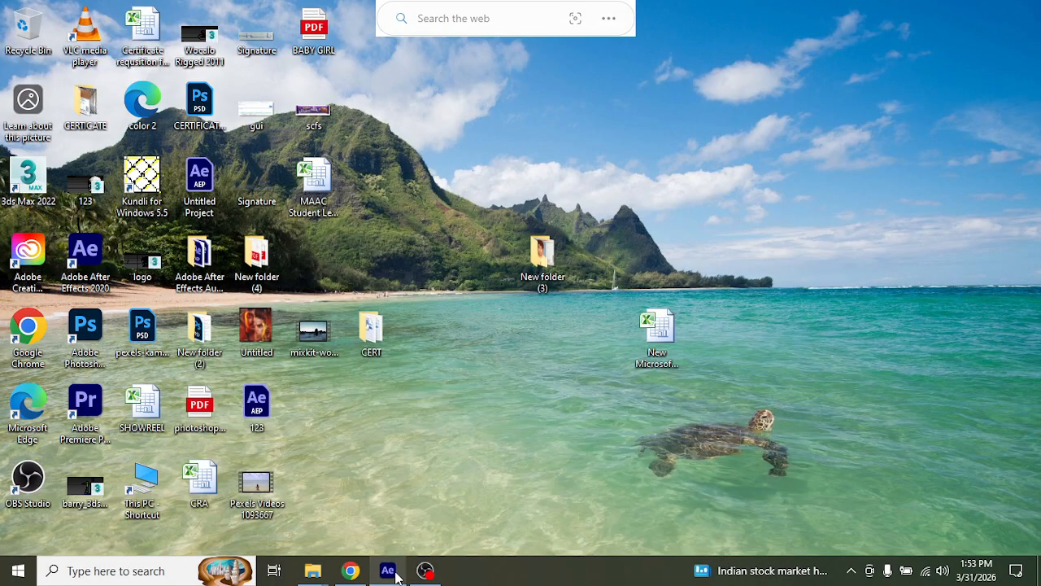
key("super+r")
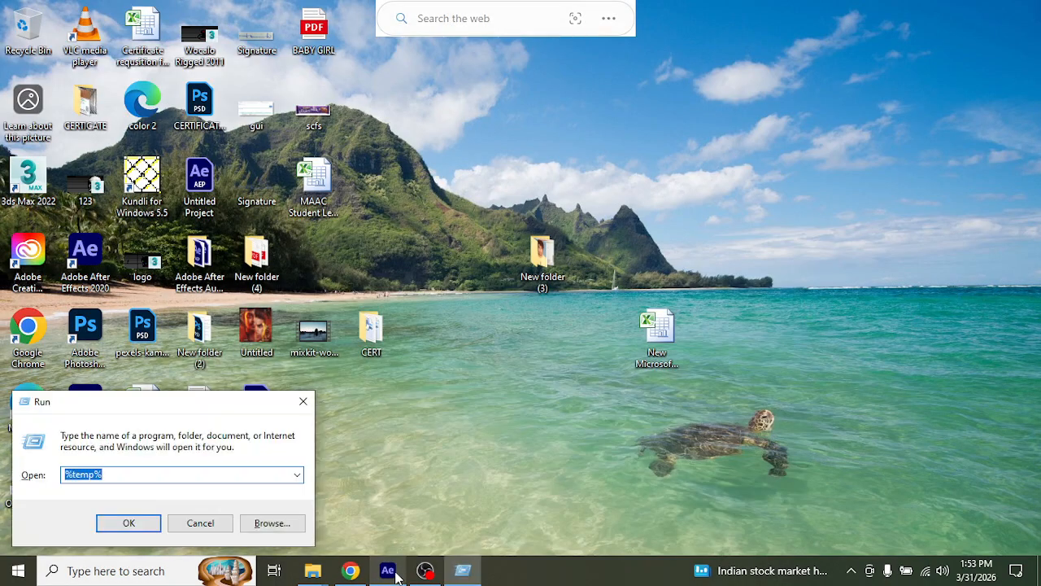
key("Return")
Step: Permanently delete all items in the Temp folder and close its window
key("ctrl+a")
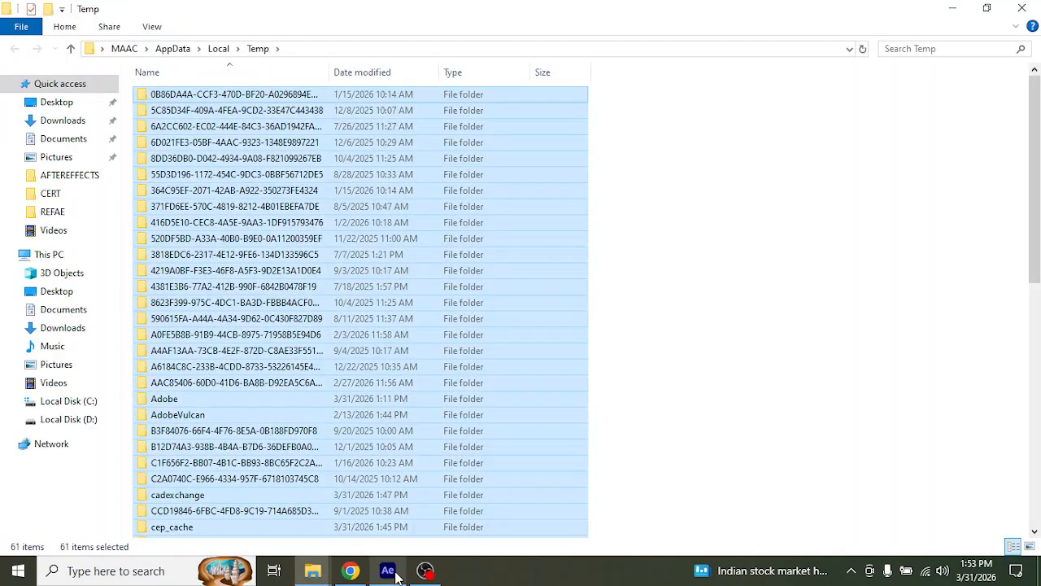
key("shift+Delete")
key("Return")
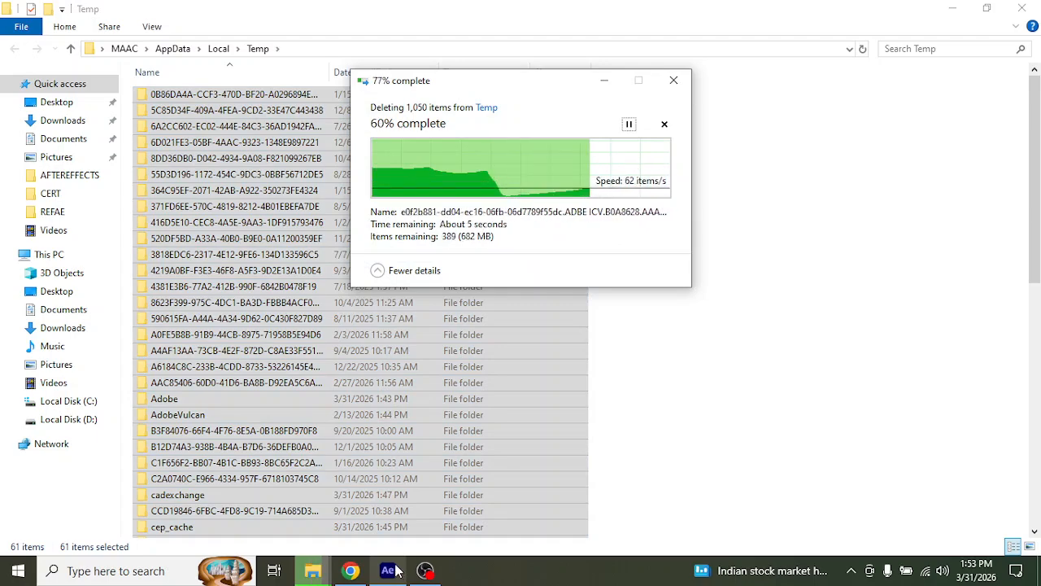
left_click(430, 223)
left_click(556, 244)
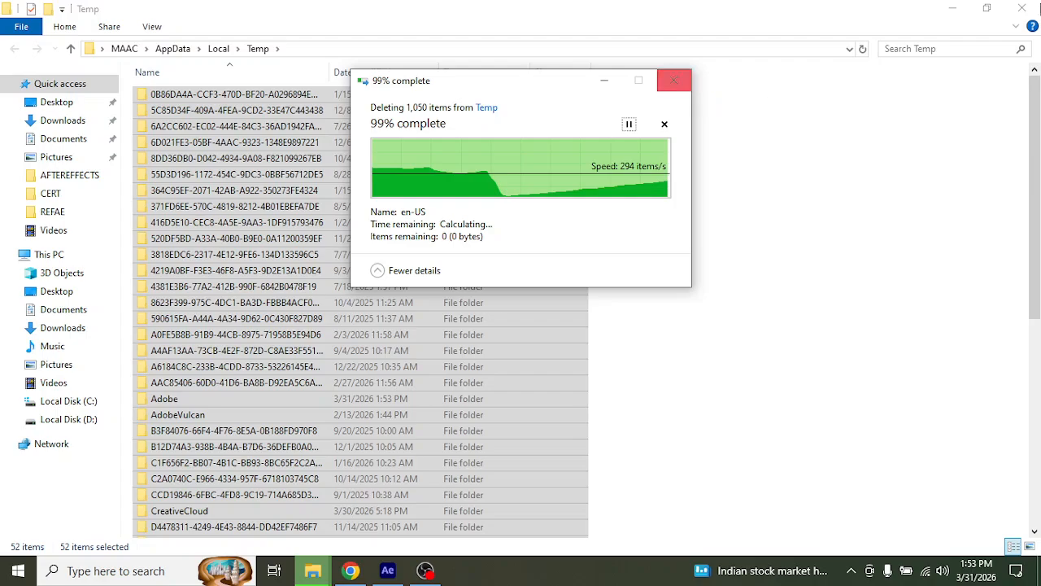
left_click(1023, 8)
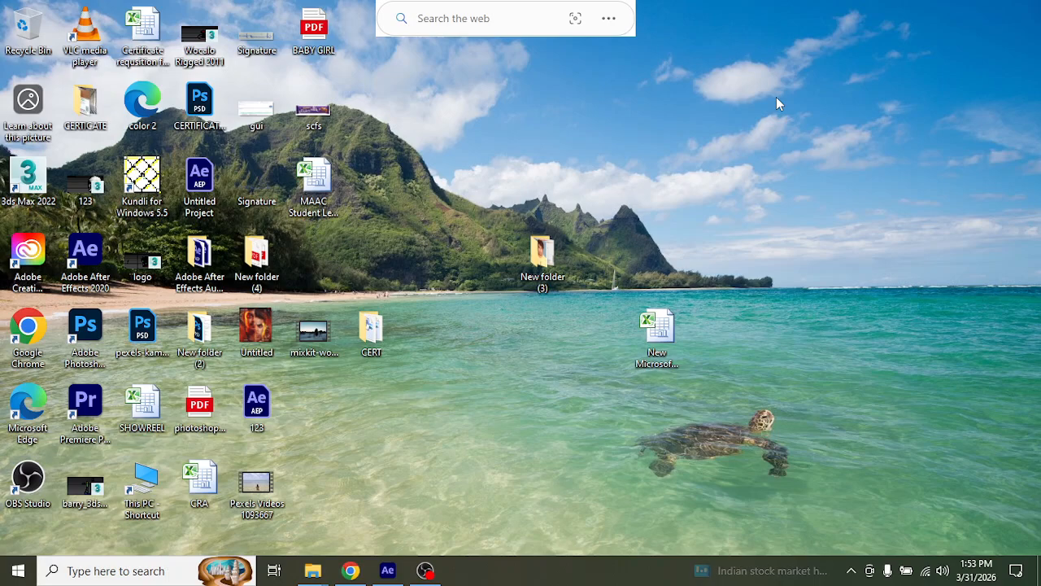
Step: Switch back to After Effects, import Footage Of An Elephant from the REFAE folder and create a composition from it
left_click(387, 570)
double_click(190, 267)
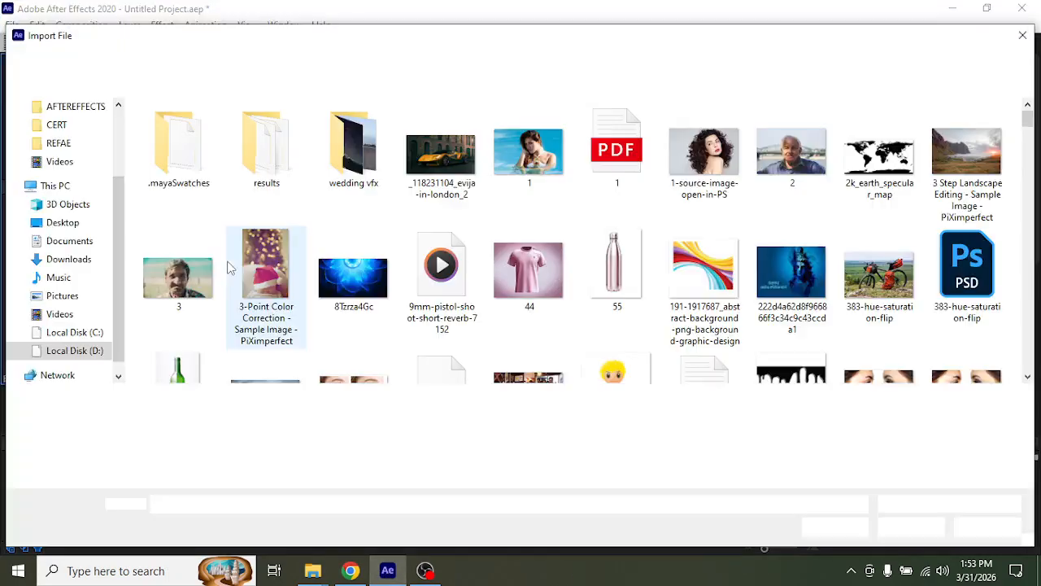
scroll(352, 252, "down", 5)
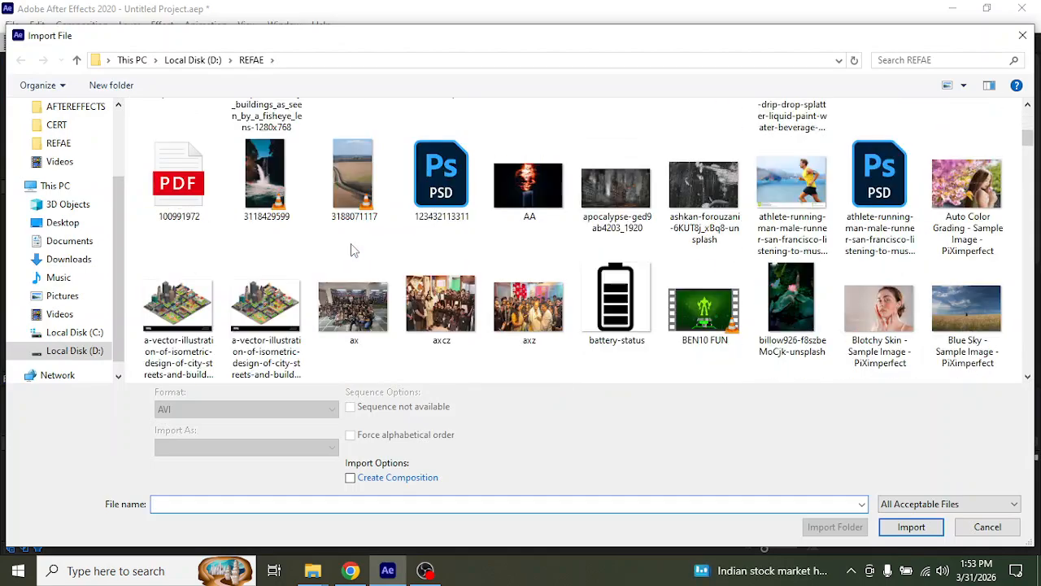
scroll(352, 243, "down", 5)
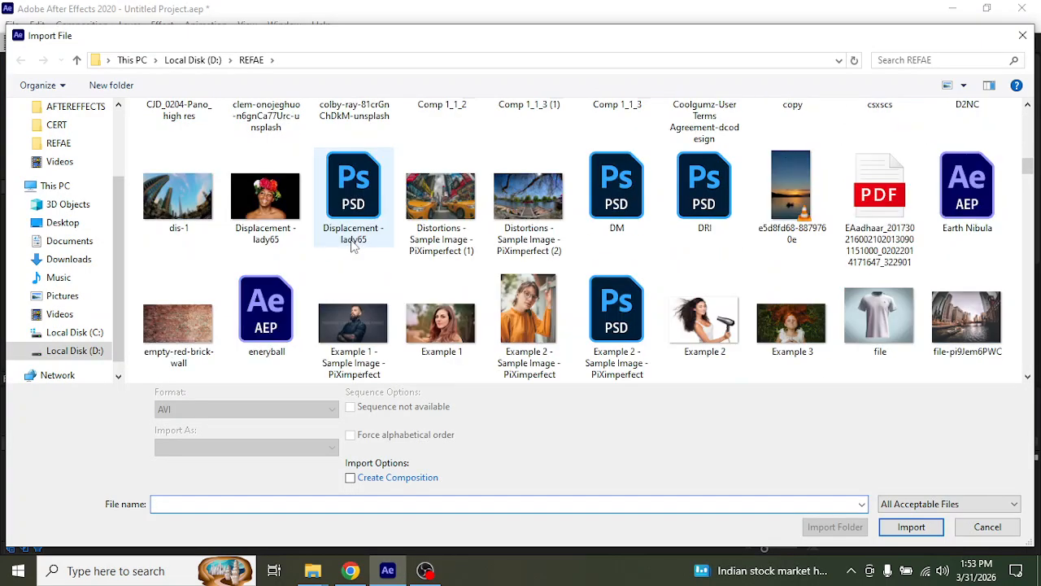
double_click(529, 313)
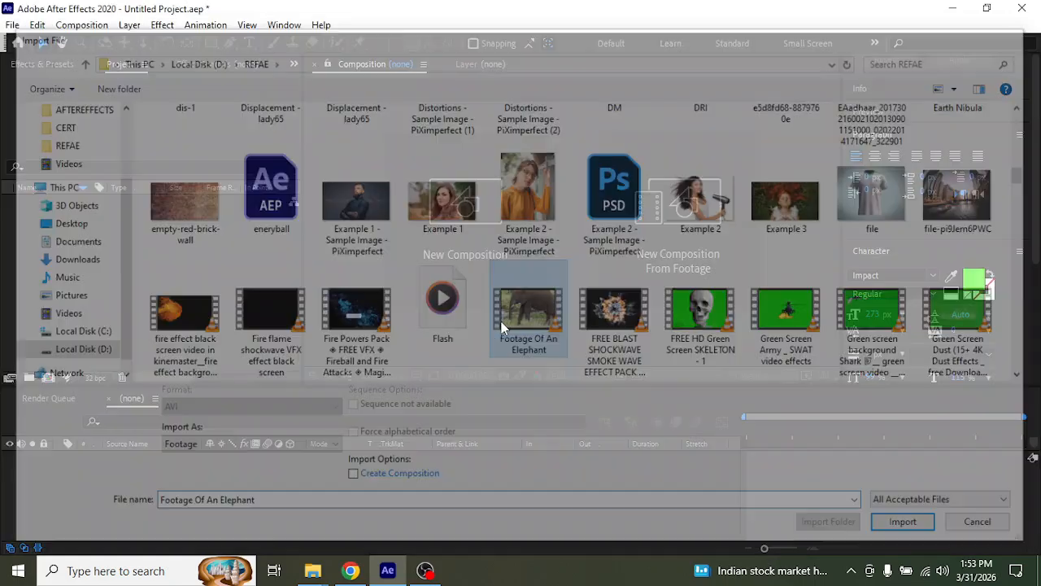
left_click_drag(81, 198, 48, 376)
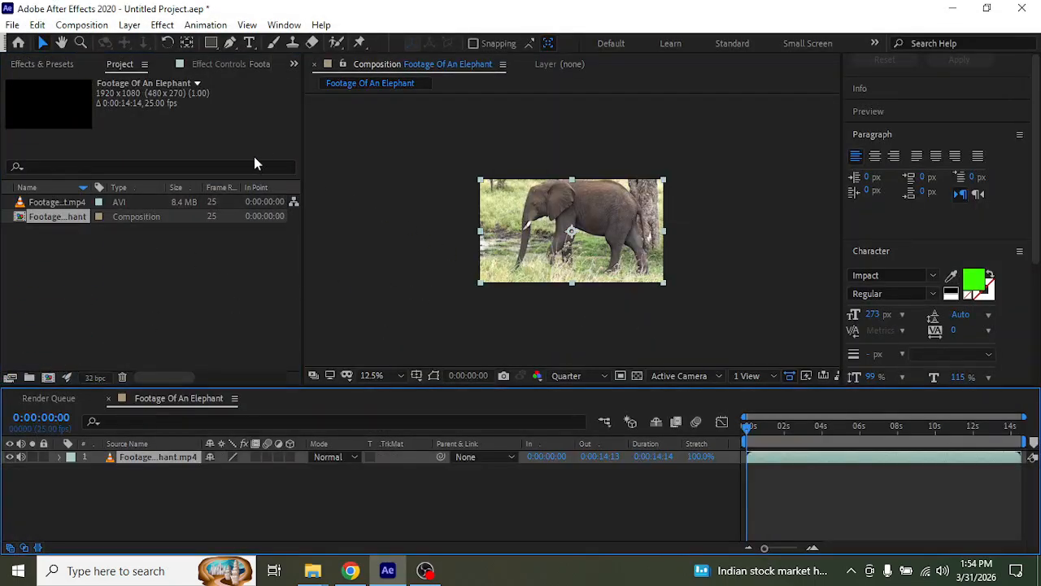
scroll(631, 250, "up", 1)
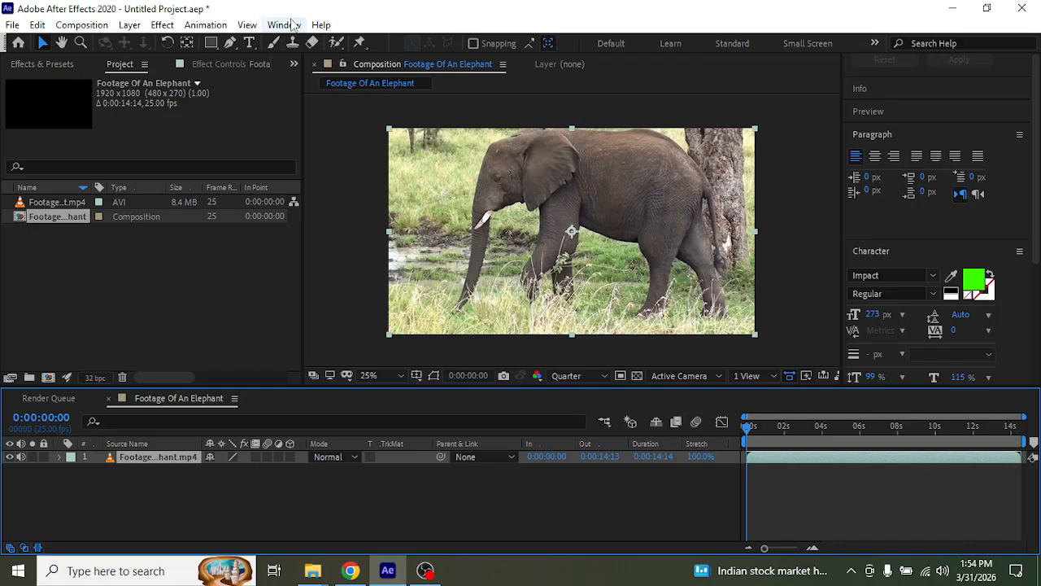
Step: Start motion tracking on the elephant footage and place Track Point 1 on the elephant's flank
left_click(883, 136)
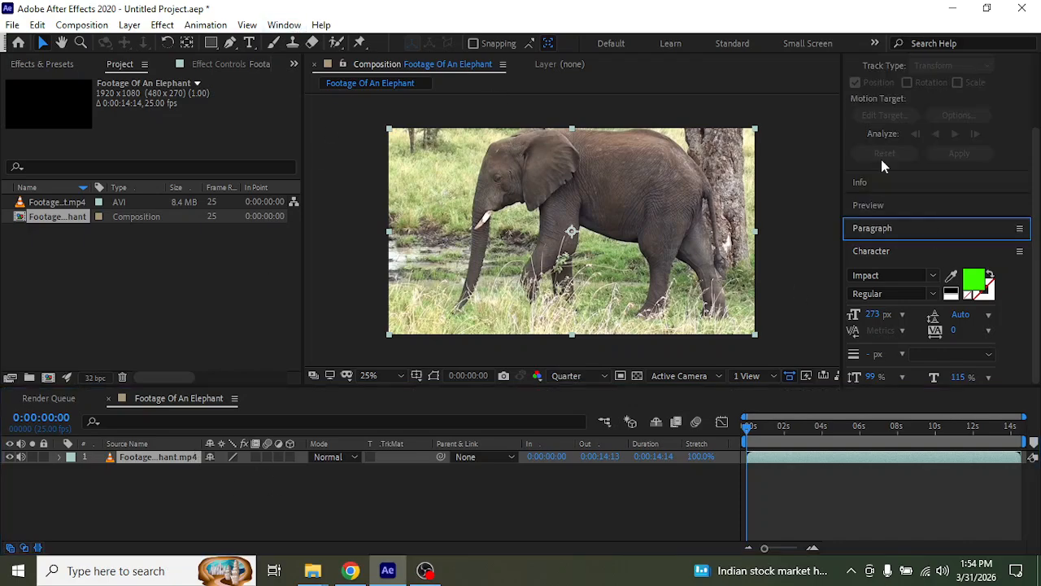
left_click(884, 107)
key("/")
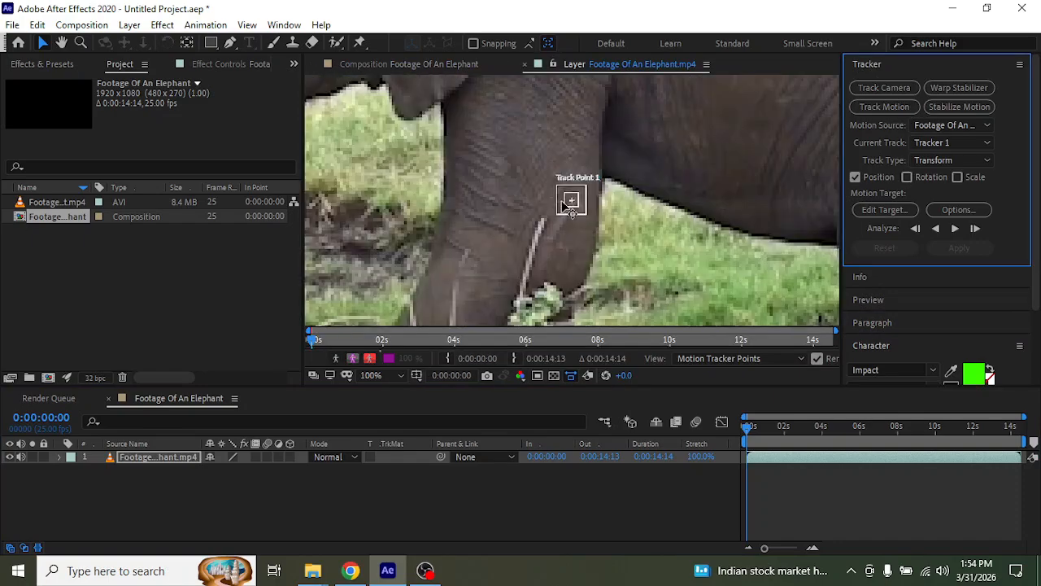
left_click_drag(570, 201, 736, 107)
left_click_drag(753, 148, 668, 183)
scroll(678, 220, "down", 4)
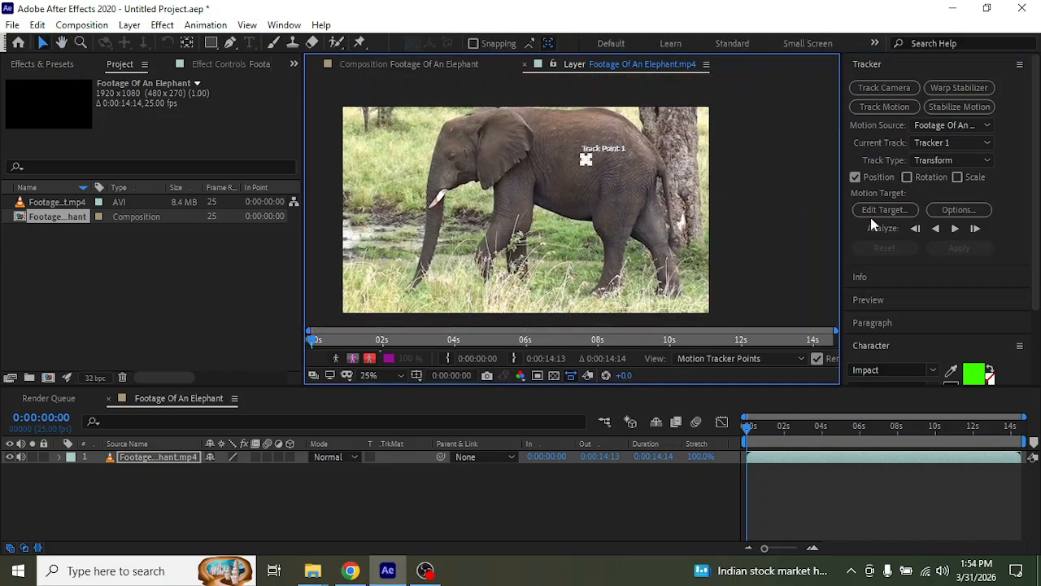
Step: Analyze the track point forward, stop at 0:00:03:12 and examine the tracked path on the elephant's flank
left_click(957, 228)
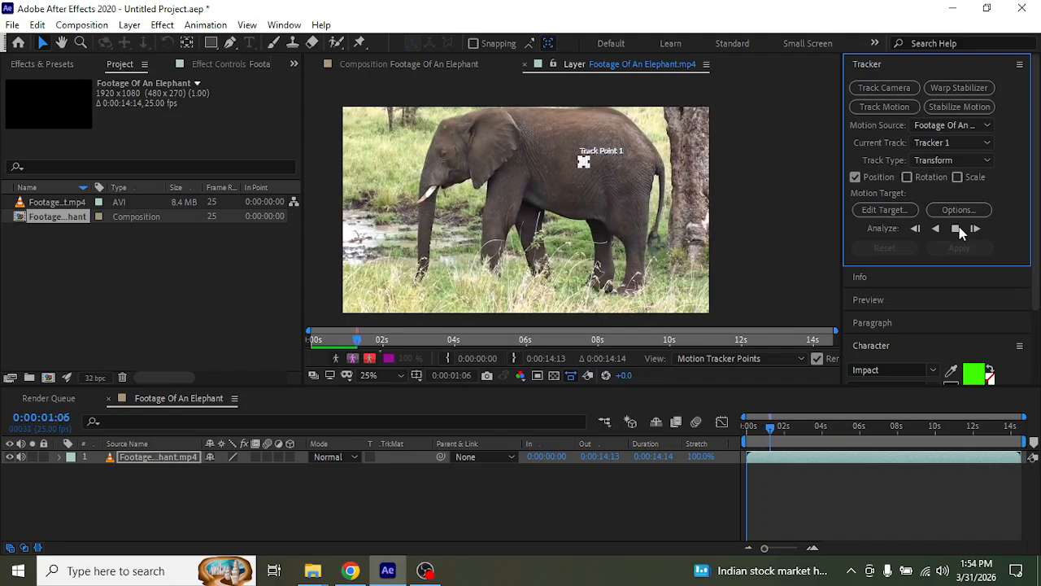
left_click(958, 229)
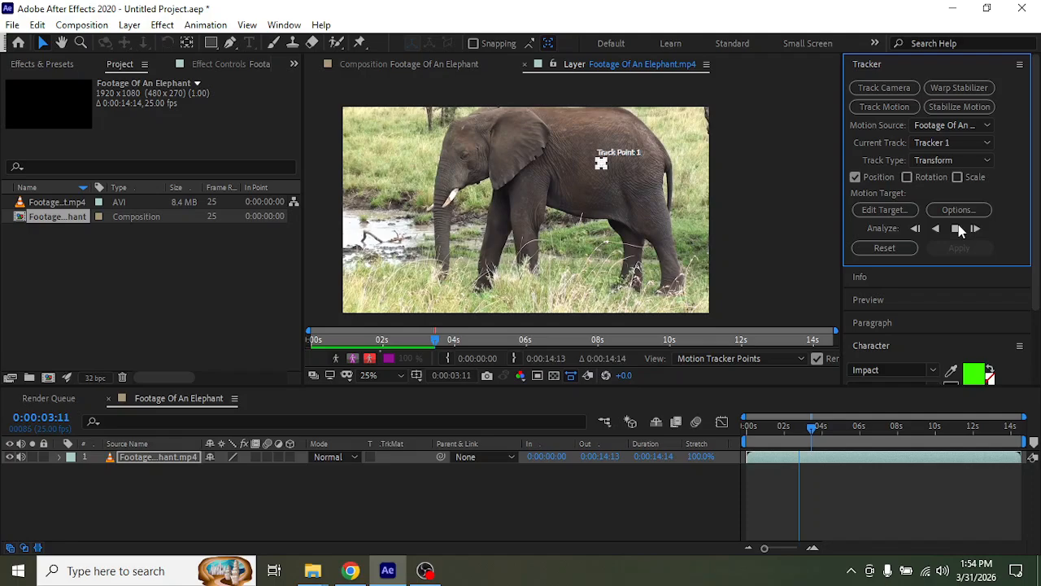
left_click(957, 229)
scroll(596, 155, "up", 4)
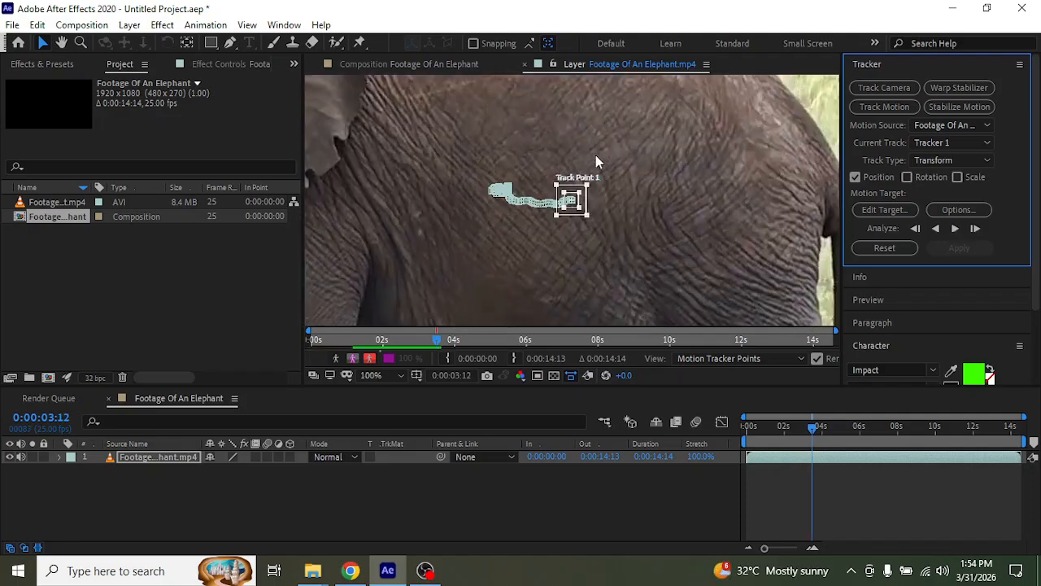
scroll(514, 202, "up", 6)
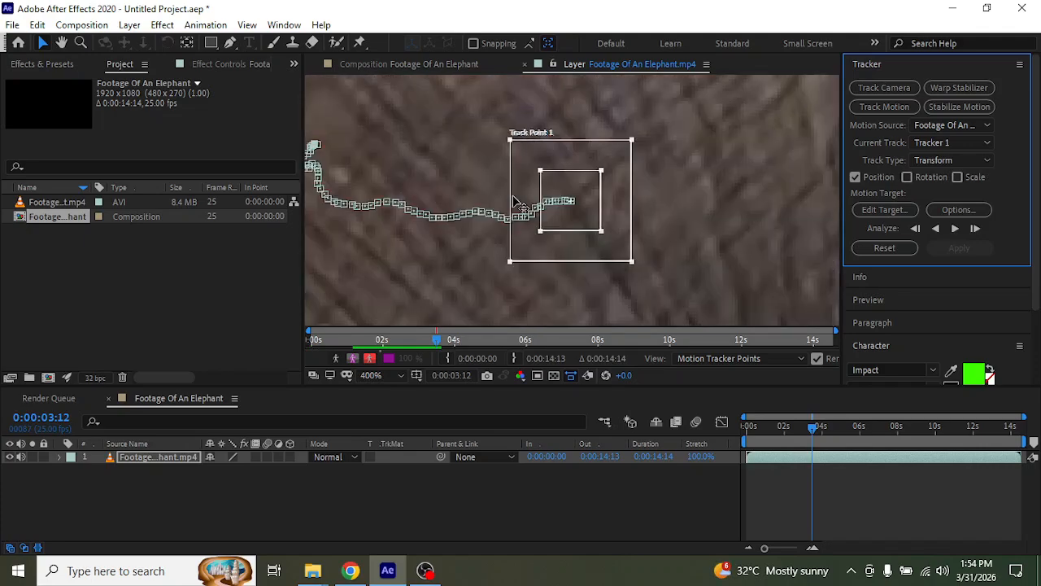
left_click_drag(486, 170, 602, 174)
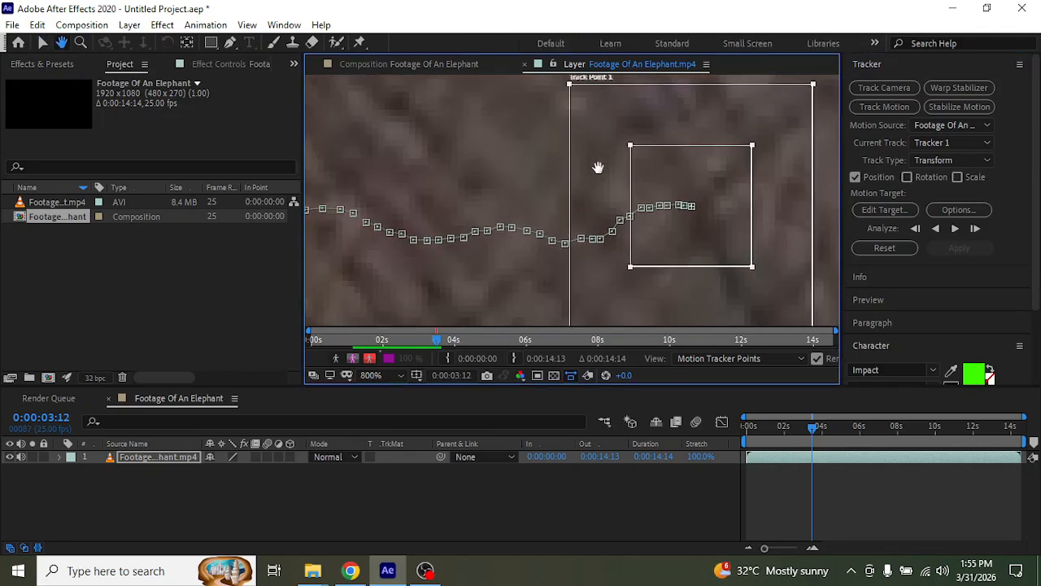
scroll(535, 173, "down", 10)
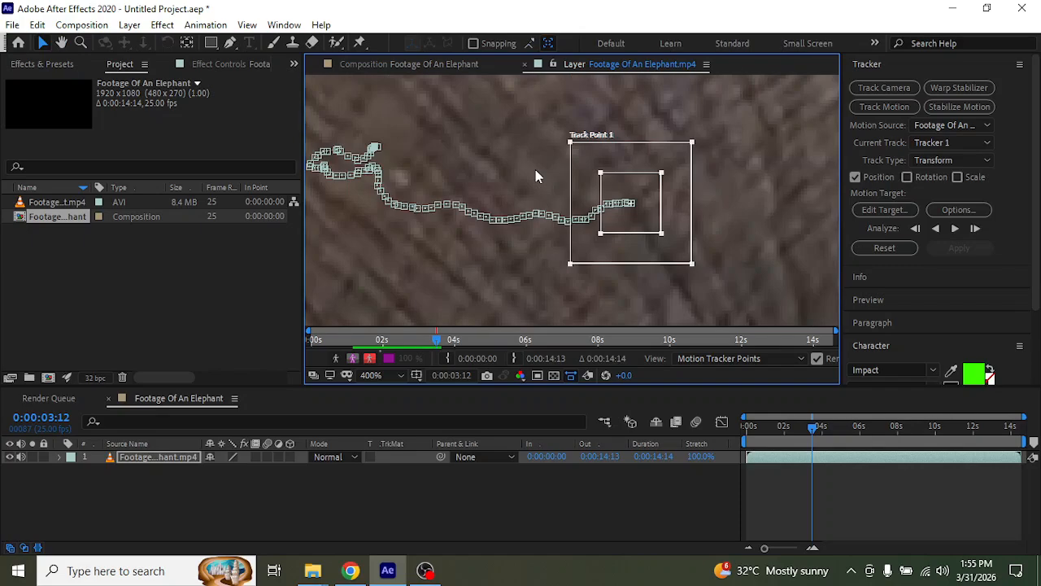
left_click_drag(535, 176, 582, 135)
Step: Import the cartoon boy image 570411.png from the REFAE folder into the project
left_click(150, 460)
left_click(156, 286)
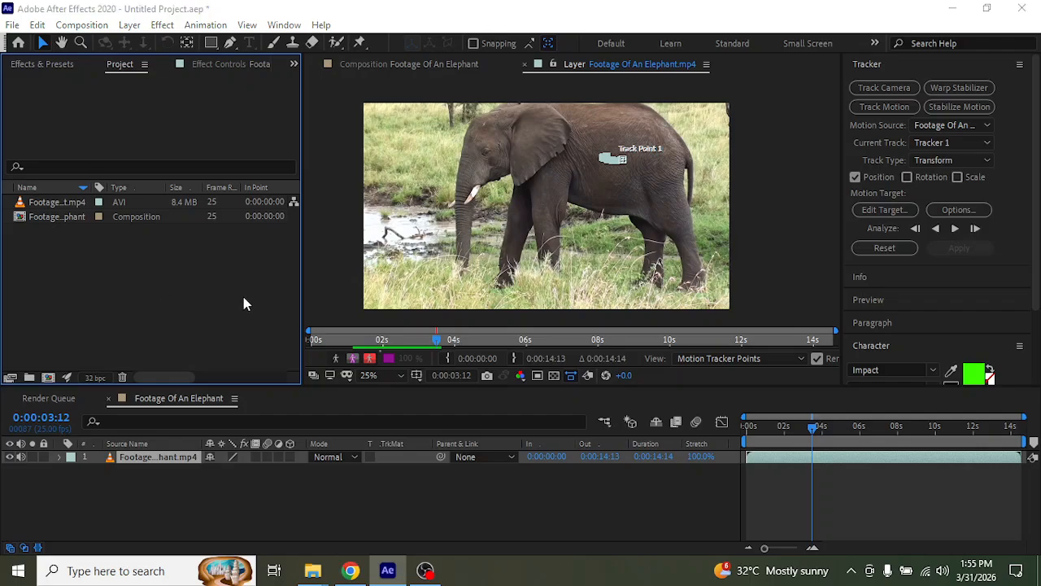
double_click(233, 307)
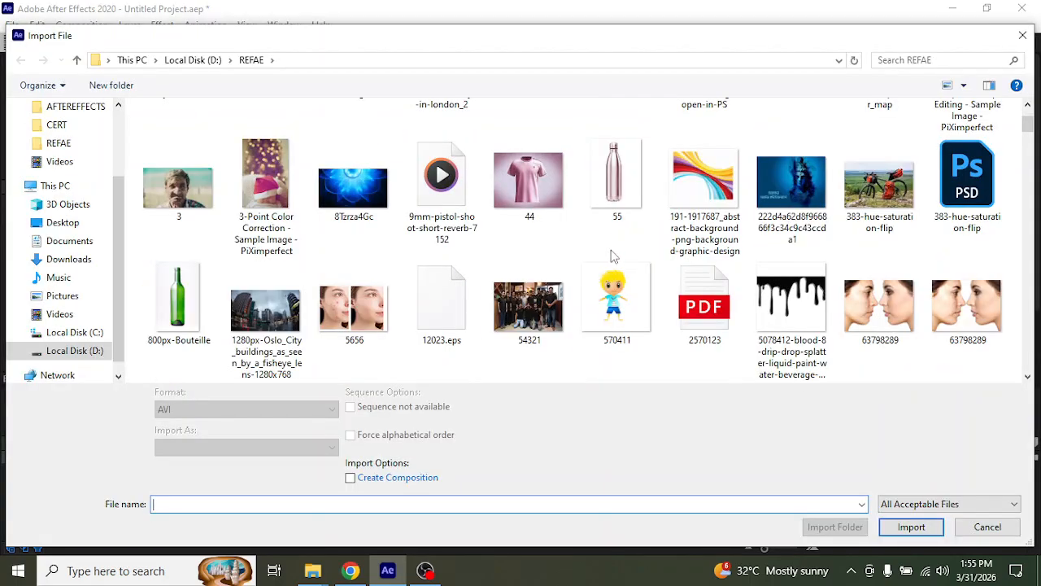
double_click(616, 303)
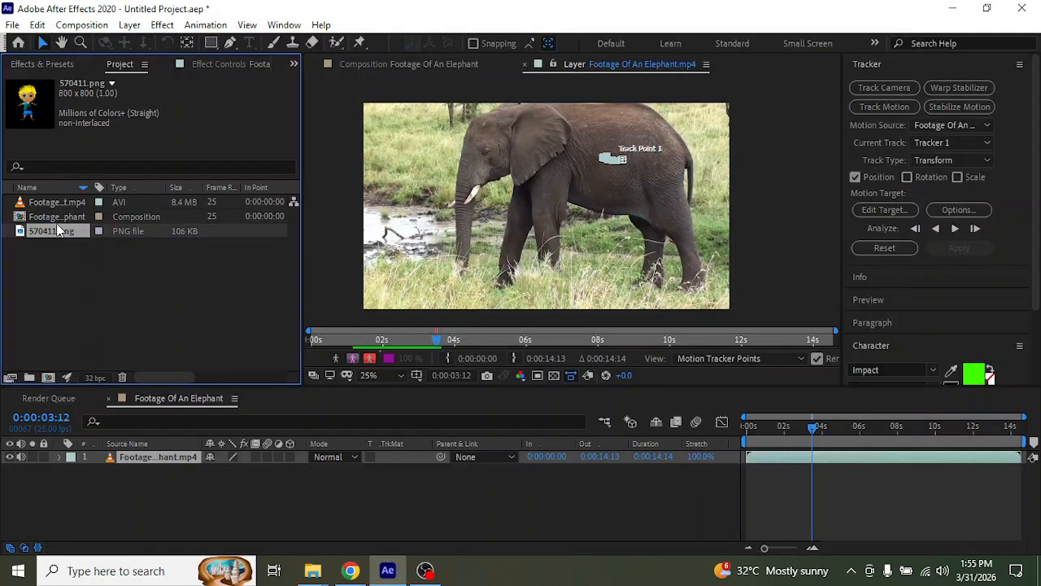
Step: Add 570411.png above the elephant footage layer, scale it down and position it on the elephant's flank
left_click(167, 460)
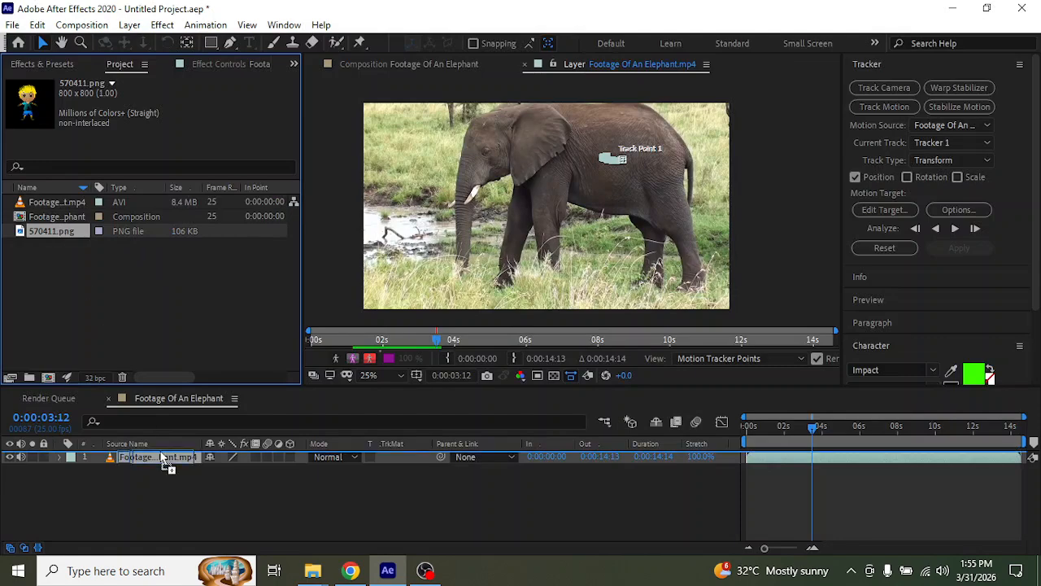
key("ctrl+slash")
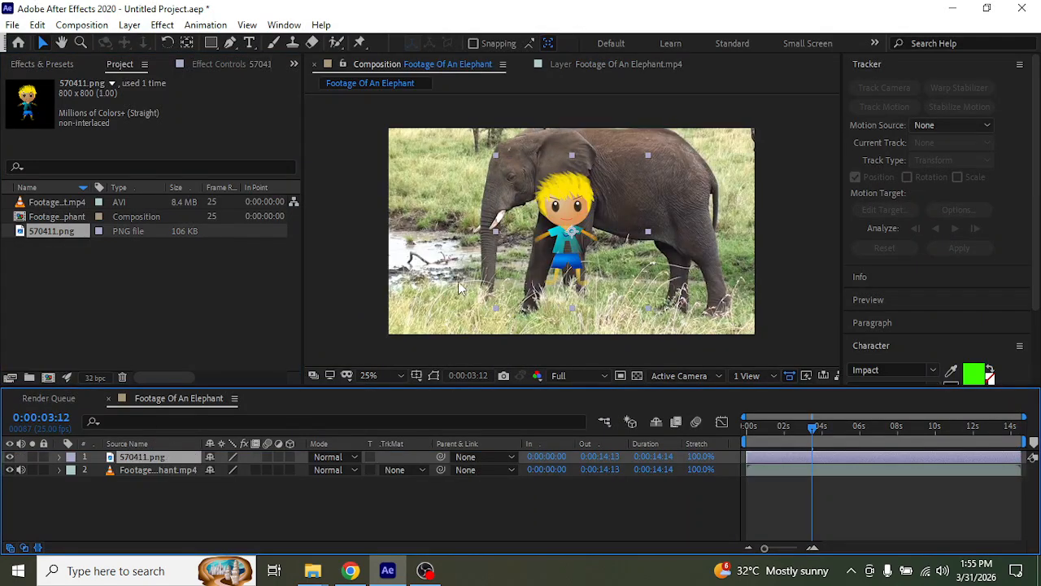
left_click(639, 163)
mouse_move(639, 163)
left_mouse_down()
mouse_move(616, 181)
mouse_move(615, 204)
mouse_move(600, 205)
mouse_move(650, 159)
left_mouse_up()
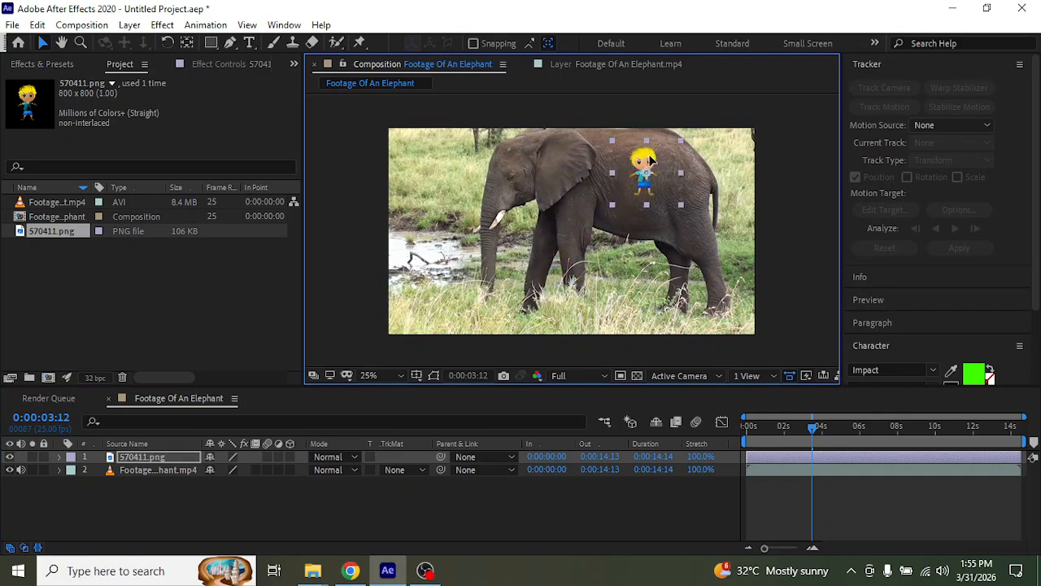
Step: Set the tracker's motion source to the elephant footage layer
left_click(172, 467)
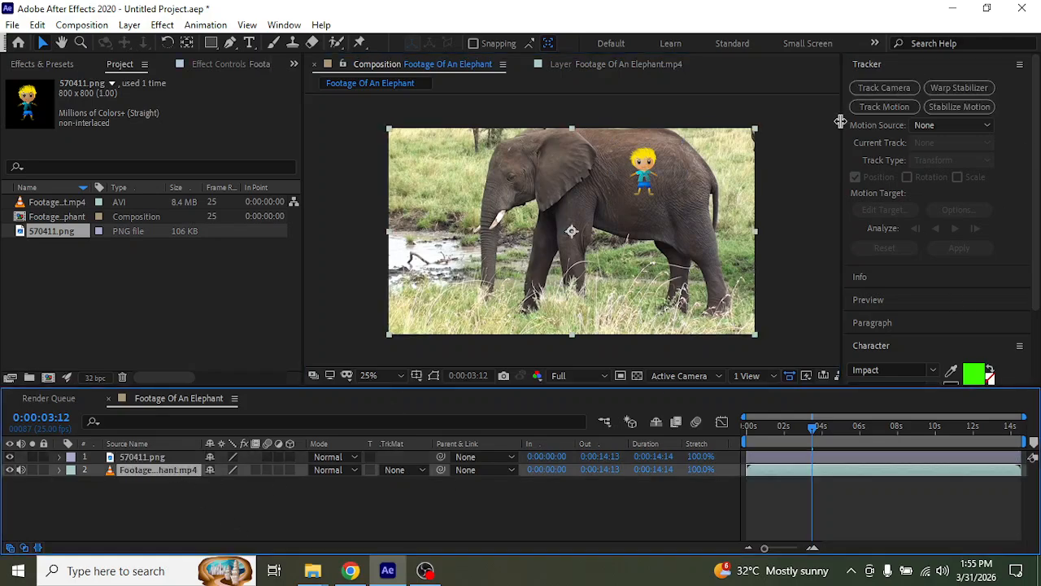
left_click(920, 124)
left_click(926, 178)
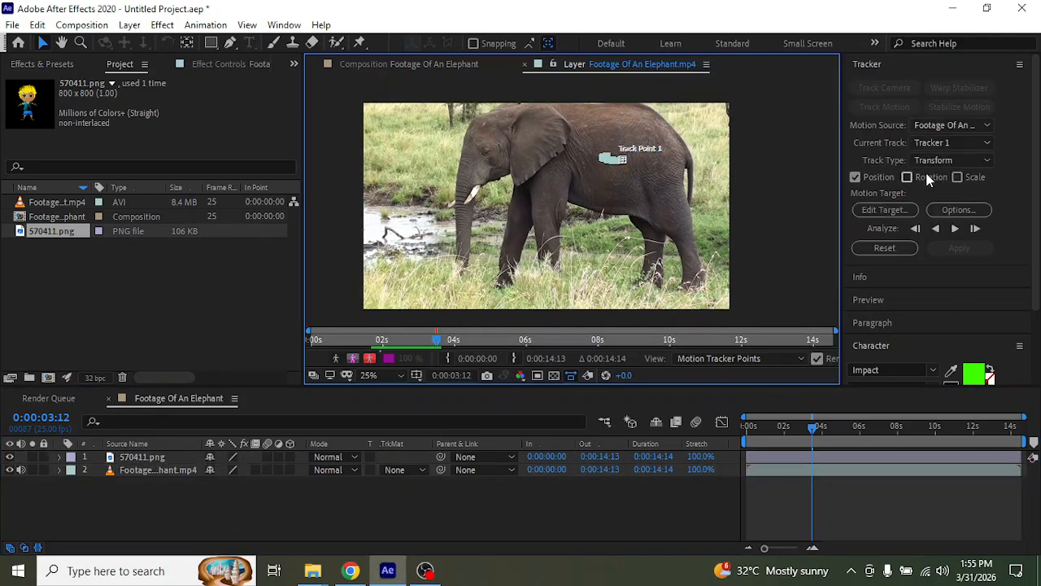
Step: Set the 570411.png layer as the motion target and apply the tracking data to X and Y
left_click(883, 214)
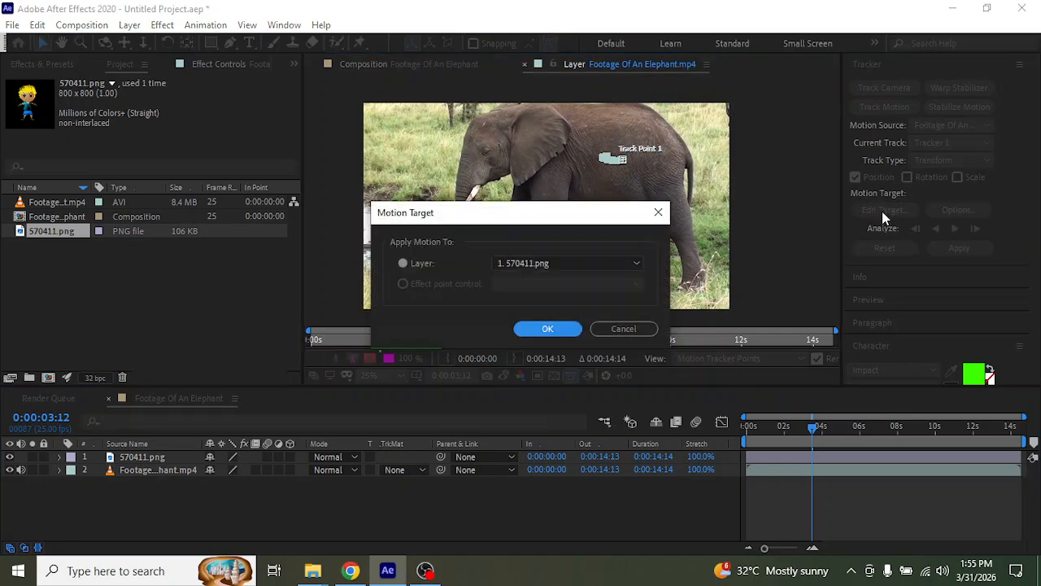
left_click(508, 264)
left_click(512, 279)
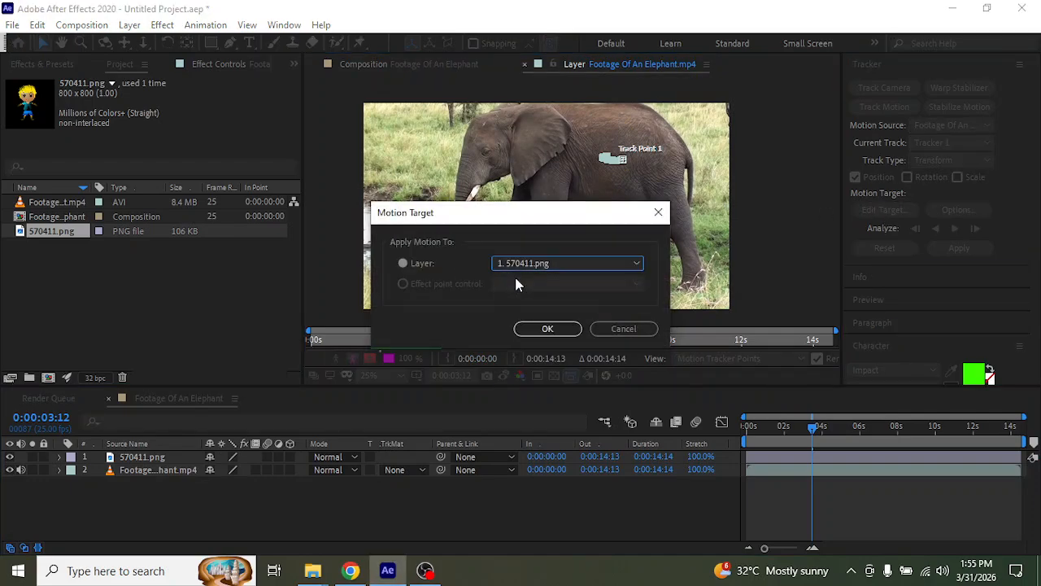
left_click(537, 328)
left_click(958, 247)
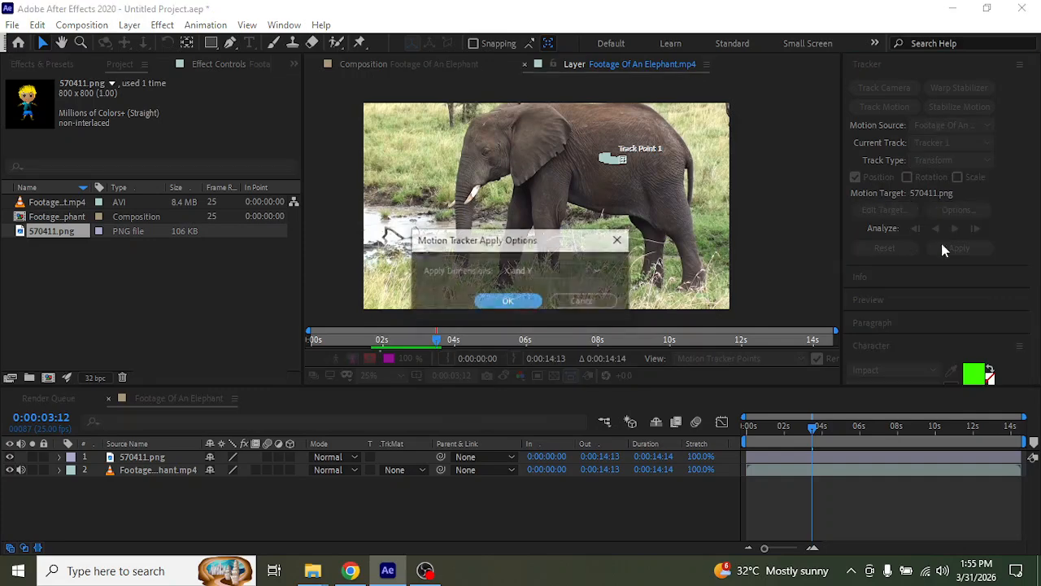
left_click(507, 301)
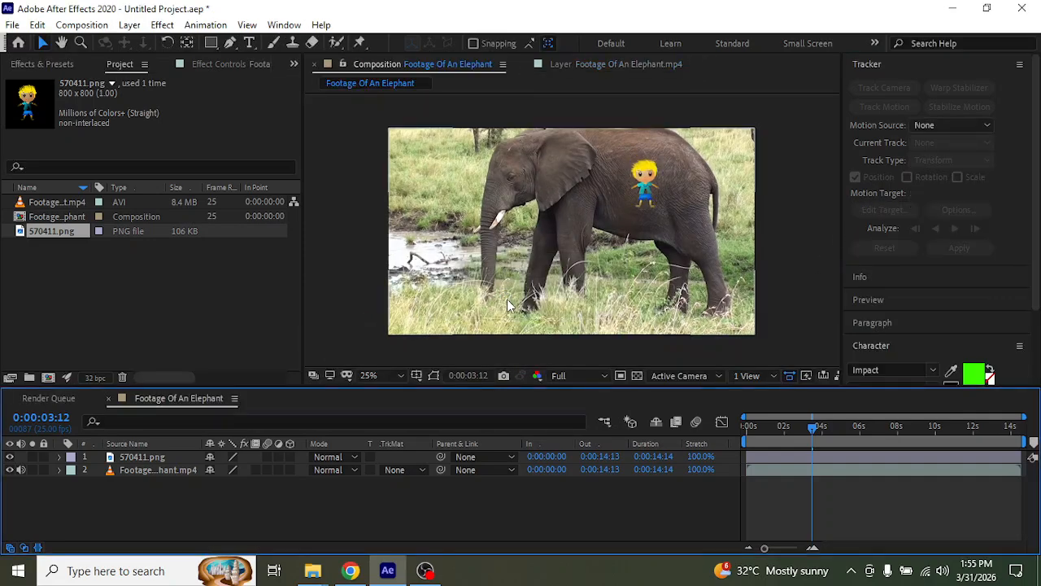
Step: Set the composition's preview resolution to Quarter, preview the tracked image from the start and return to 0:00:00:00
left_click_drag(814, 425, 704, 420)
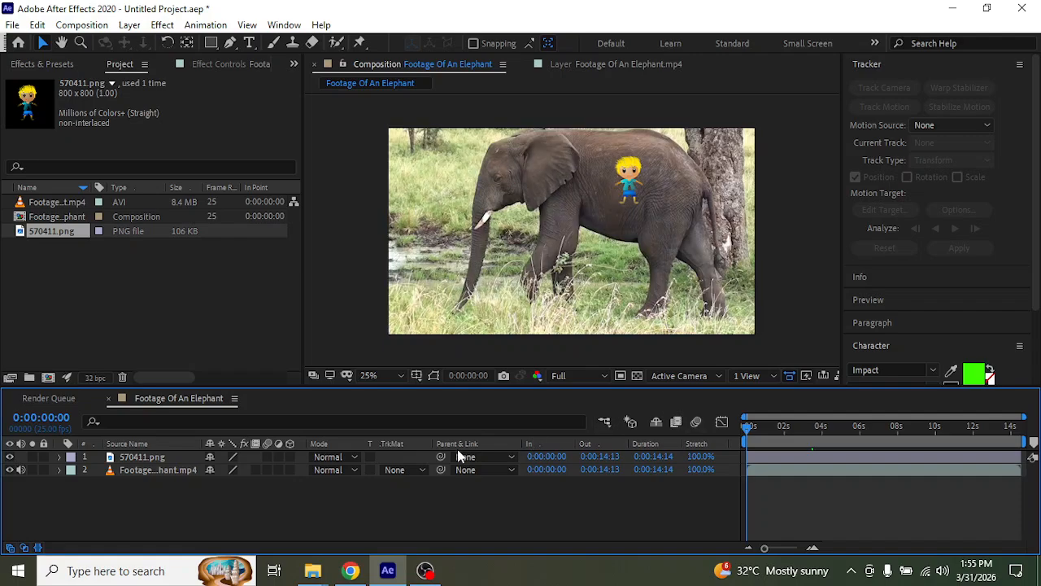
left_click(590, 372)
left_click(578, 462)
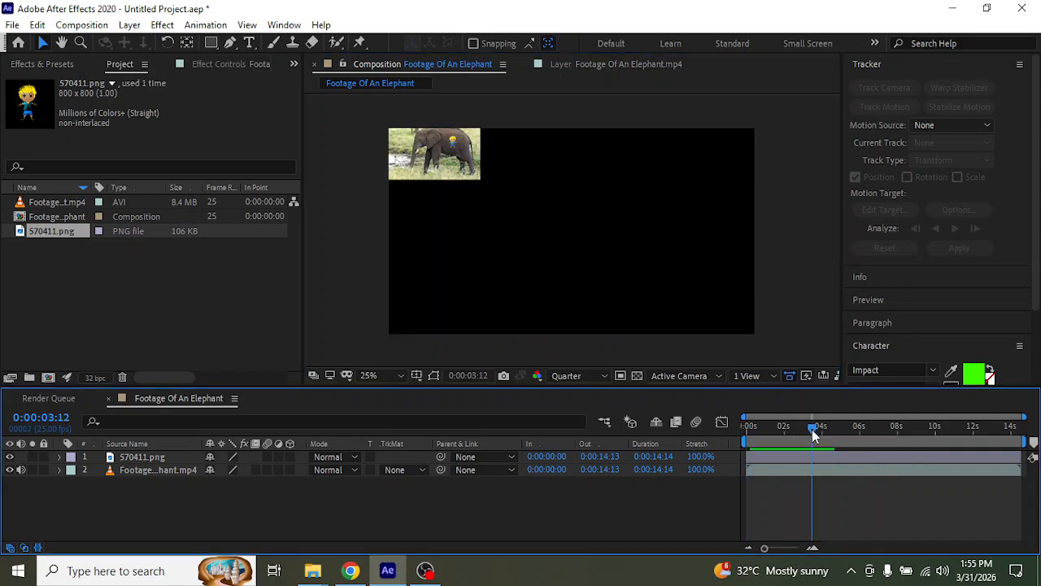
key("space")
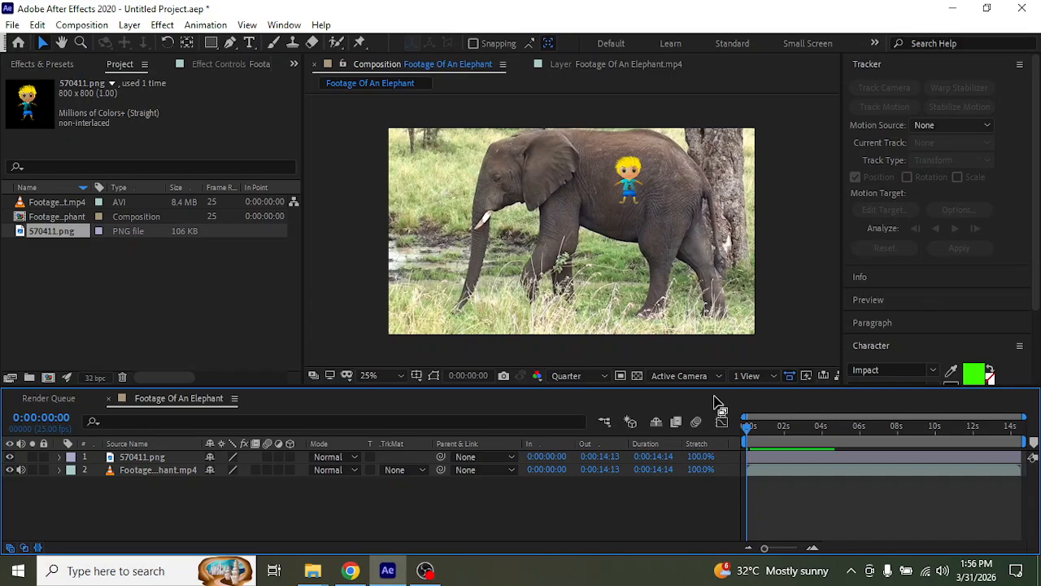
left_click_drag(745, 427, 775, 427)
left_click(745, 430)
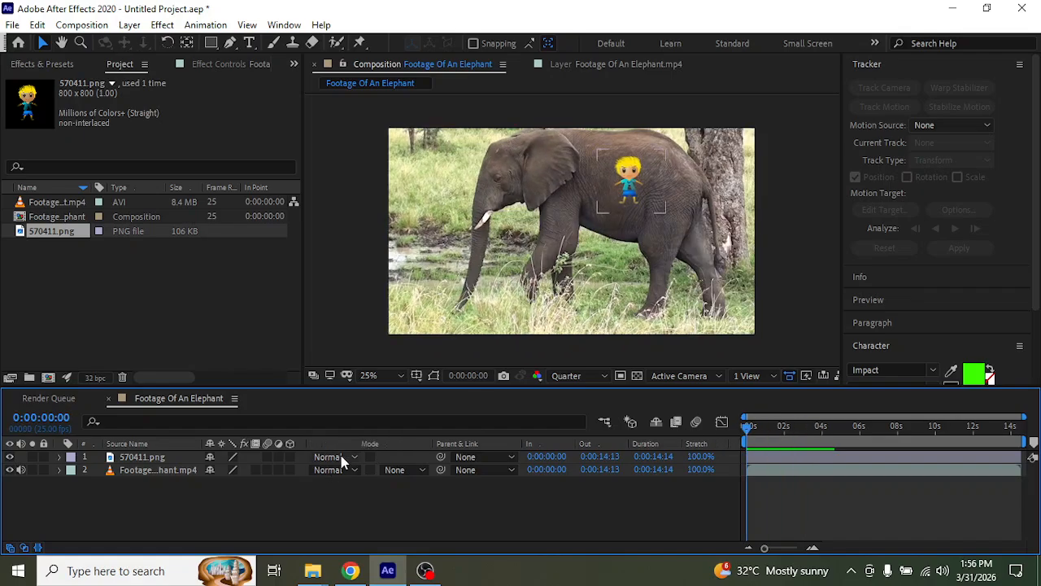
Step: Set the 570411.png layer's blending mode to Overlay and check how it blends with the elephant's skin
left_click(340, 457)
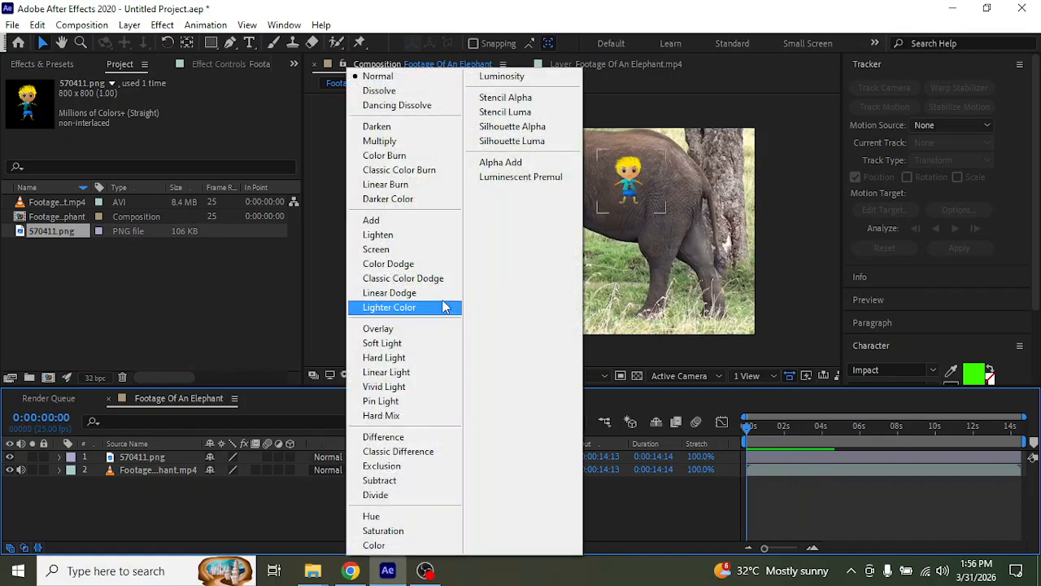
left_click(421, 329)
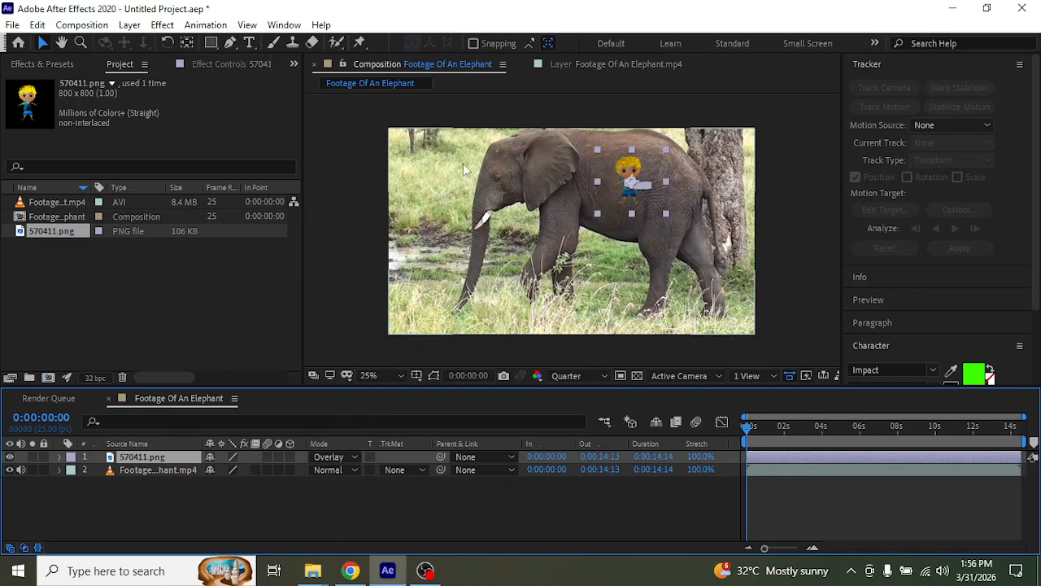
scroll(683, 171, "up", 4)
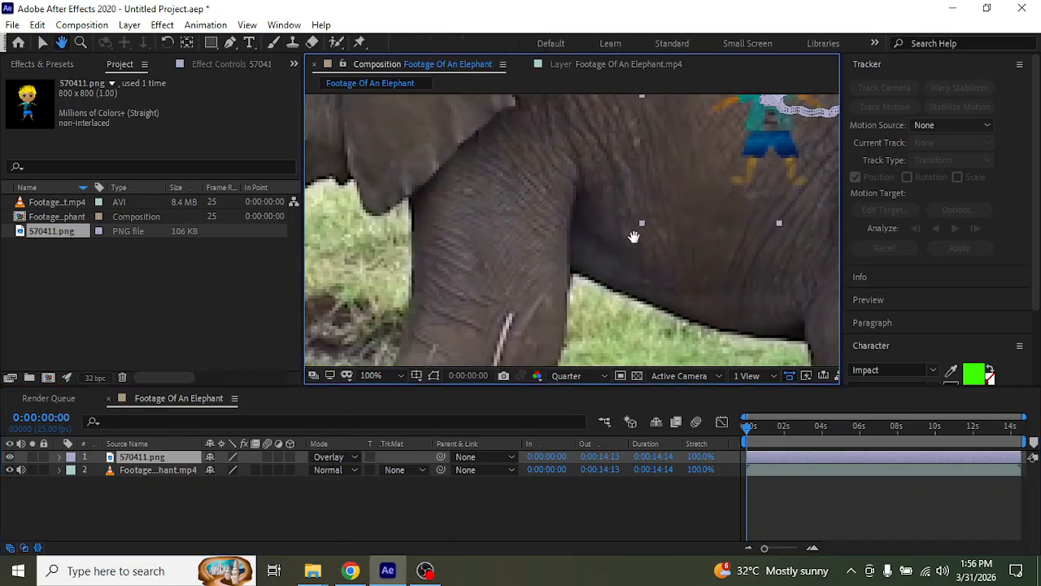
scroll(606, 277, "down", 2)
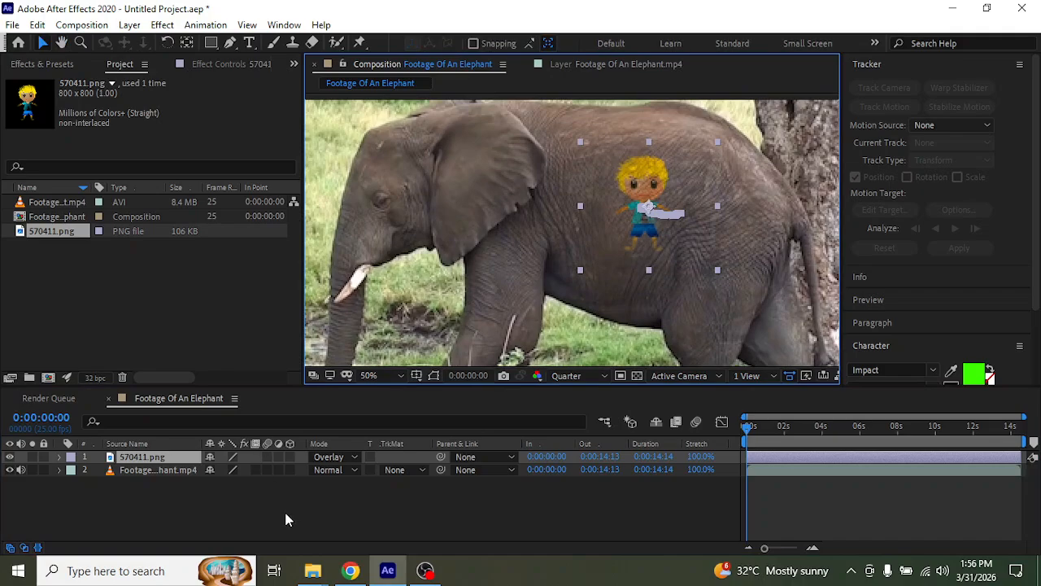
key("comma")
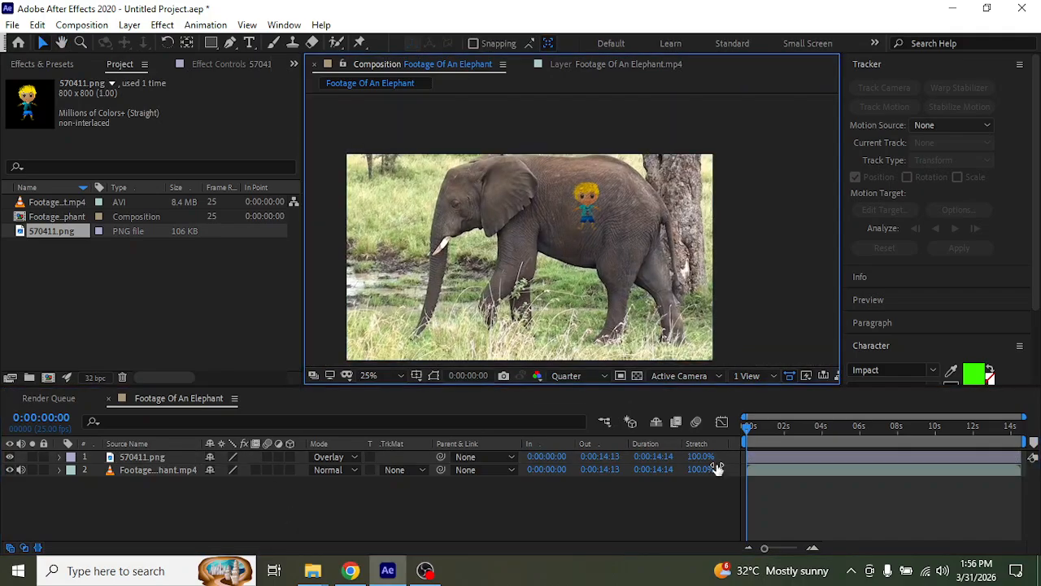
left_click_drag(753, 431, 737, 478)
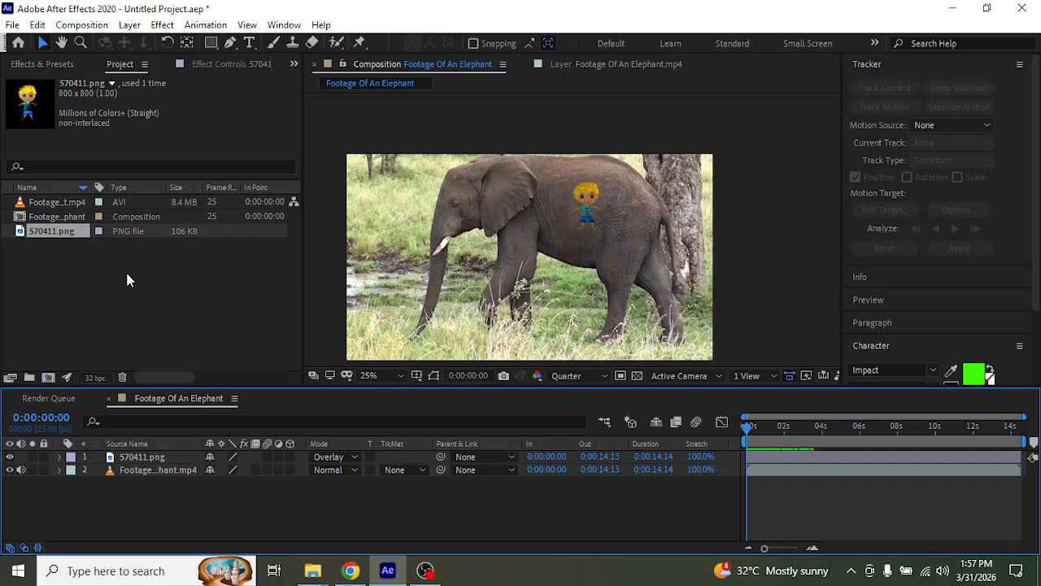
left_click(156, 459)
left_click(156, 460)
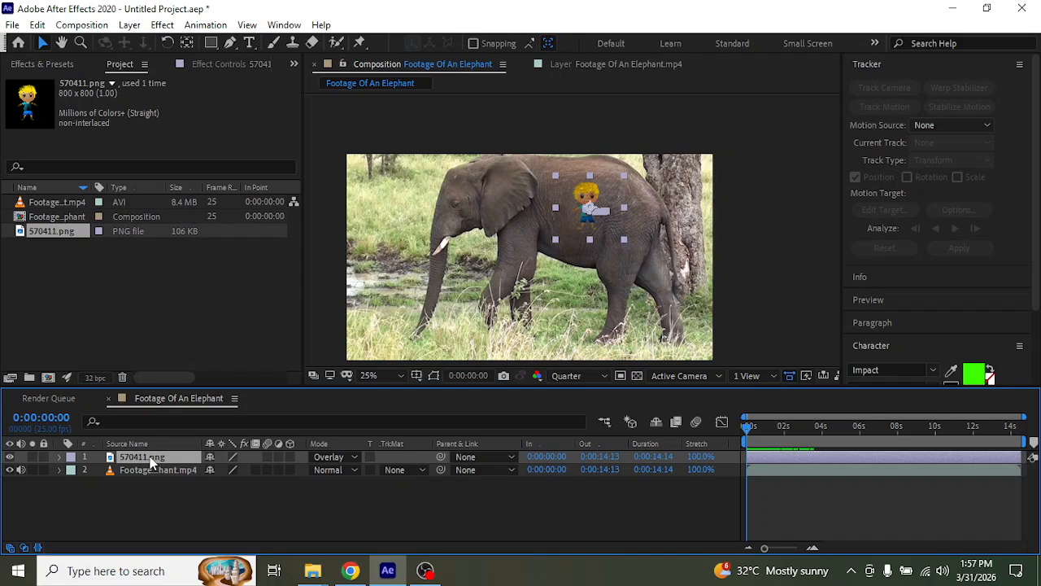
left_click(312, 494)
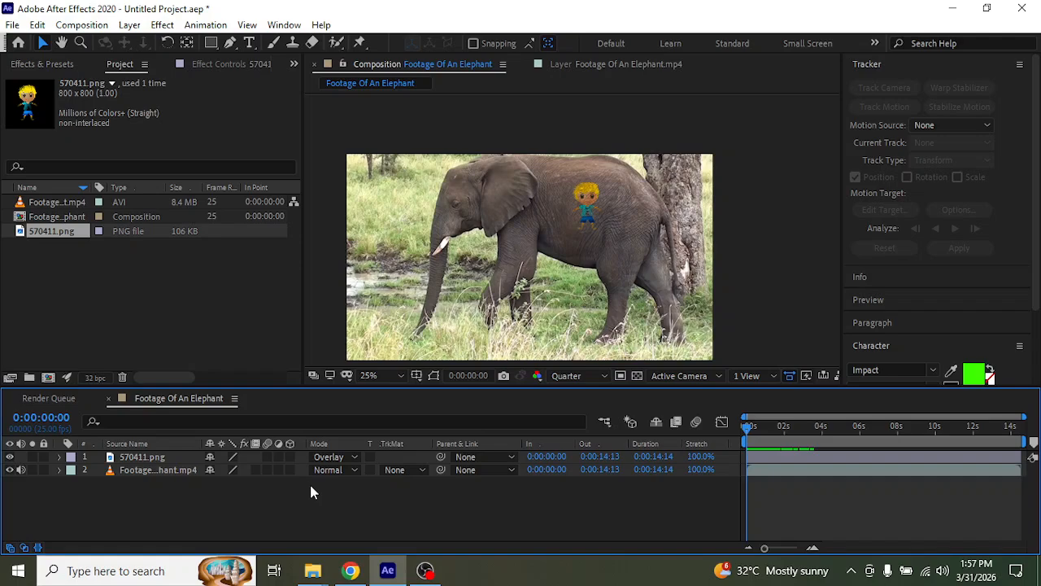
left_click(157, 460)
left_click(166, 483)
Step: Delete the elephant footage, its composition and 570411.png from the project
left_click_drag(140, 298, 48, 185)
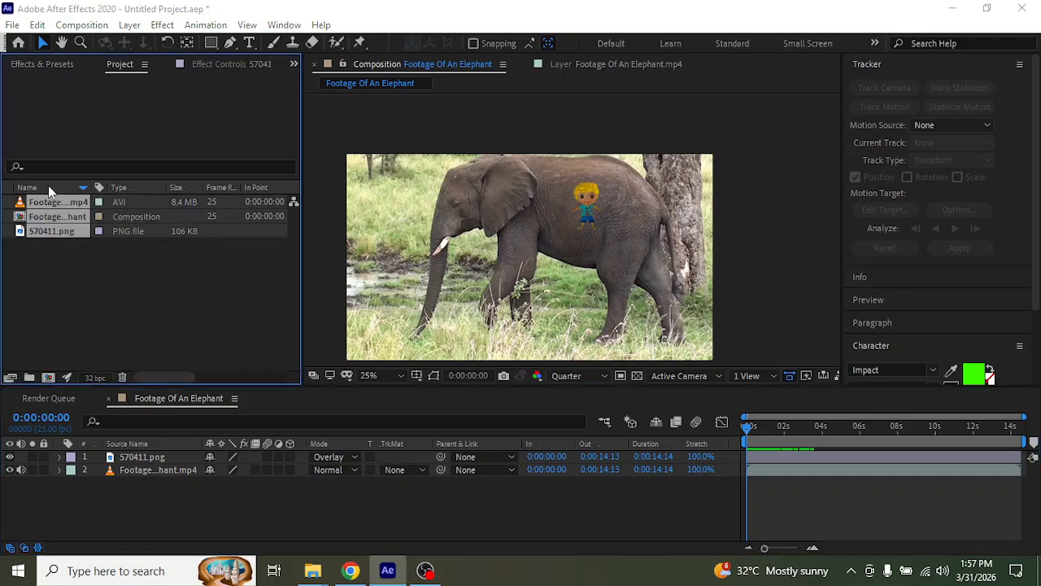
key("Delete")
left_click(603, 307)
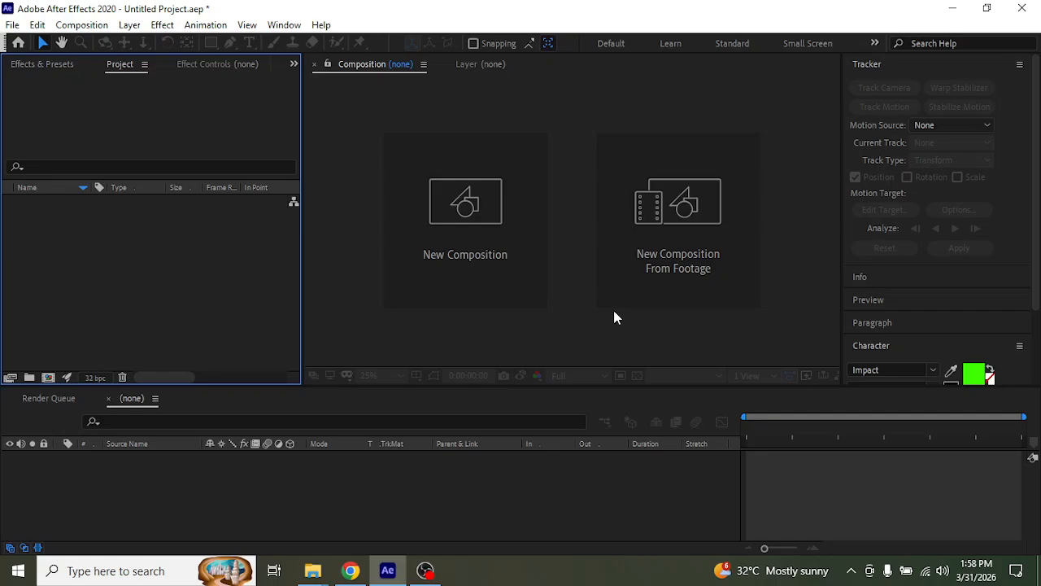
Step: Permanently delete everything in the Windows Temp folder, skipping all files in use, and return to After Effects
double_click(122, 230)
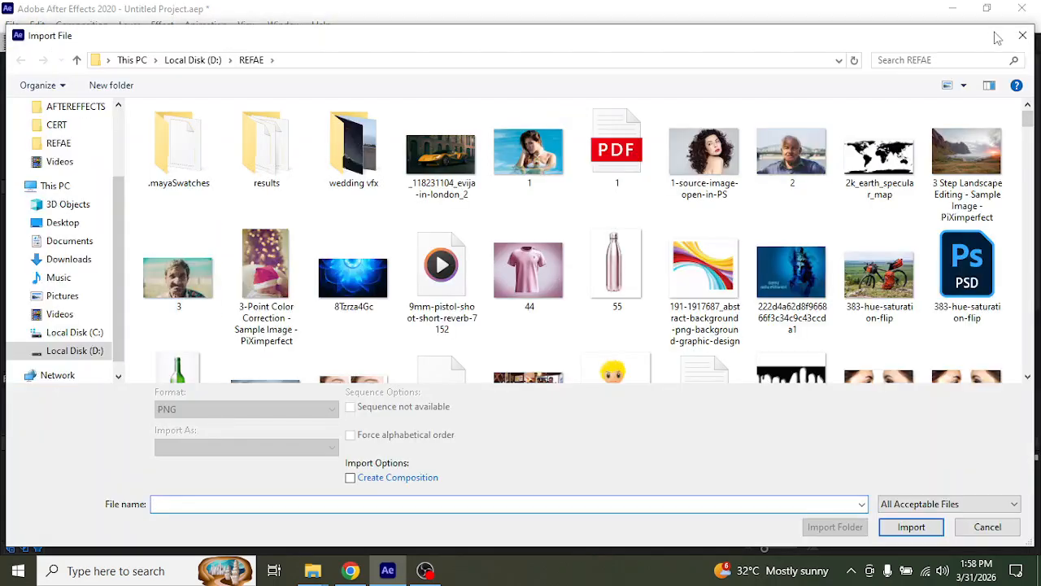
left_click(1022, 36)
key("super+r")
key("Return")
key("ctrl+a")
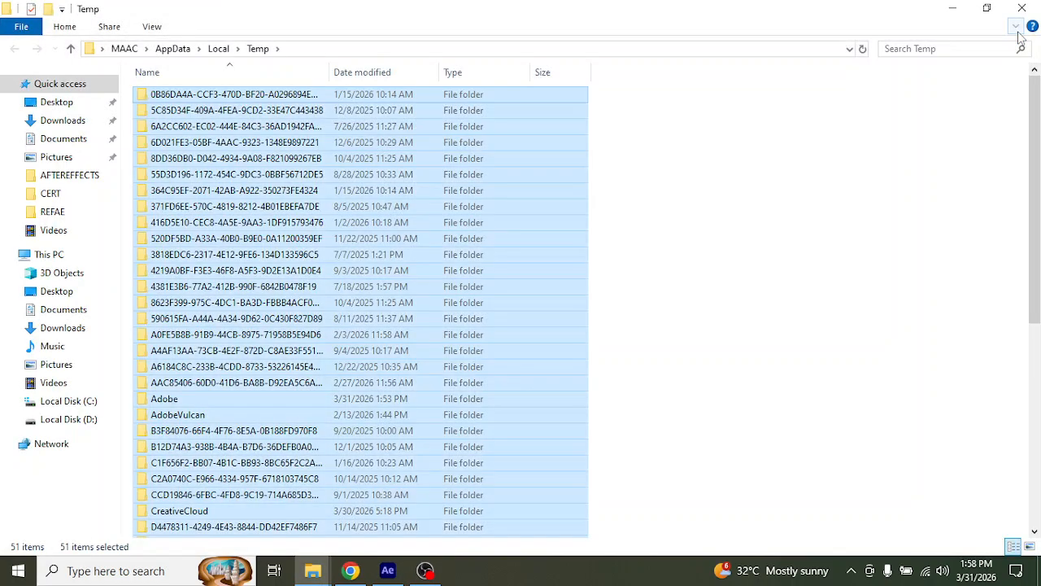
key("shift+Delete")
key("Return")
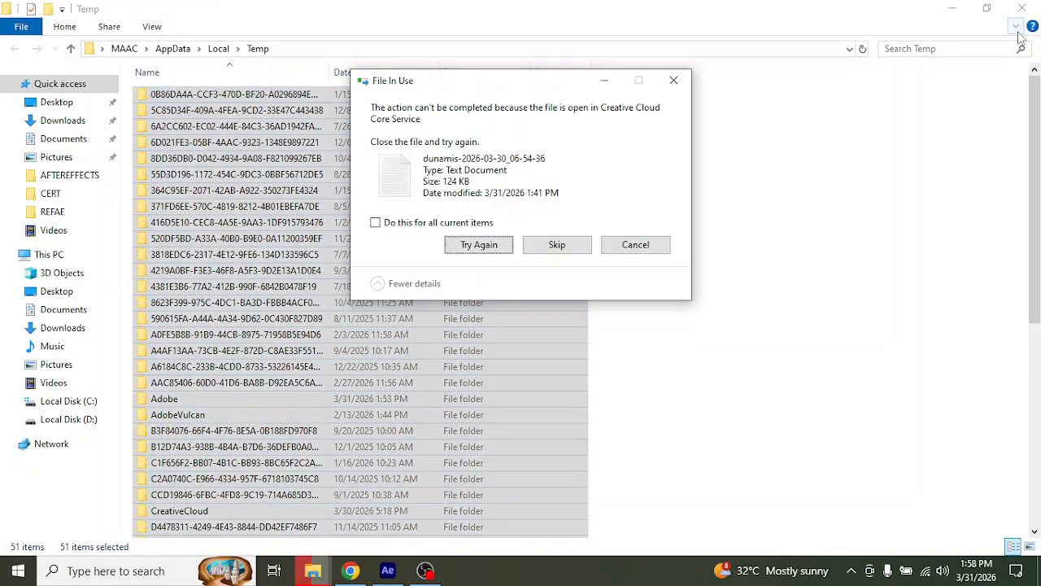
left_click(465, 226)
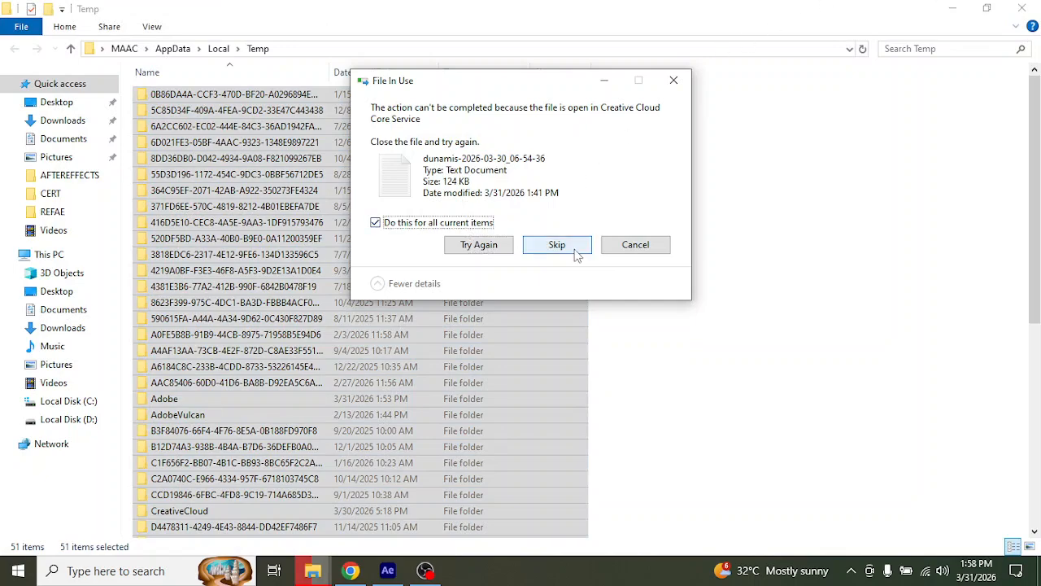
left_click(562, 246)
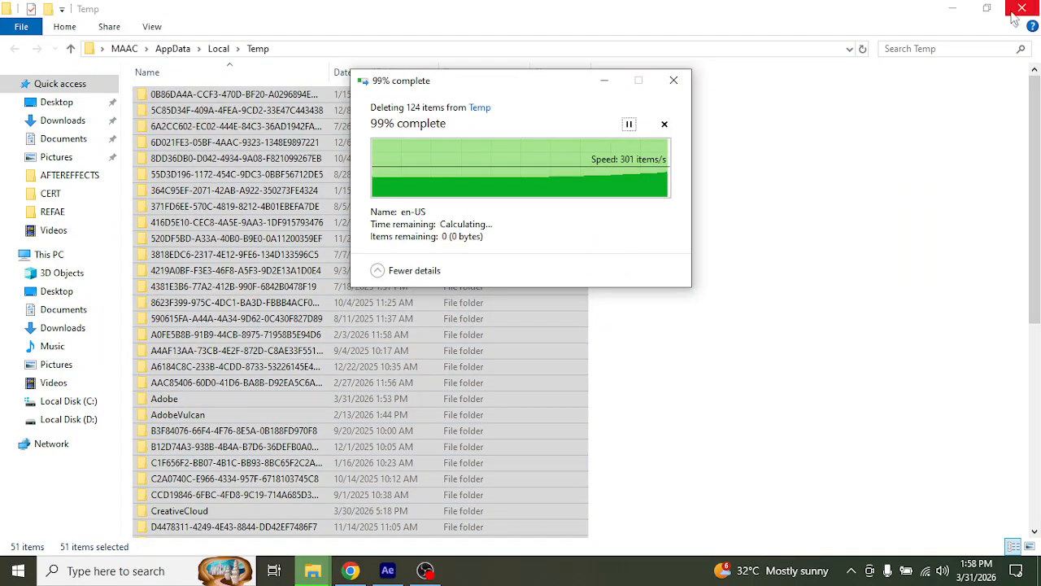
left_click(1022, 7)
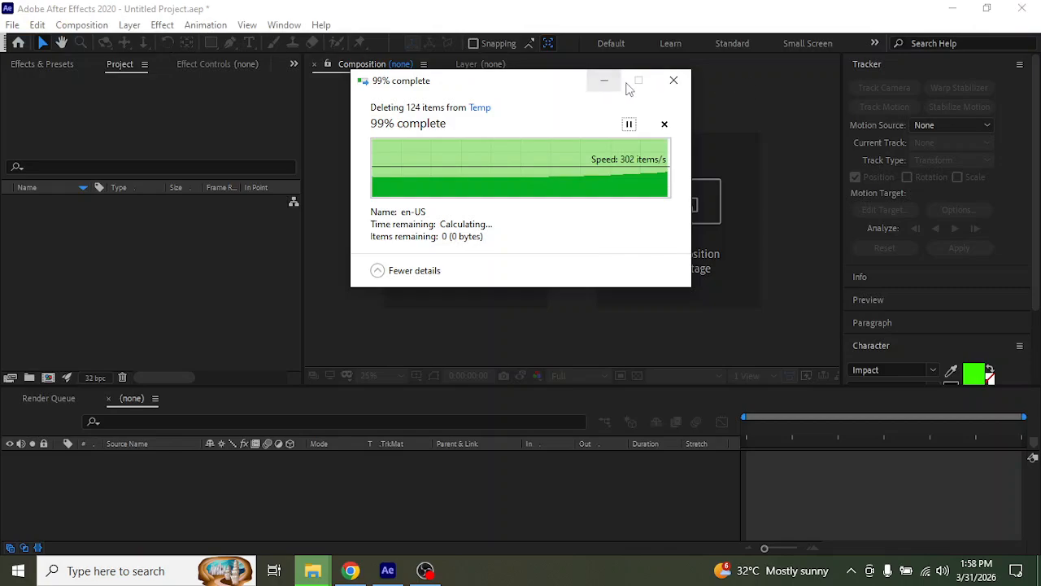
Step: Clean the conformed media database and cache in the Media & Disk Cache preferences and accept the preferences
left_click(12, 25)
mouse_move(15, 34)
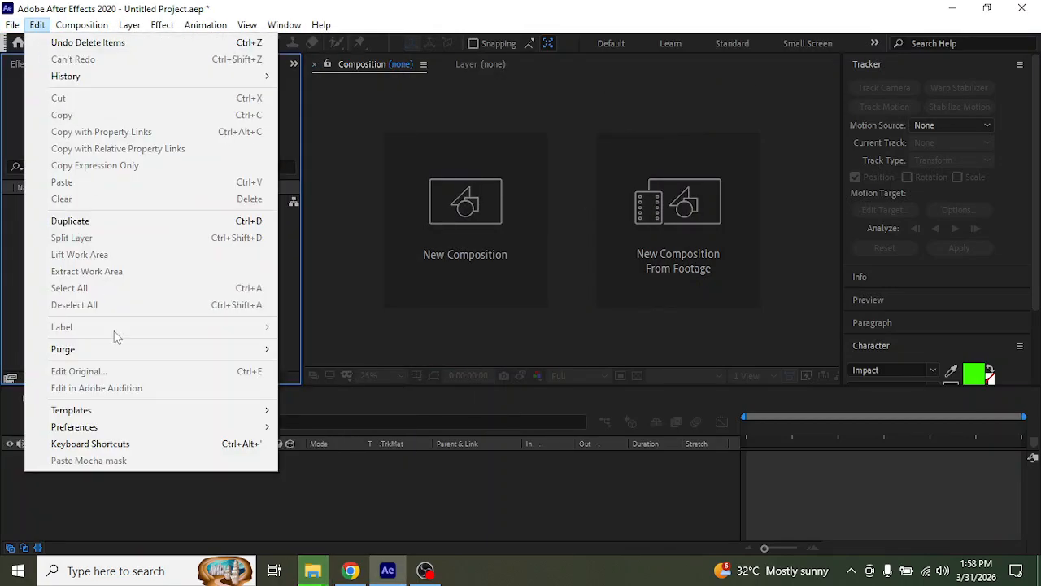
mouse_move(168, 424)
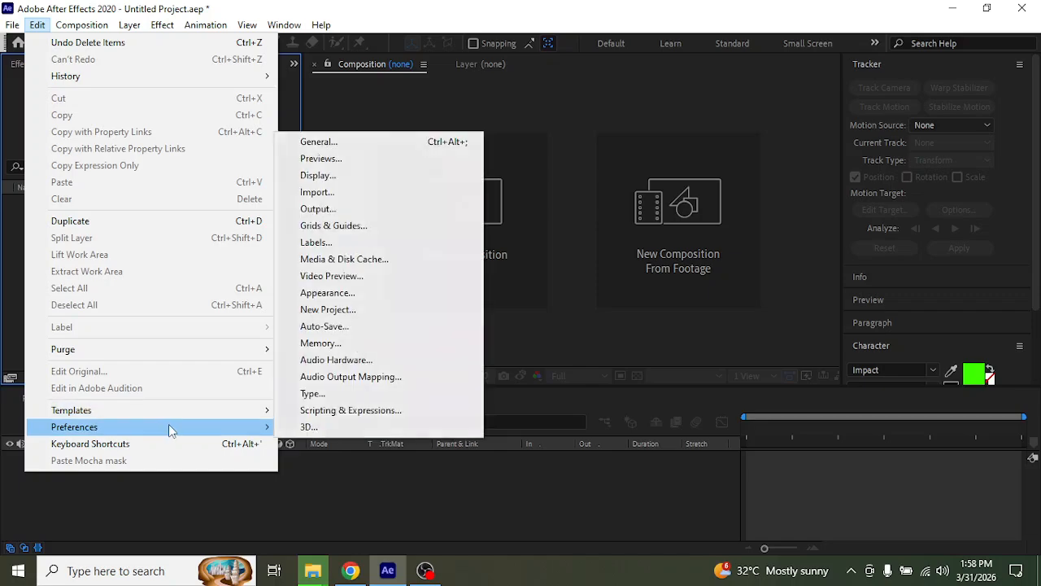
left_click(377, 144)
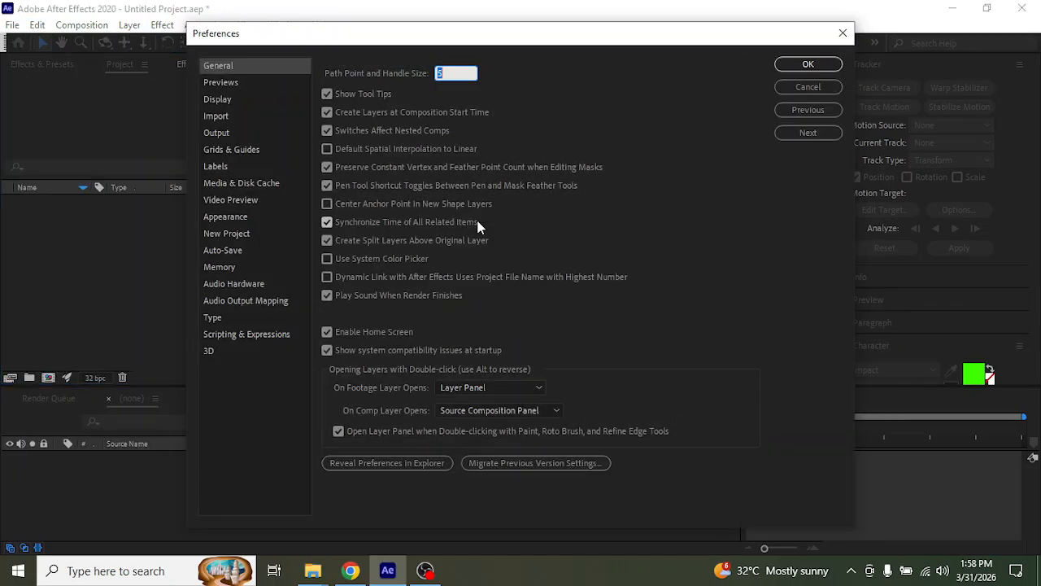
left_click(213, 269)
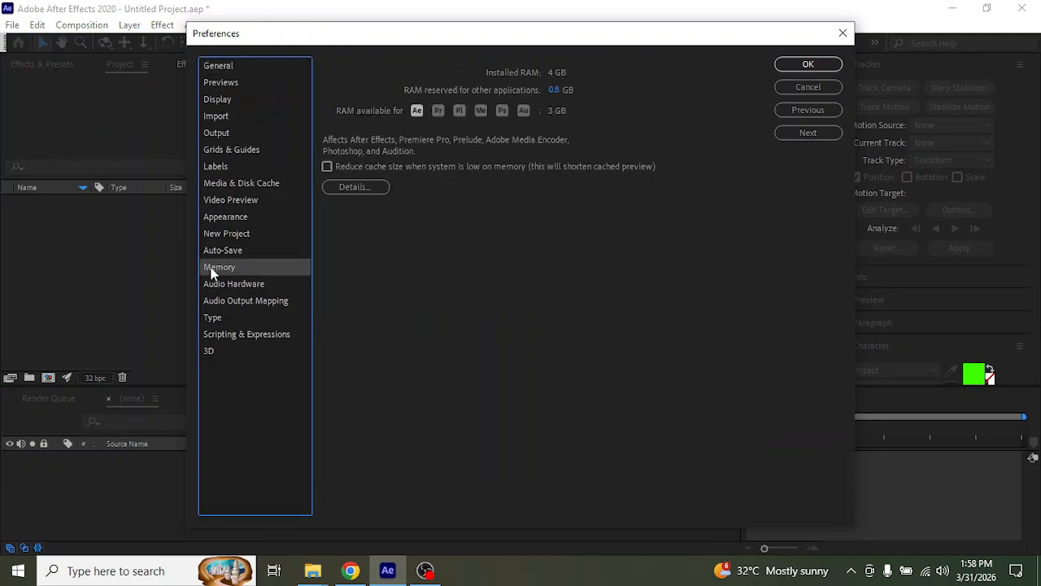
left_click(236, 185)
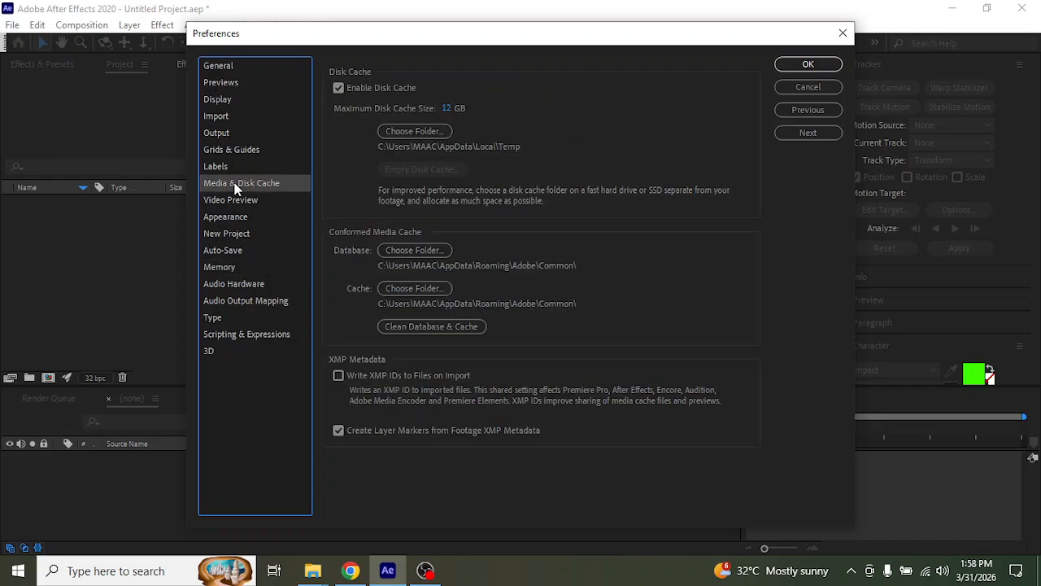
left_click(413, 326)
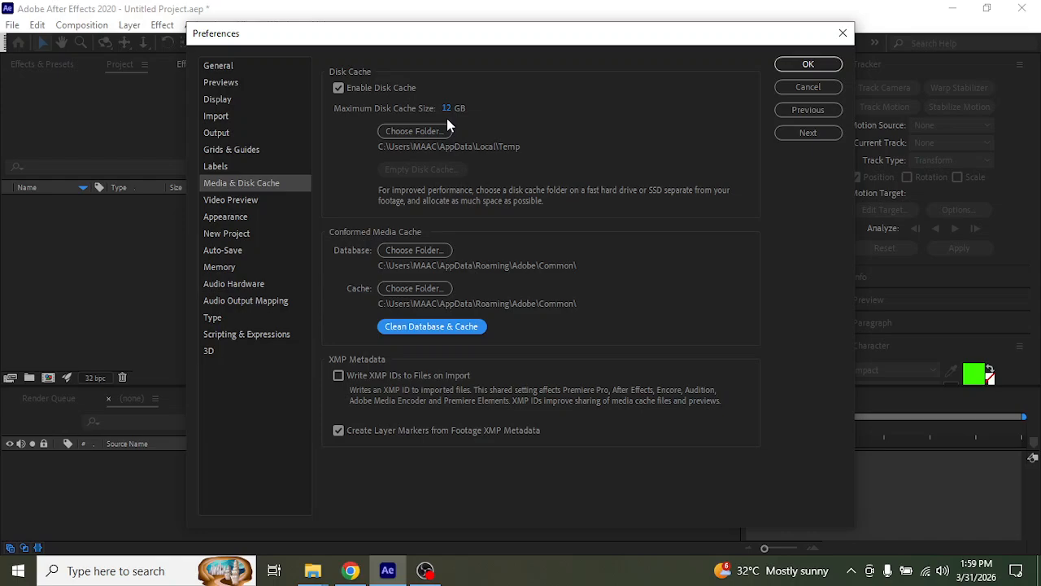
left_click(812, 65)
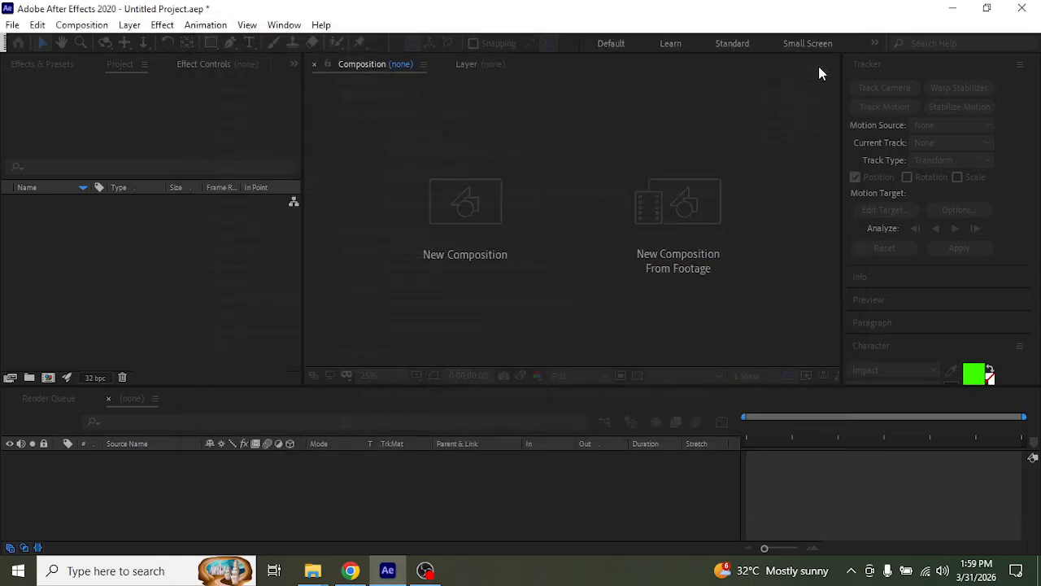
Step: Import the Pexels 7454900 video of a car on a snowy forest road from the REFAE folder
double_click(157, 247)
scroll(213, 242, "down", 5)
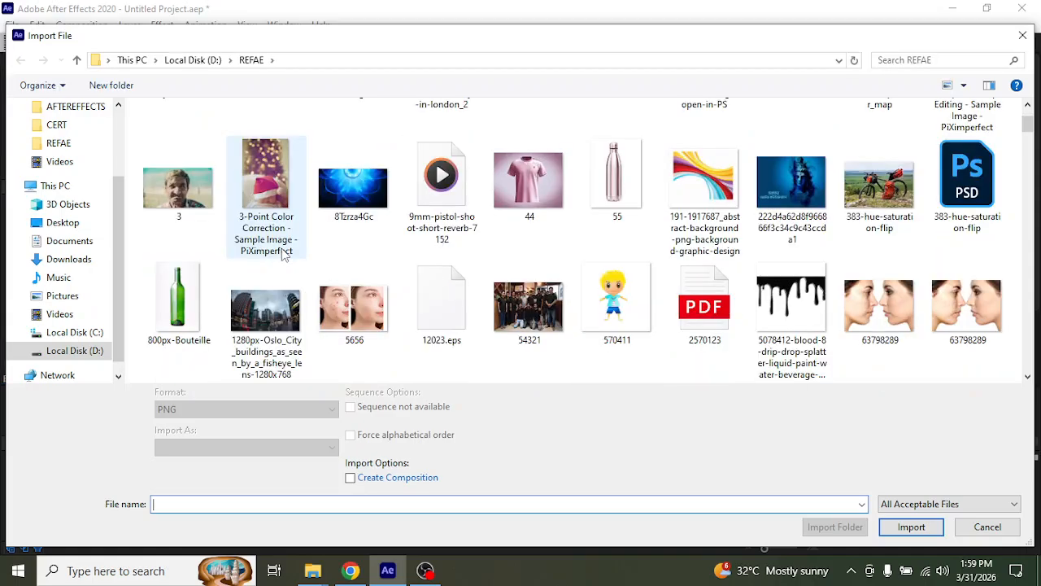
scroll(282, 254, "down", 4)
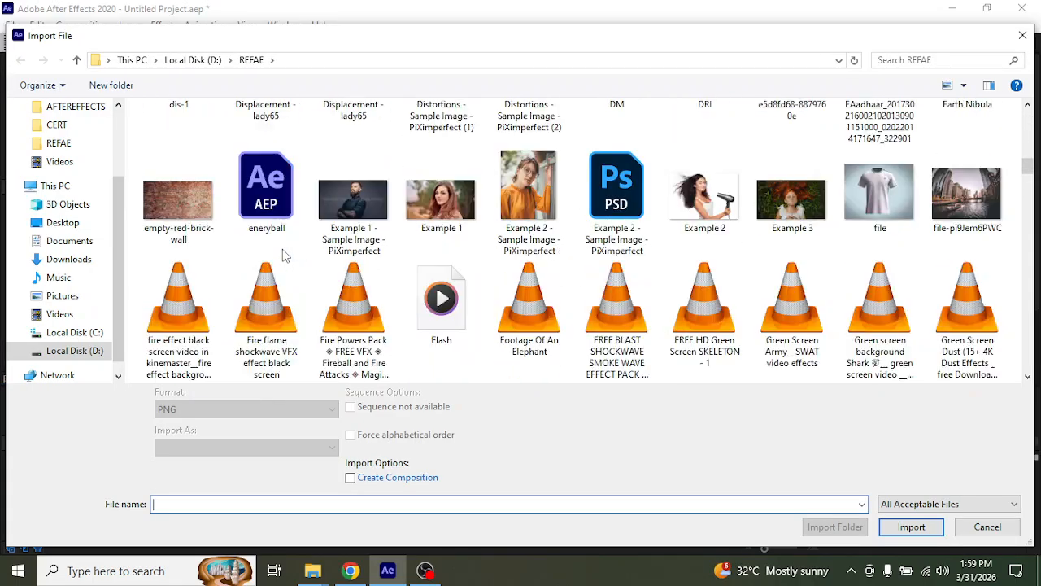
scroll(284, 255, "down", 5)
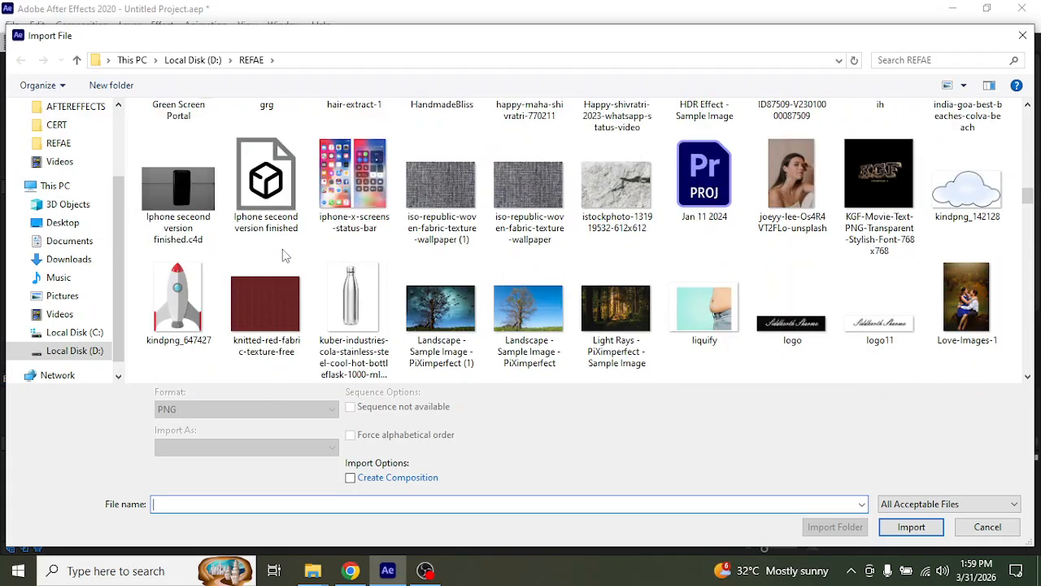
scroll(282, 249, "down", 3)
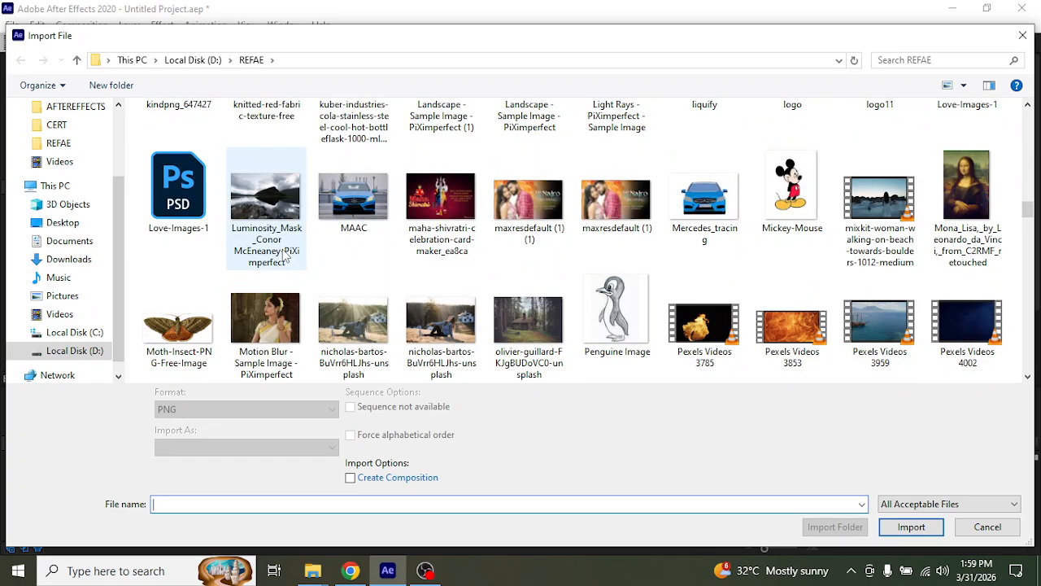
scroll(284, 254, "down", 2)
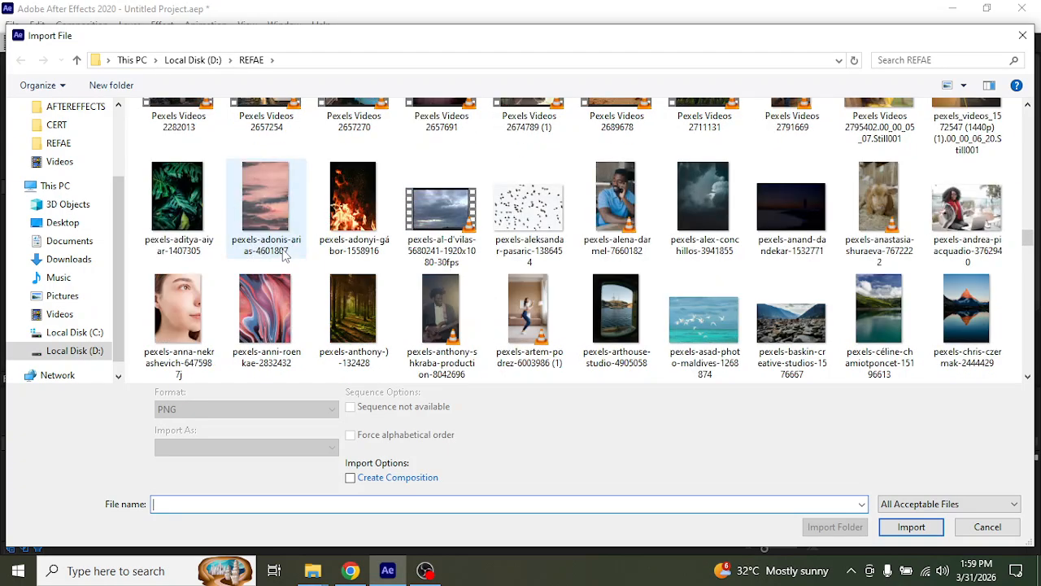
scroll(284, 254, "down", 3)
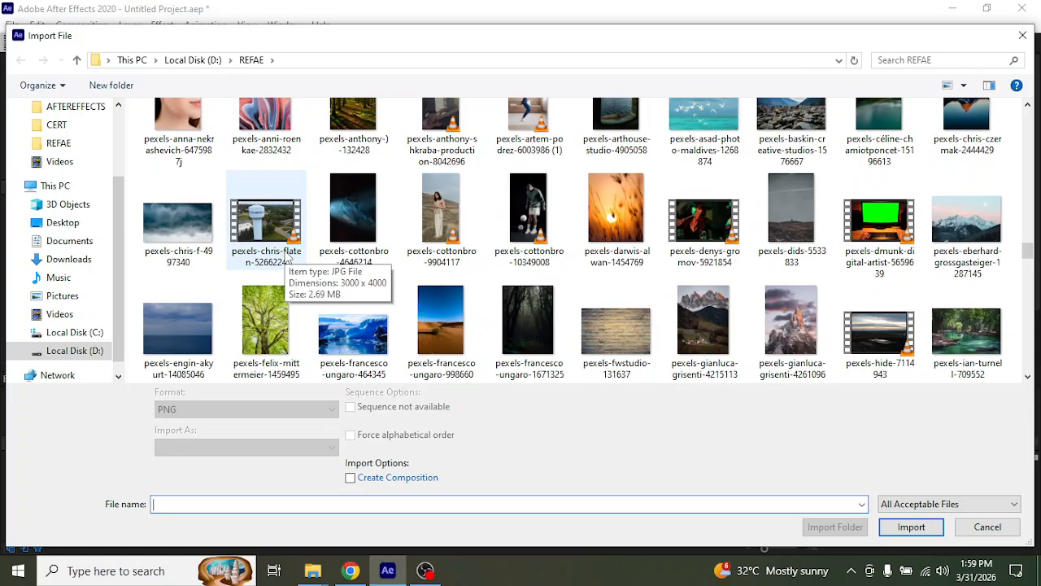
scroll(286, 257, "down", 1)
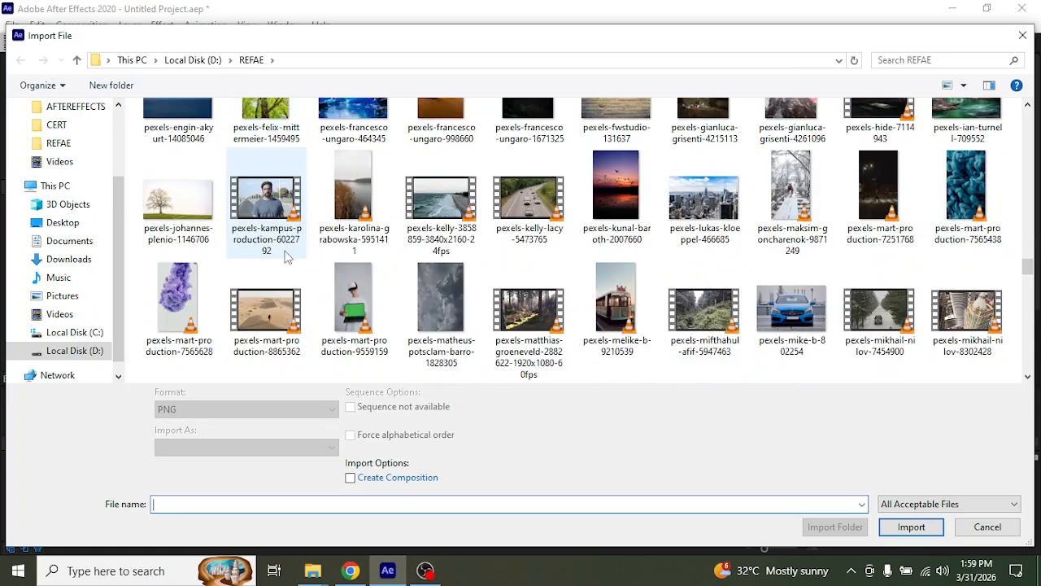
double_click(876, 345)
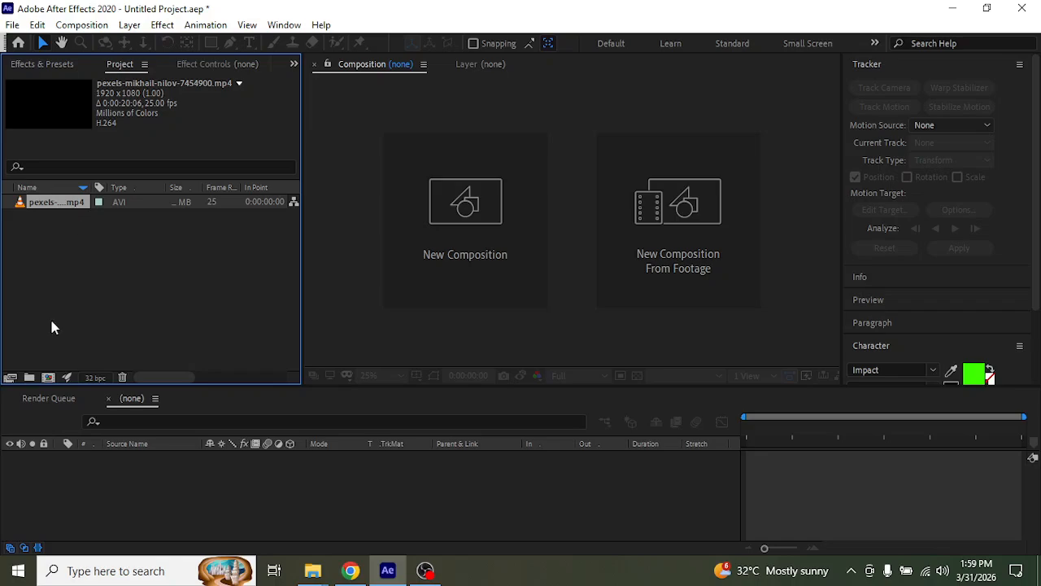
Step: Create a composition from the imported car footage
left_click(48, 377)
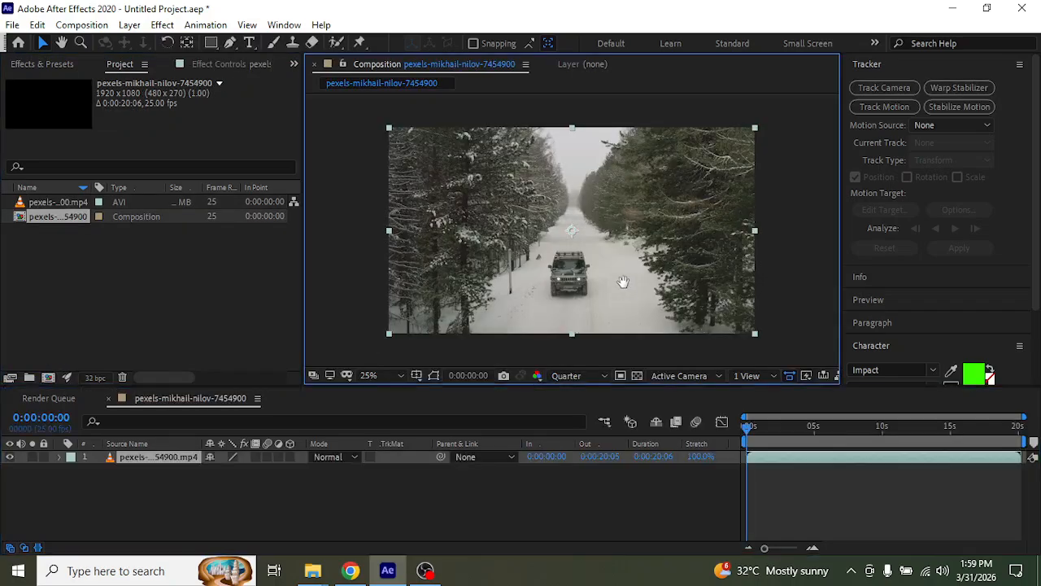
scroll(627, 291, "up", 3)
scroll(641, 253, "down", 3)
left_click_drag(635, 262, 652, 271)
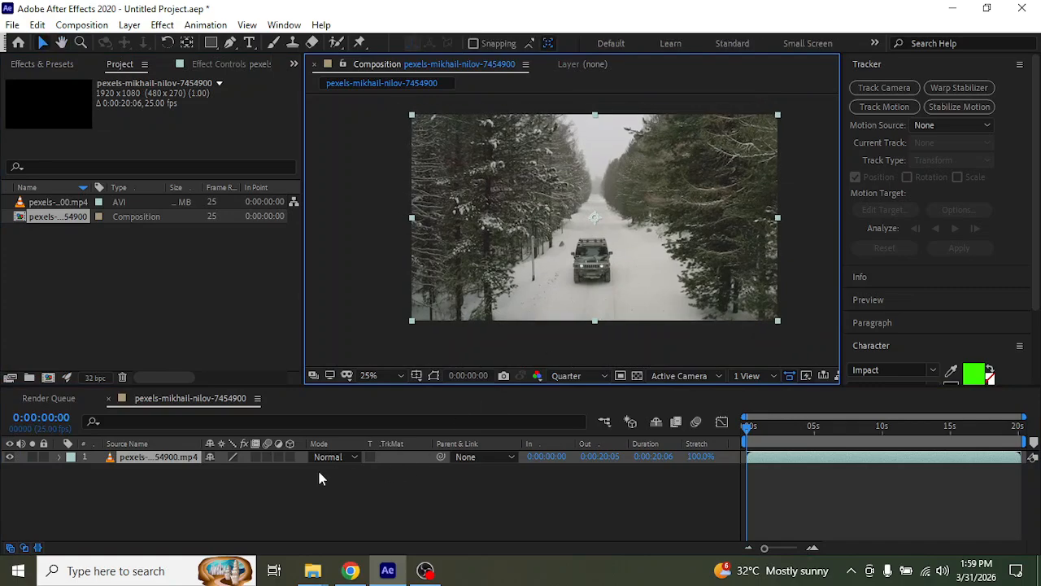
Step: Apply the Brightness & Contrast color correction effect to the car footage layer
right_click(165, 466)
mouse_move(263, 249)
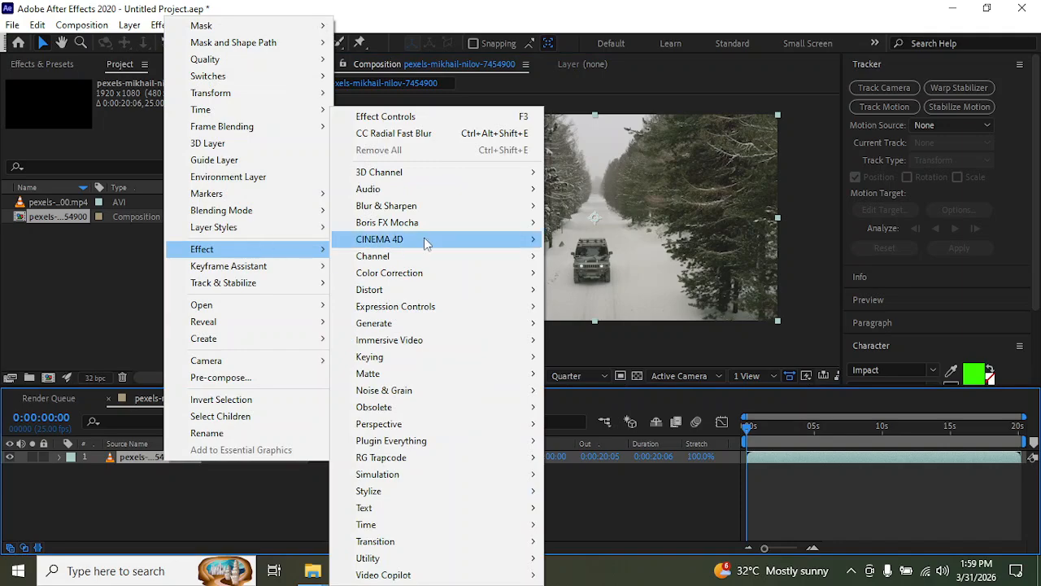
mouse_move(452, 244)
mouse_move(478, 278)
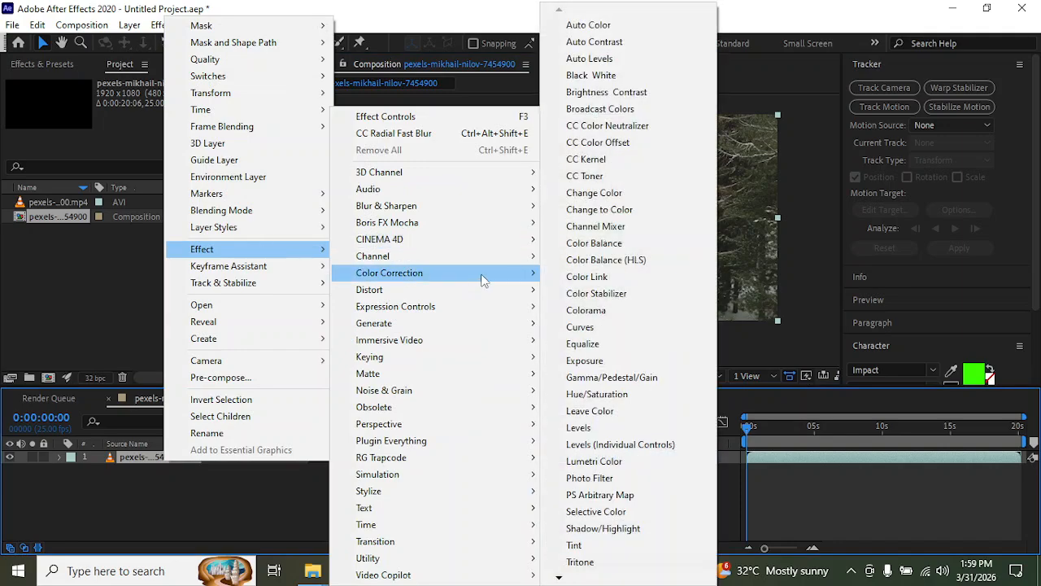
left_click(606, 92)
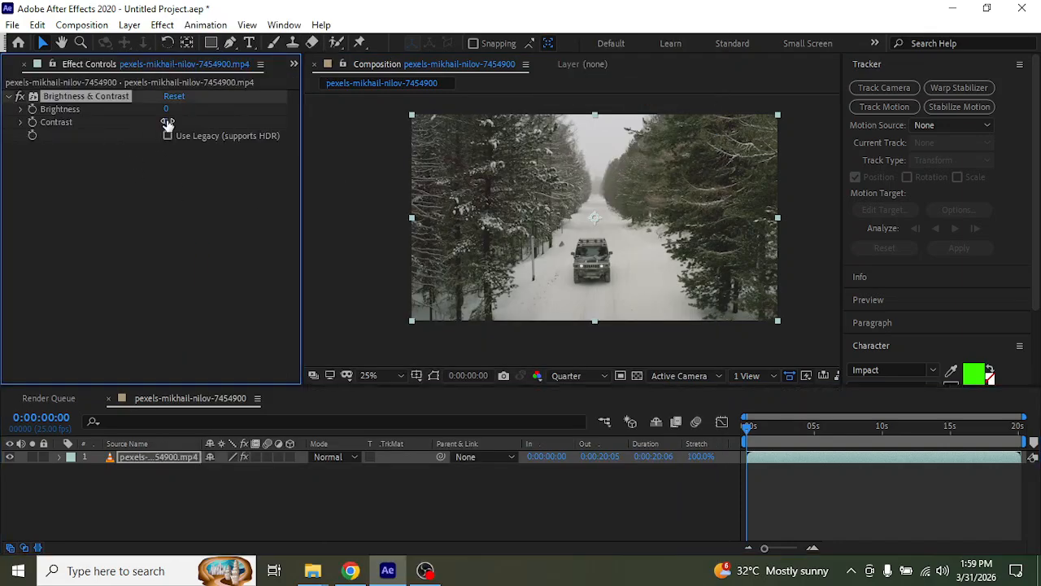
Step: Darken the car footage by setting Brightness to -150 and Contrast to 100, leaving Use Legacy off
left_click_drag(165, 109, 3, 115)
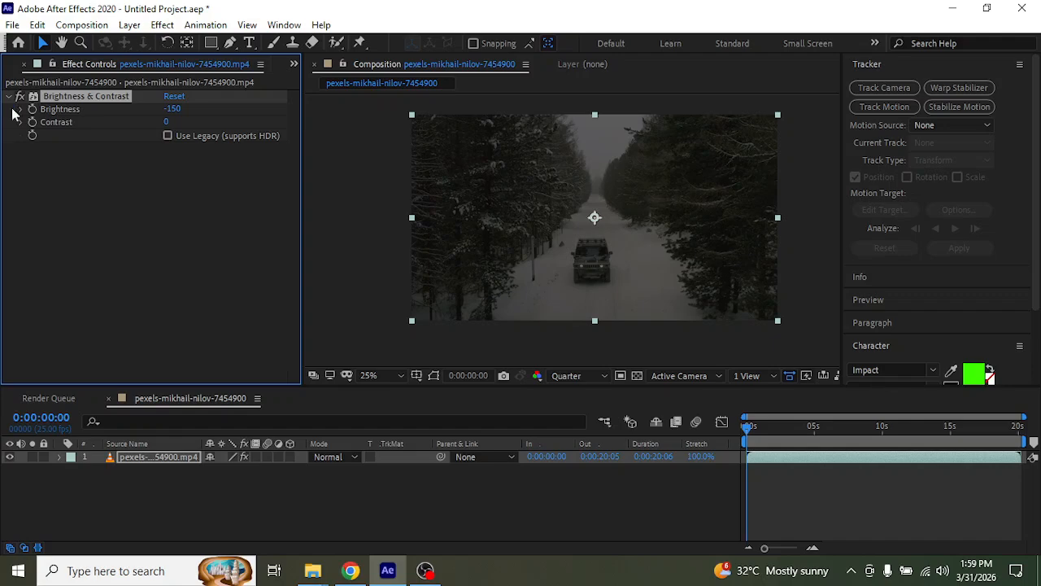
left_click_drag(165, 124, 305, 121)
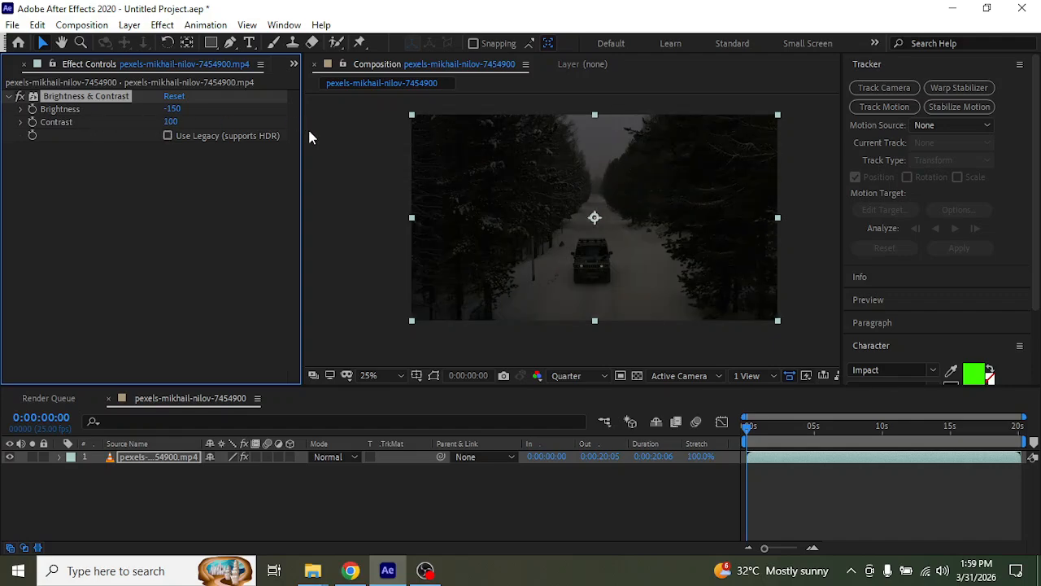
left_click(183, 180)
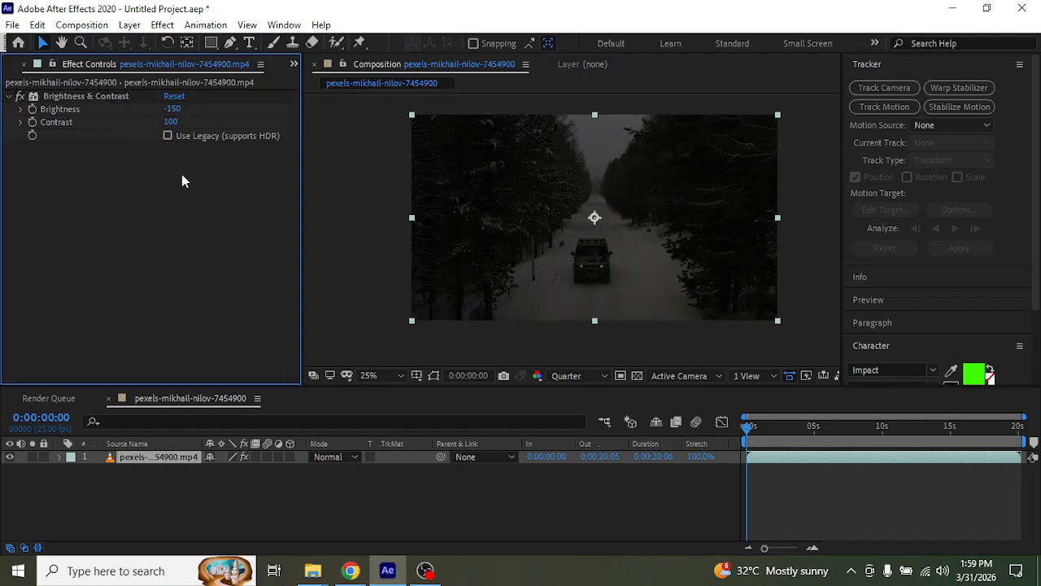
left_click(168, 137)
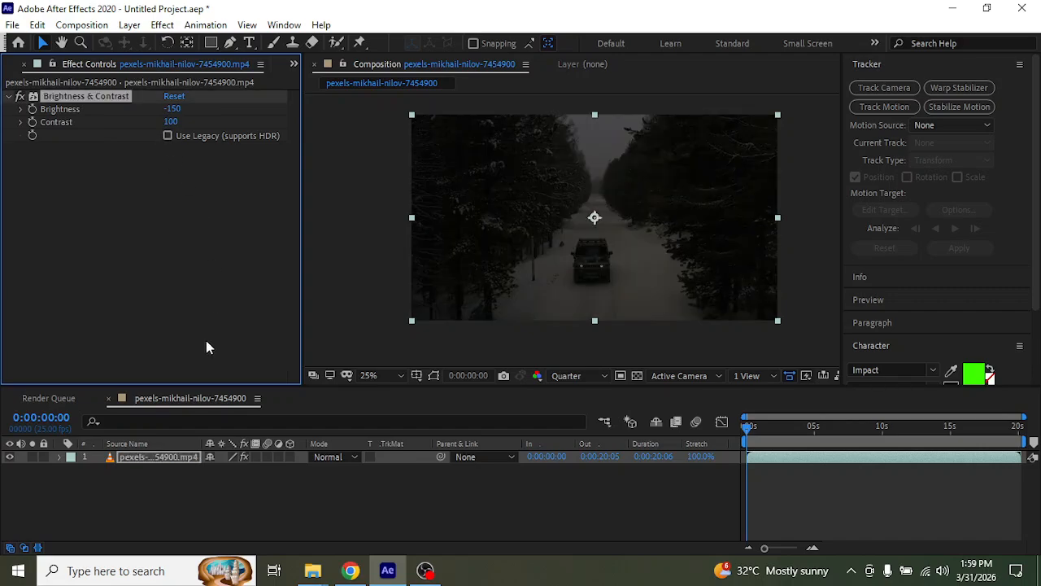
Step: Add the Lumetri Color effect to the car footage layer
left_click(190, 459)
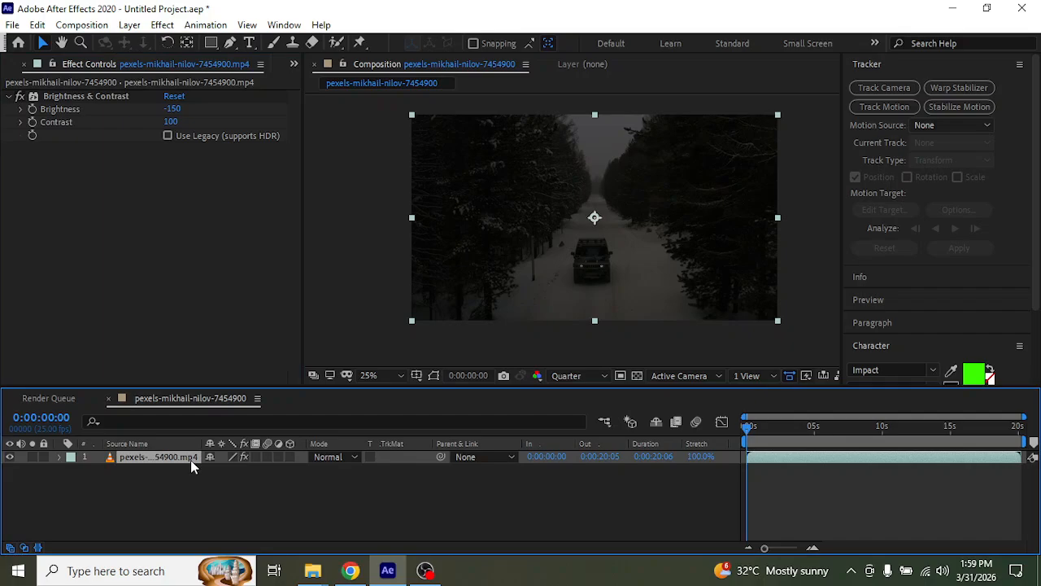
right_click(190, 460)
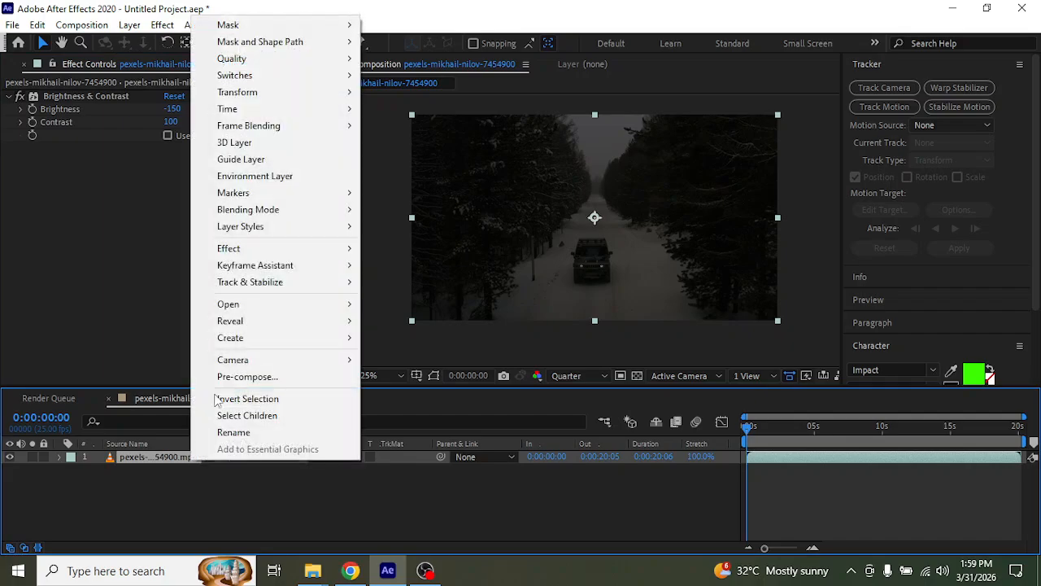
mouse_move(312, 254)
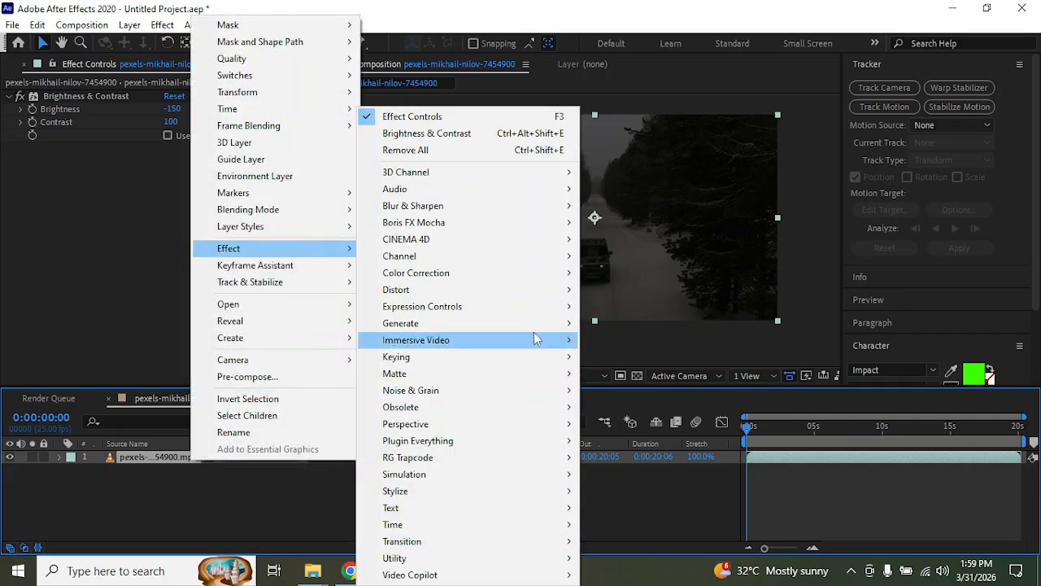
mouse_move(529, 274)
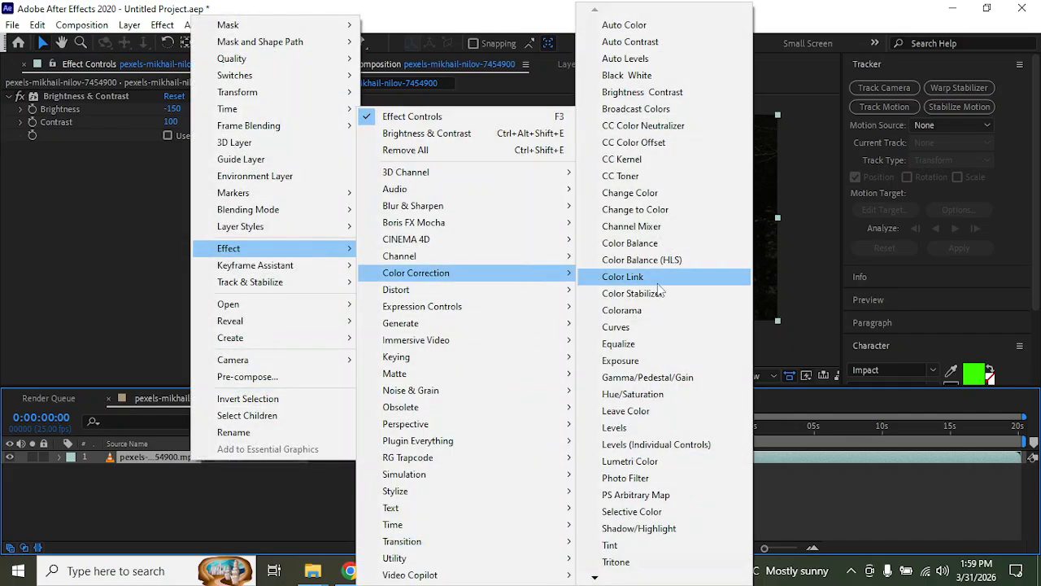
left_click(663, 461)
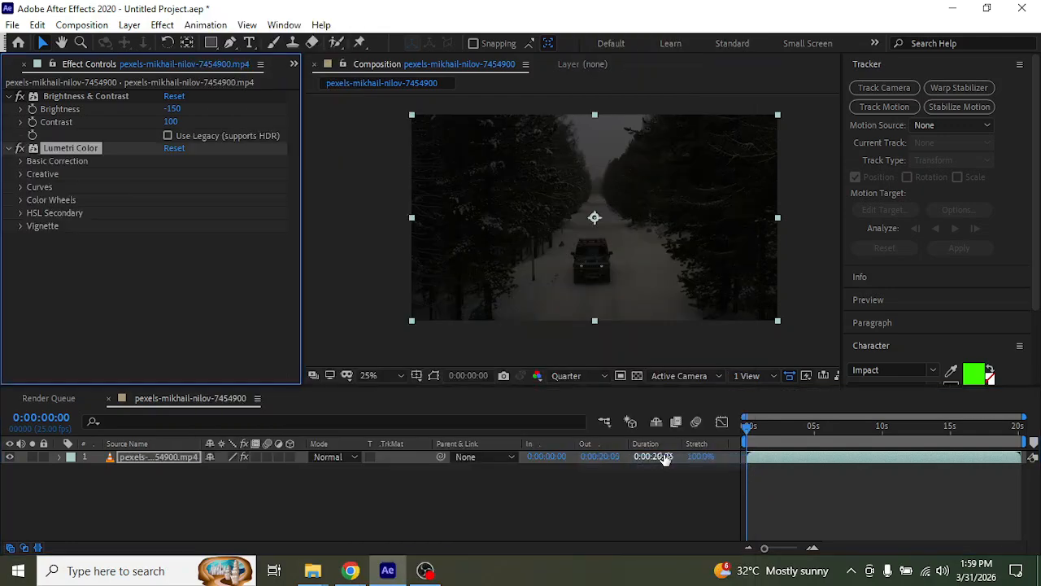
Step: Grade the car footage with the SL BLUE MOON look in Lumetri Color's Creative section, with Intensity set to 200
left_click(21, 174)
left_click(192, 178)
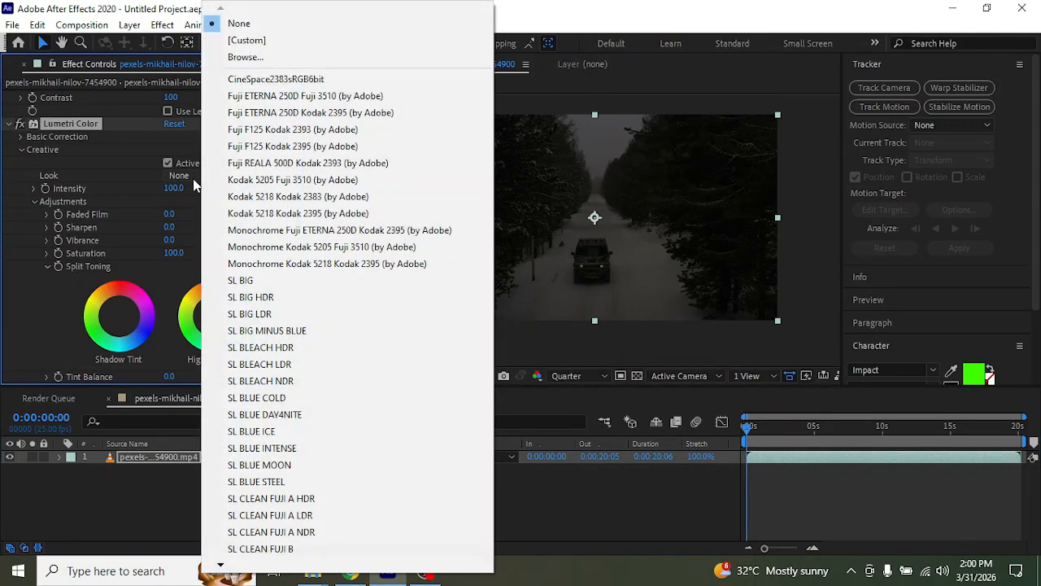
left_click(284, 465)
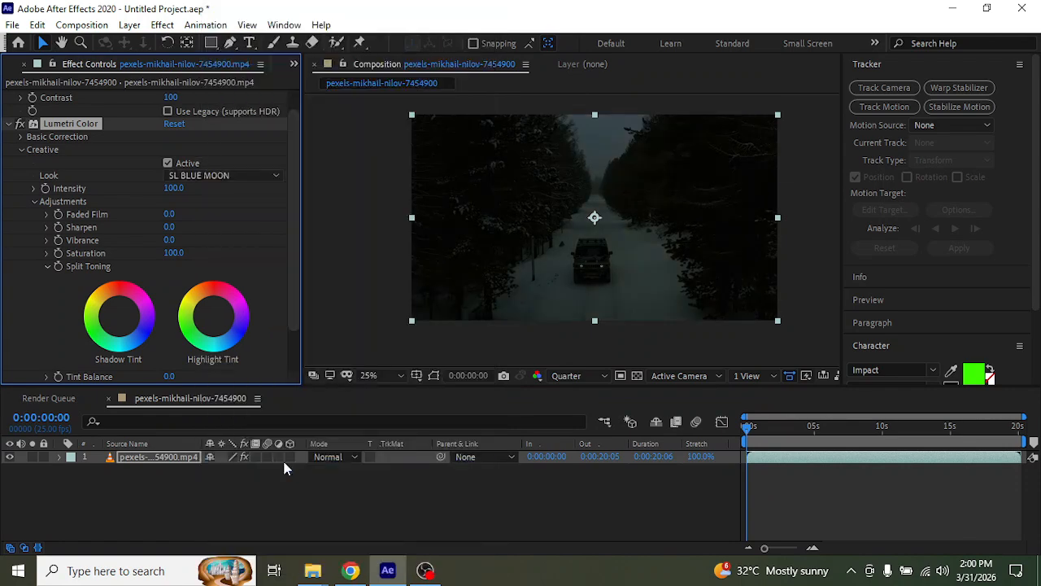
left_click_drag(173, 190, 298, 189)
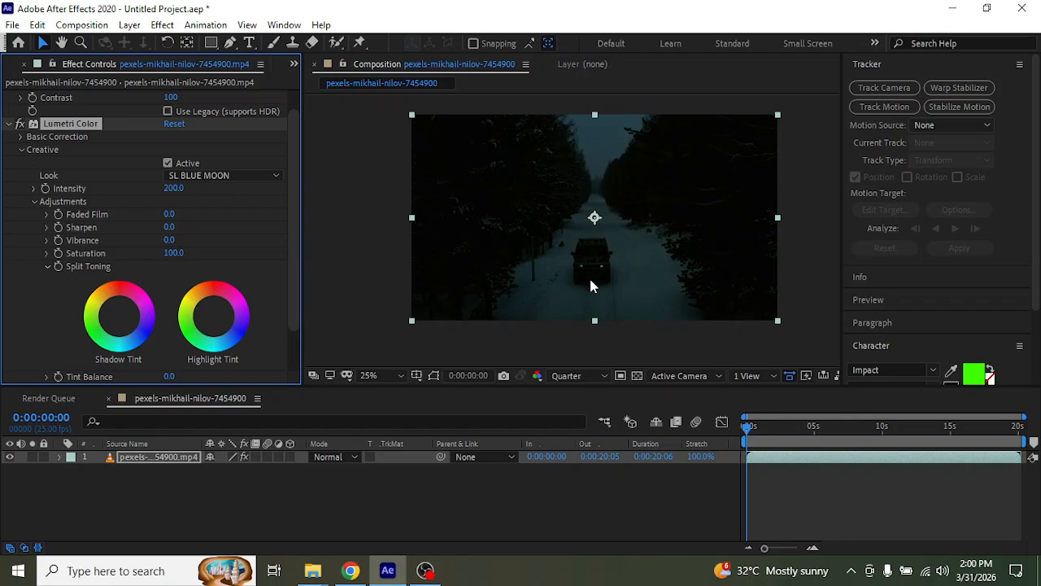
Step: Set the composition preview resolution to Full and examine the car's headlights up close
scroll(589, 275, "up", 2)
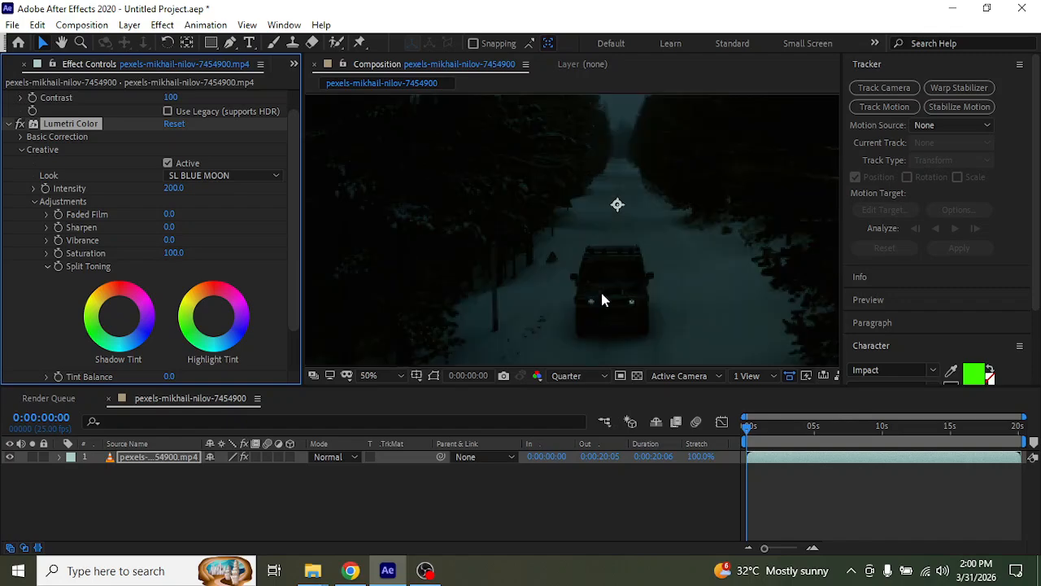
left_click(580, 380)
left_click(579, 409)
scroll(625, 299, "up", 2)
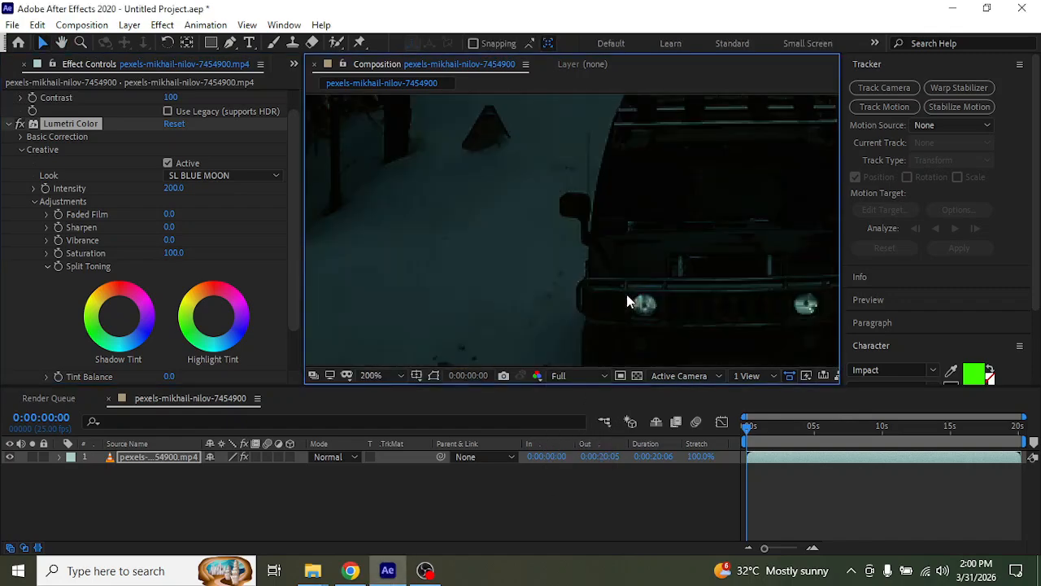
scroll(651, 301, "down", 2)
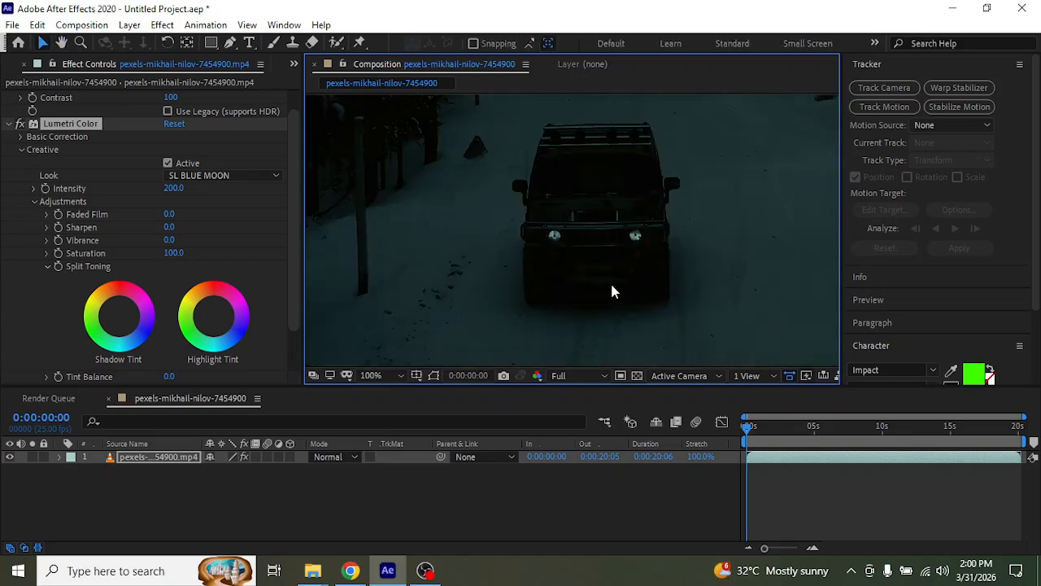
scroll(85, 210, "up", 1)
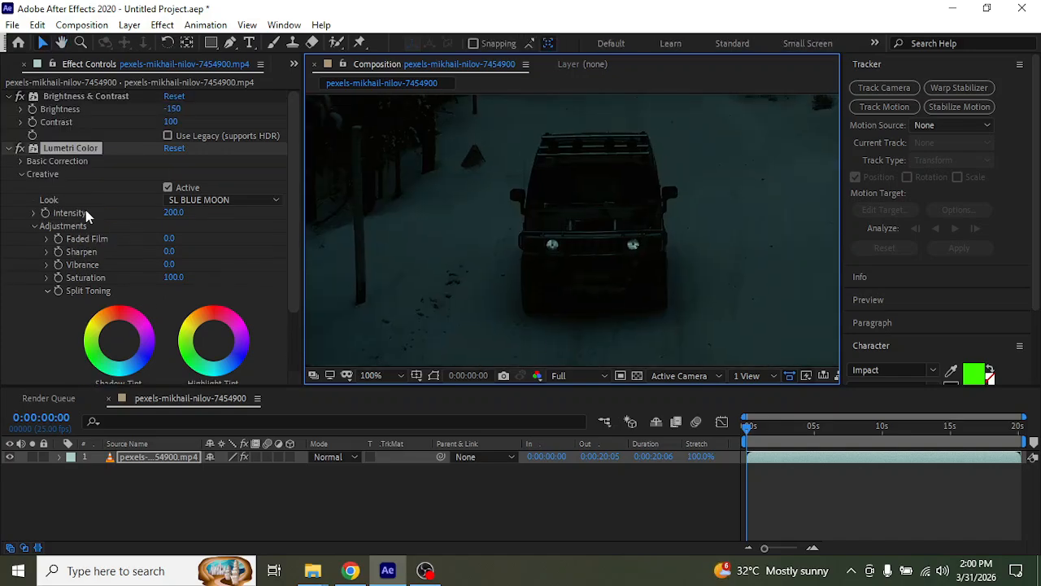
Step: Disable the Lumetri Color and Brightness & Contrast effects on the car footage
left_click(20, 148)
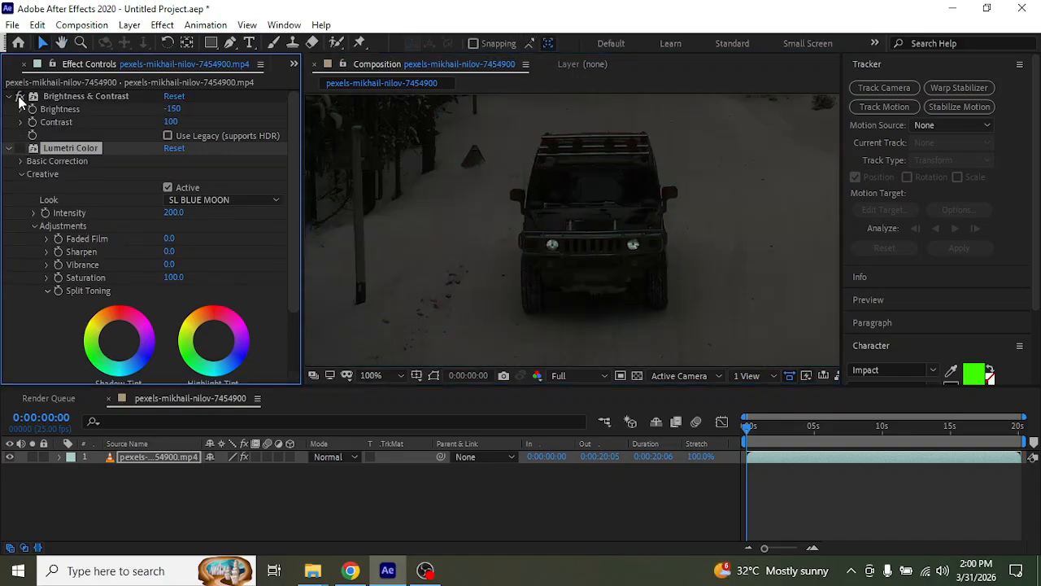
left_click(20, 96)
scroll(505, 237, "down", 1)
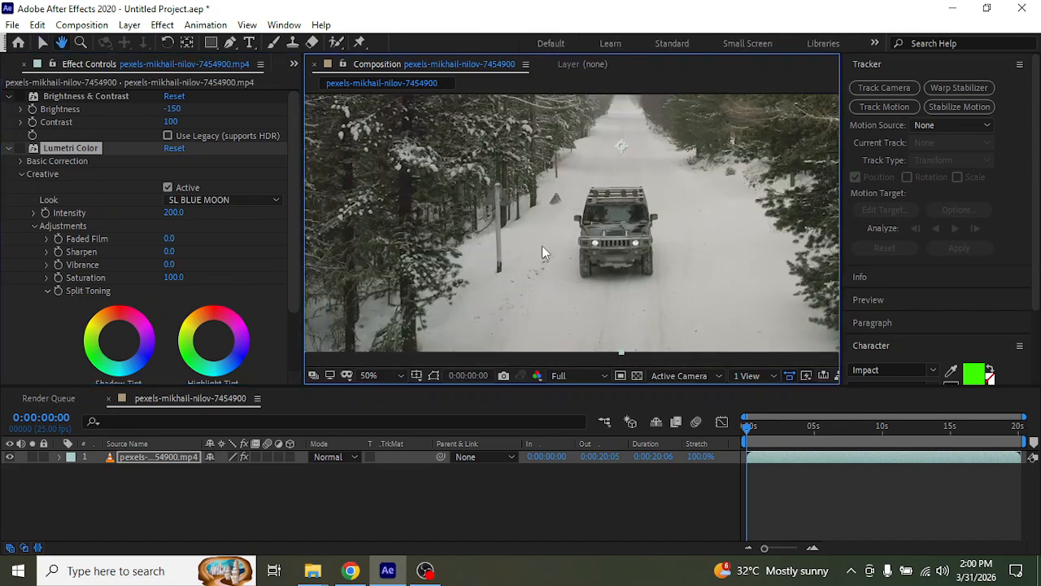
Step: Start Track Motion on the car footage layer and place Track Point 1 over the headlight on the image's left side
left_click(158, 461)
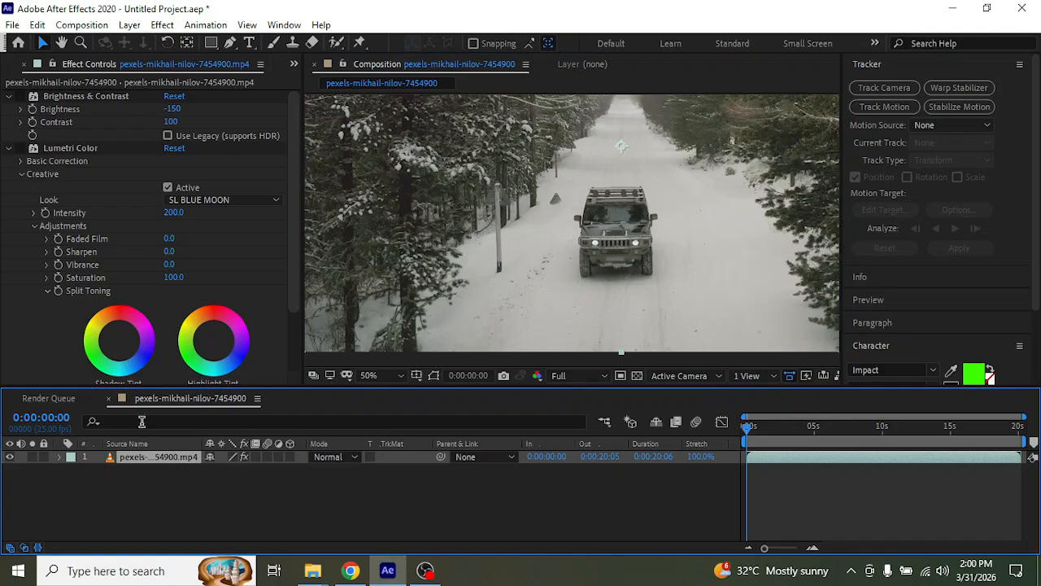
left_click(890, 111)
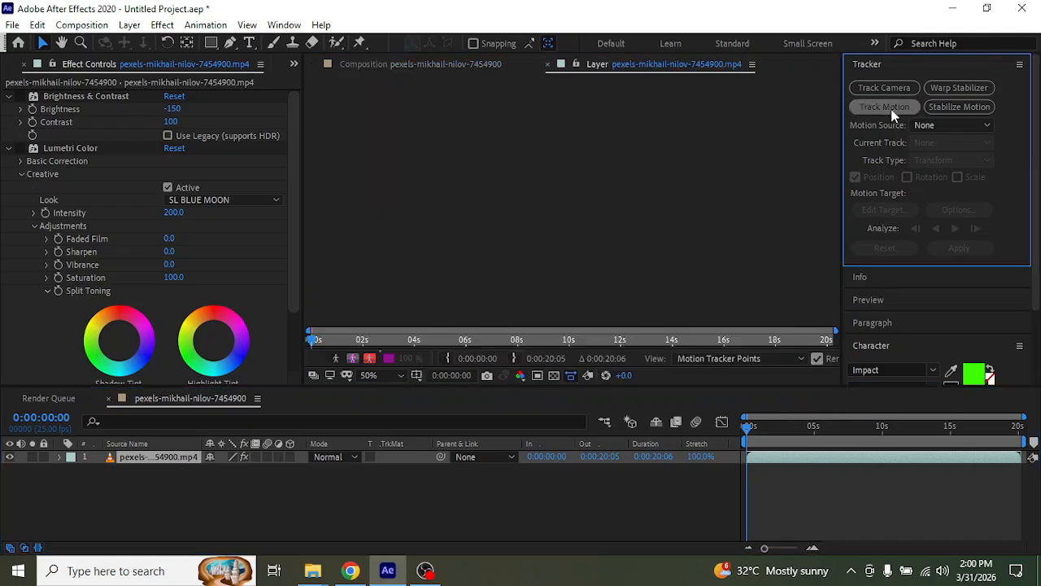
scroll(639, 139, "up", 2)
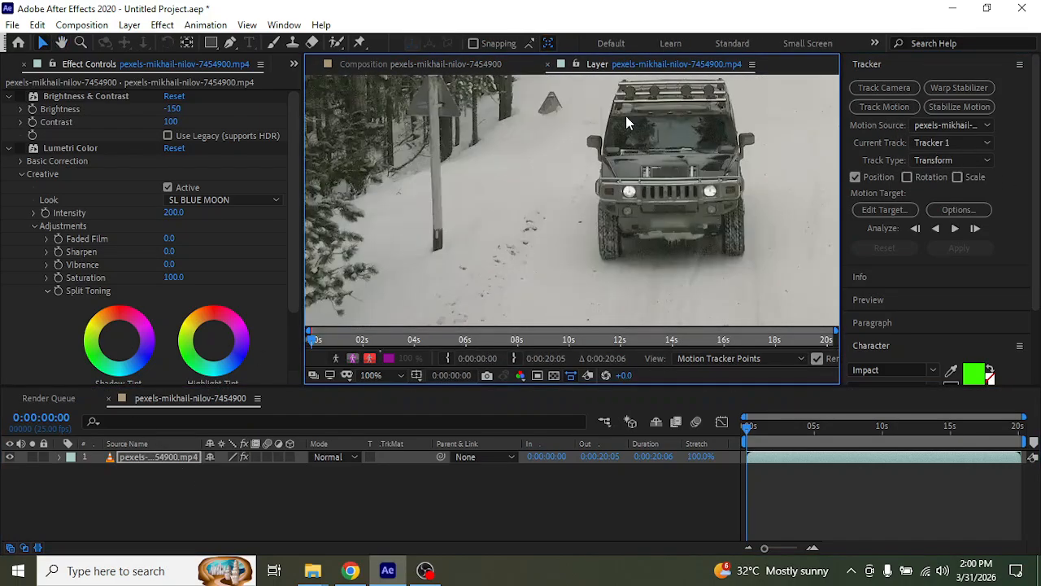
left_click_drag(674, 107, 624, 303)
scroll(605, 191, "up", 6)
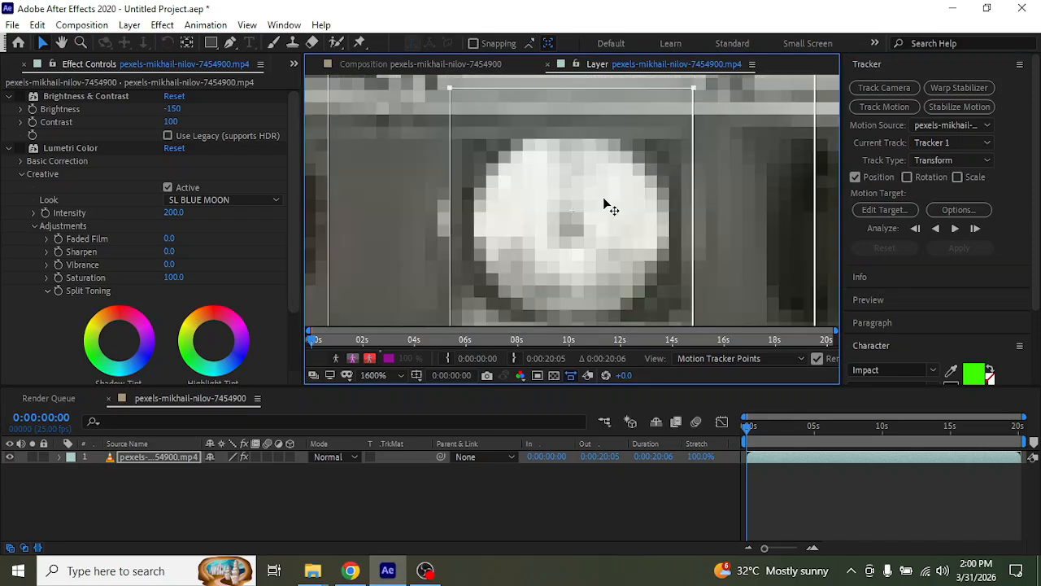
scroll(614, 234, "down", 1)
scroll(616, 236, "down", 2)
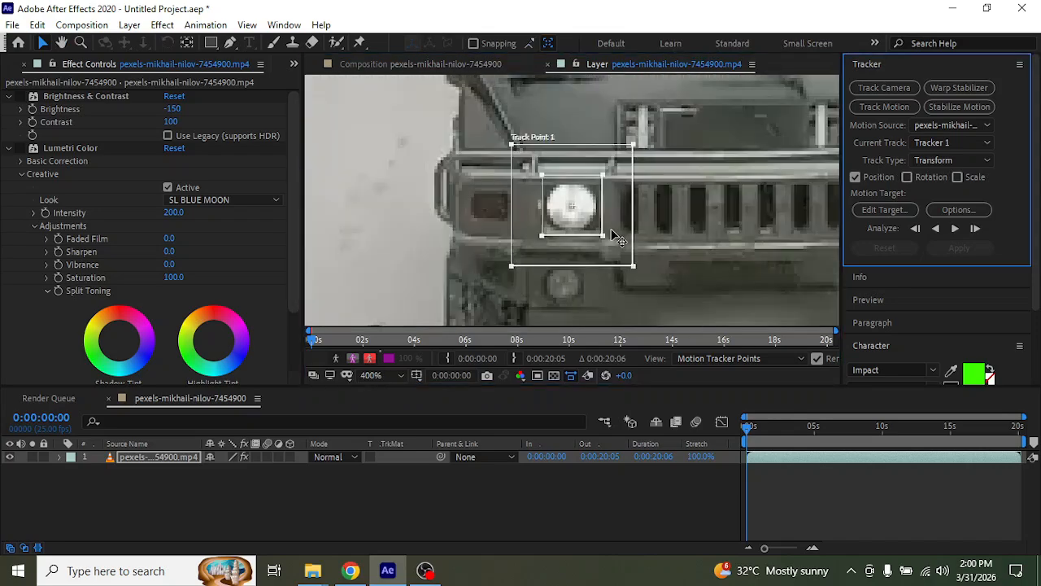
key("v")
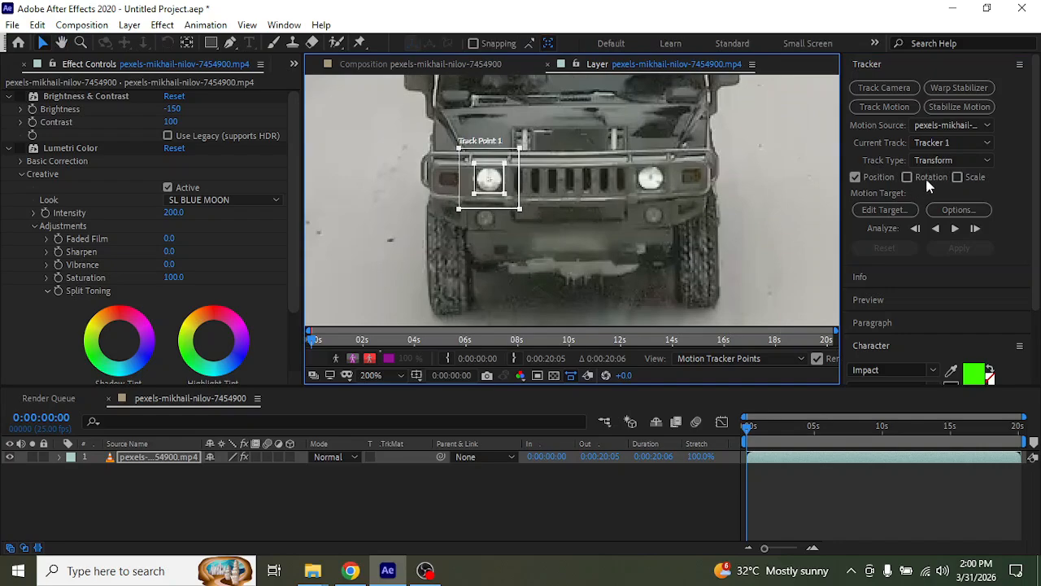
Step: Enable Rotation tracking and place Track Point 2 over the car's other headlight
left_click(907, 176)
scroll(691, 207, "up", 2)
key("h")
left_click_drag(741, 239, 375, 174)
key("v")
left_click_drag(660, 223, 665, 178)
scroll(545, 236, "down", 6)
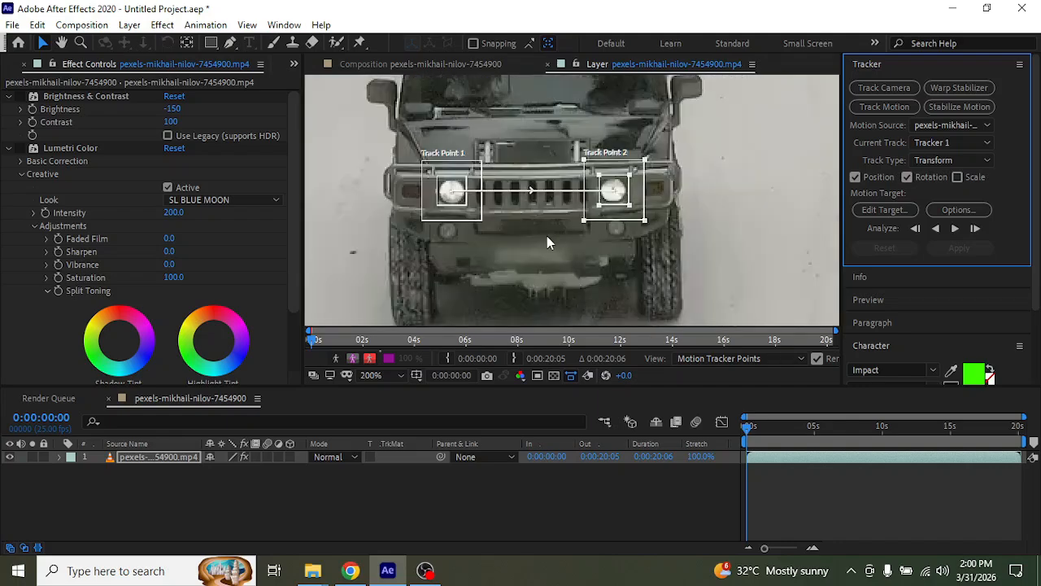
scroll(541, 238, "up", 1)
scroll(561, 262, "down", 1)
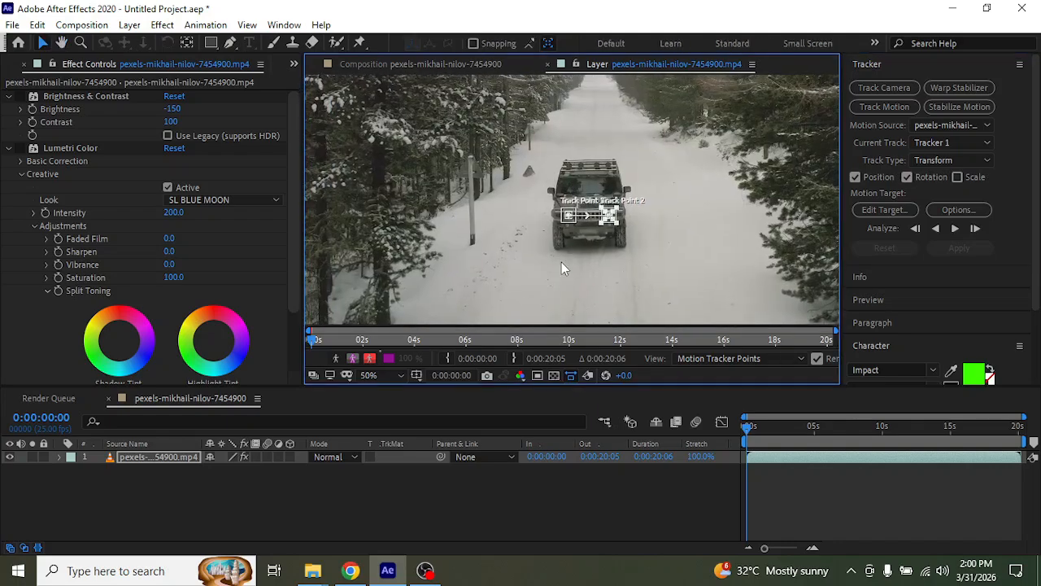
Step: Analyze the headlight tracks forward until 0:00:03:10, check the tracked paths, and return to the first frame
left_click(955, 231)
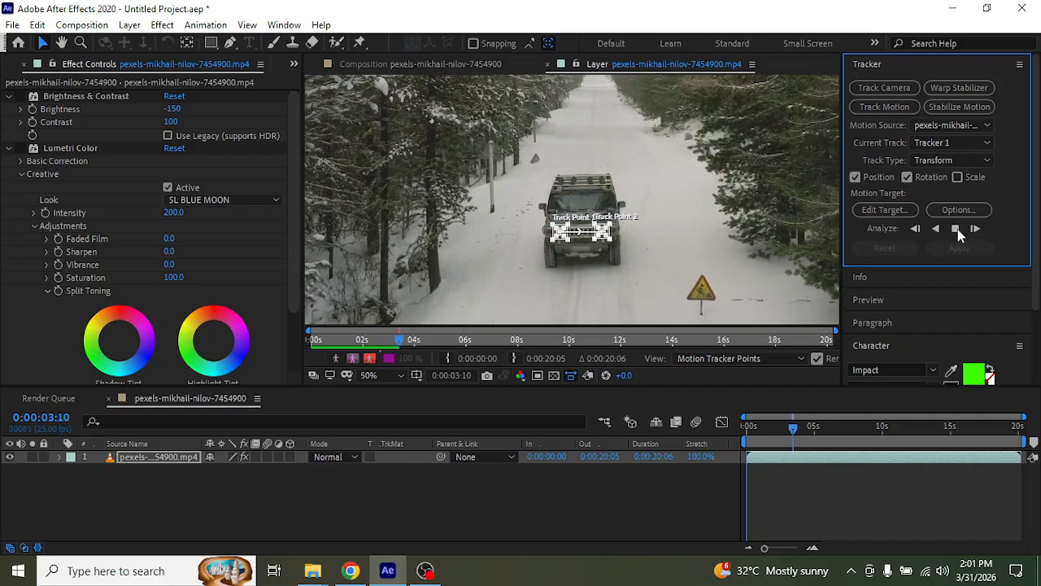
left_click(957, 227)
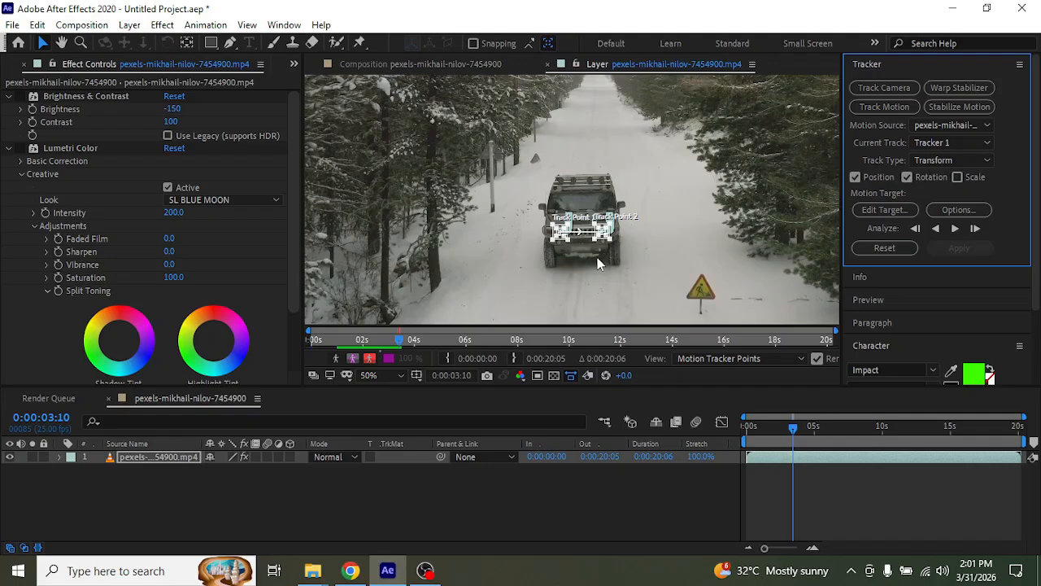
left_click_drag(597, 257, 597, 264)
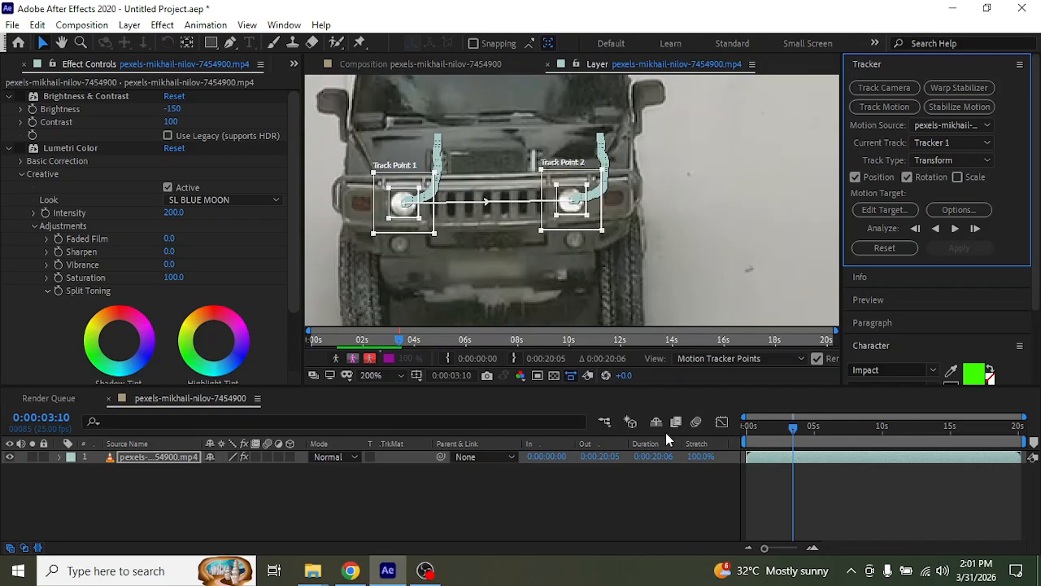
left_click(665, 431)
key("Home")
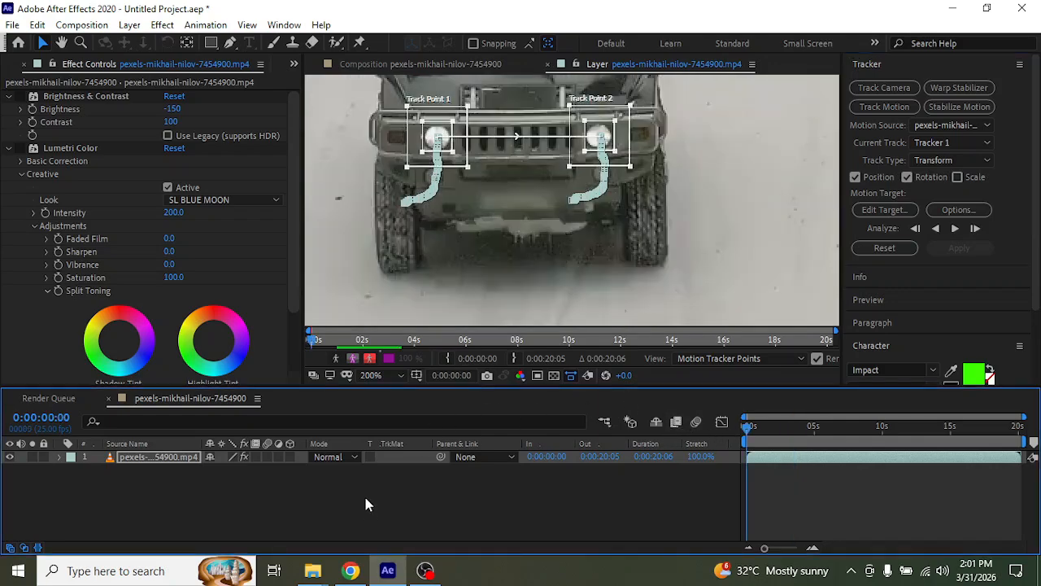
key("h")
left_click_drag(592, 186, 641, 217)
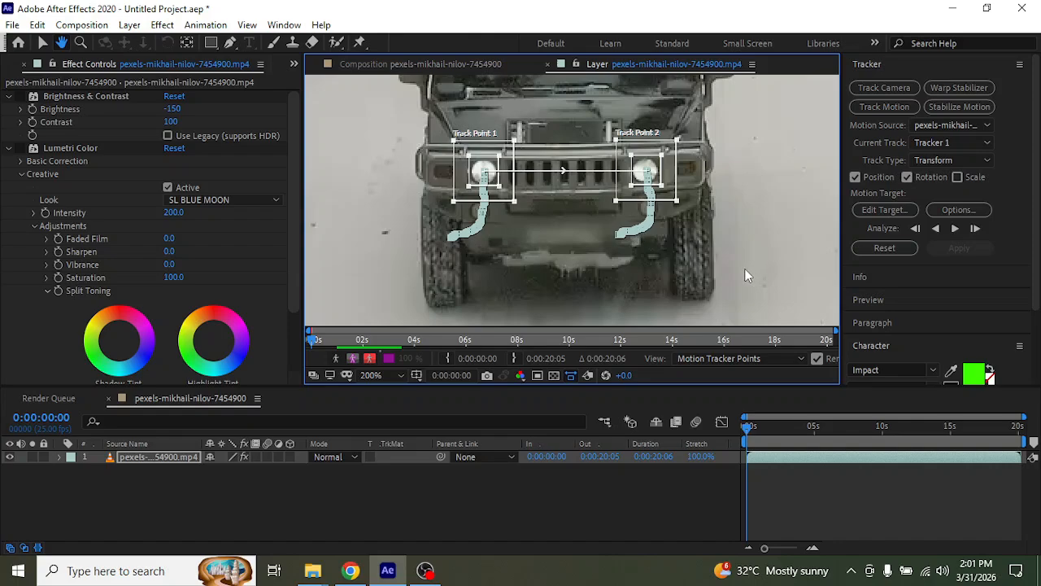
key("v")
Step: Create a pale yellow 1920 × 1080 px solid layer above the car footage
left_click(277, 500)
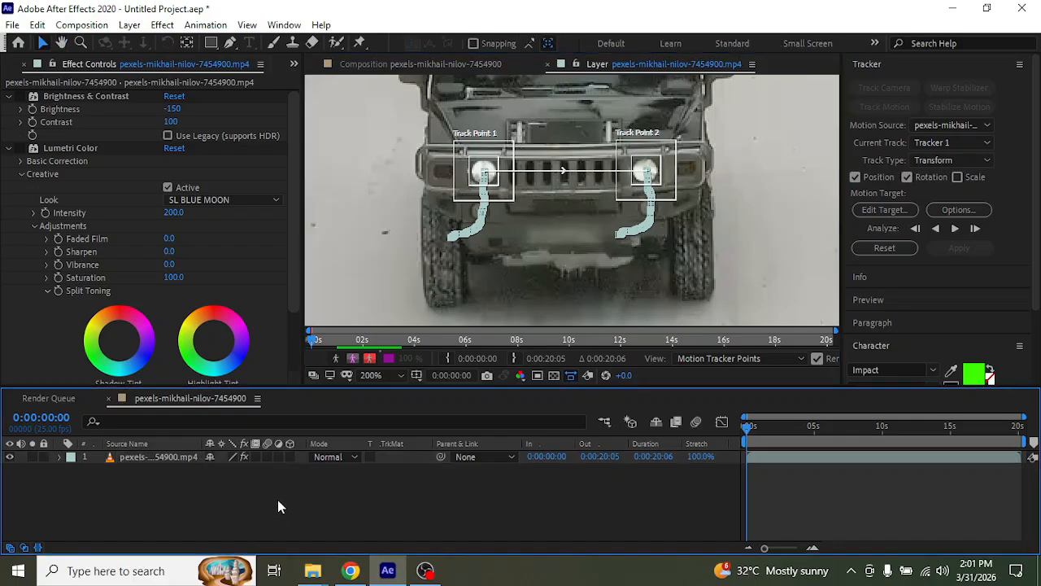
right_click(277, 499)
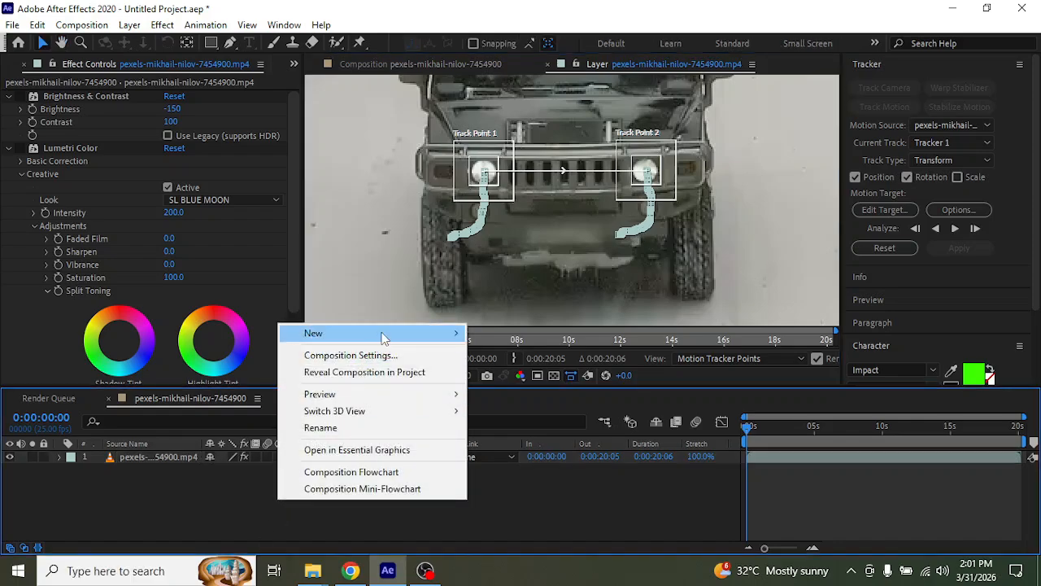
mouse_move(452, 341)
left_click(502, 372)
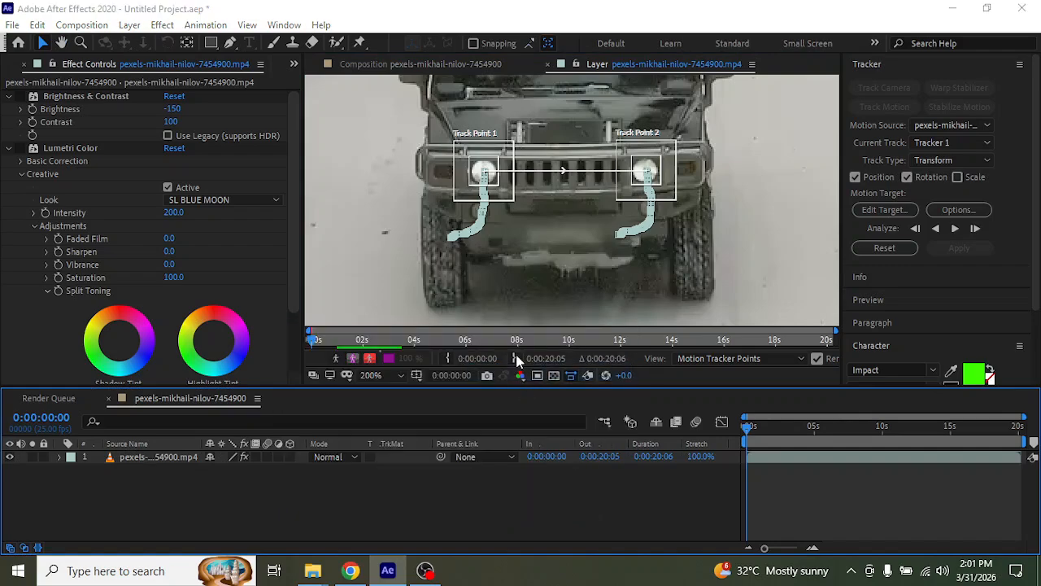
left_click(252, 361)
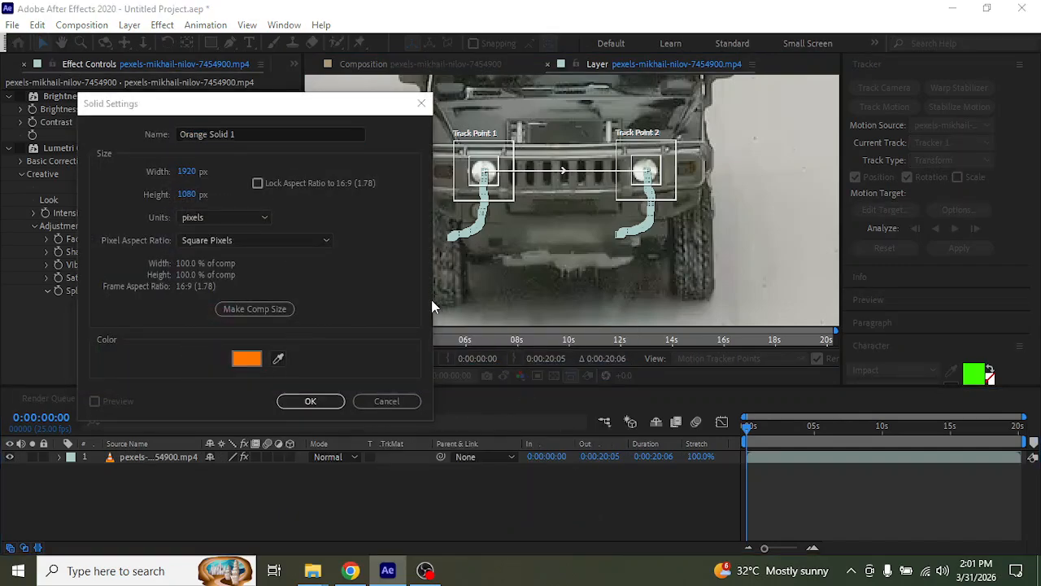
left_click_drag(316, 363, 313, 370)
mouse_move(252, 226)
left_mouse_down()
mouse_move(198, 166)
mouse_move(172, 158)
left_mouse_up()
left_click(458, 217)
left_click(316, 400)
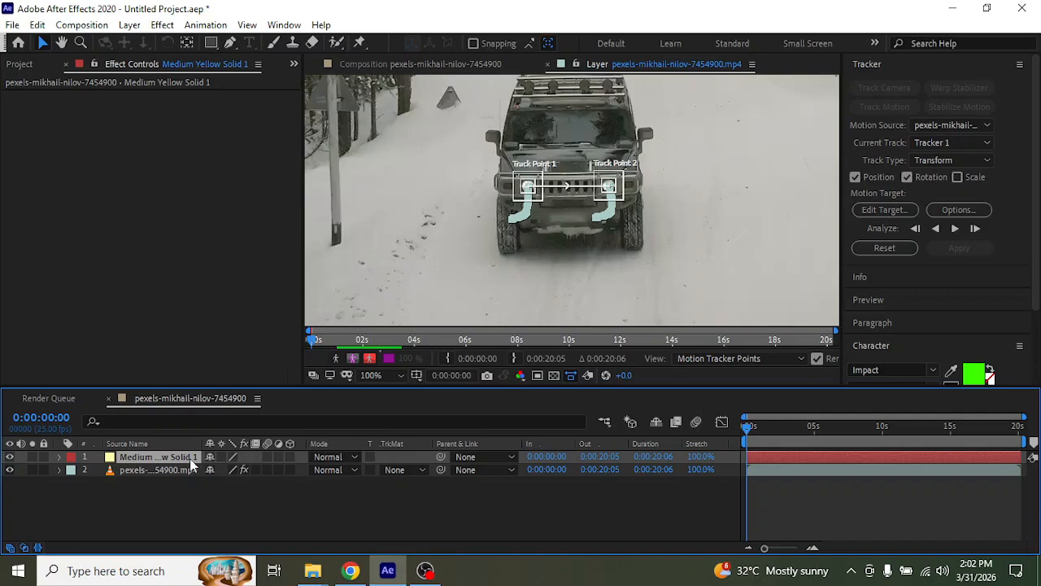
Step: Set the yellow solid as the tracker's motion target and apply the headlight tracking in X and Y
left_click(173, 475)
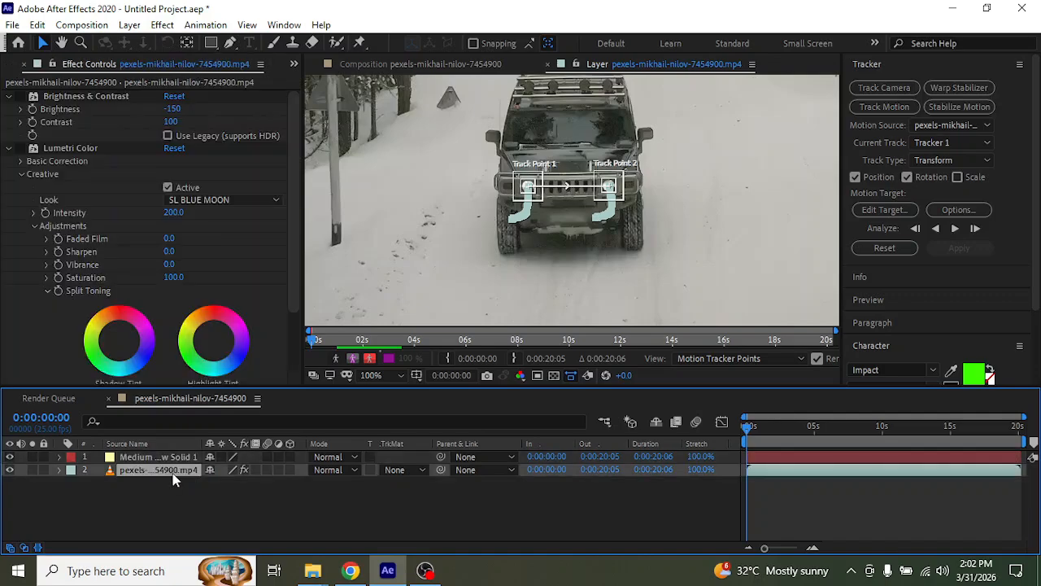
left_click(895, 211)
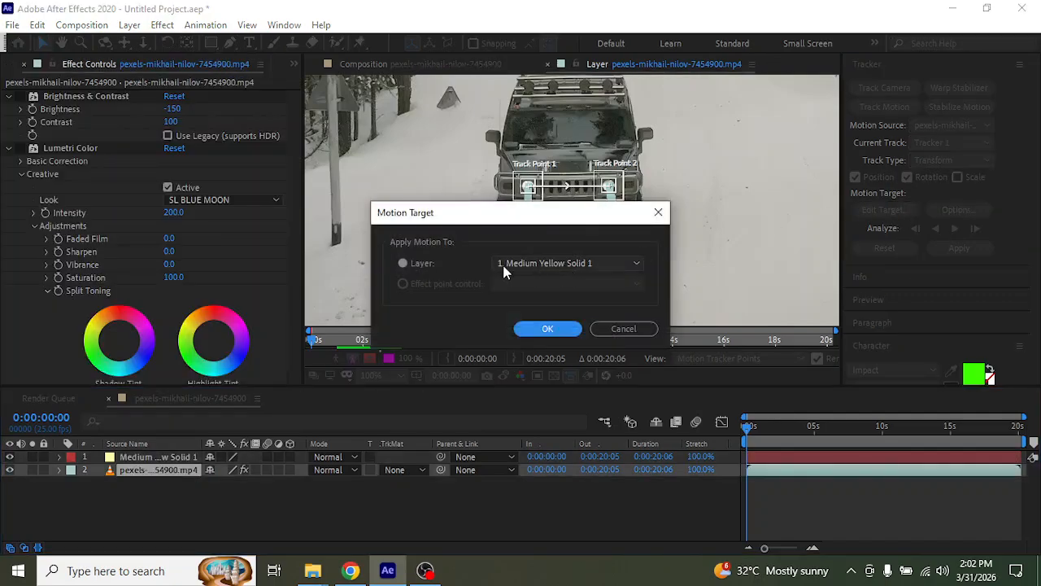
left_click(547, 329)
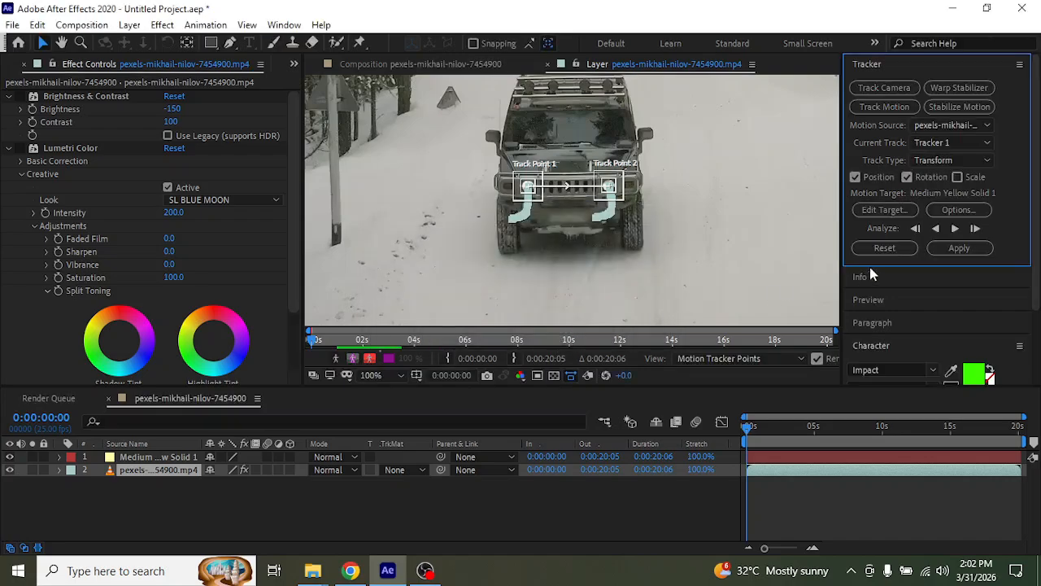
left_click(984, 244)
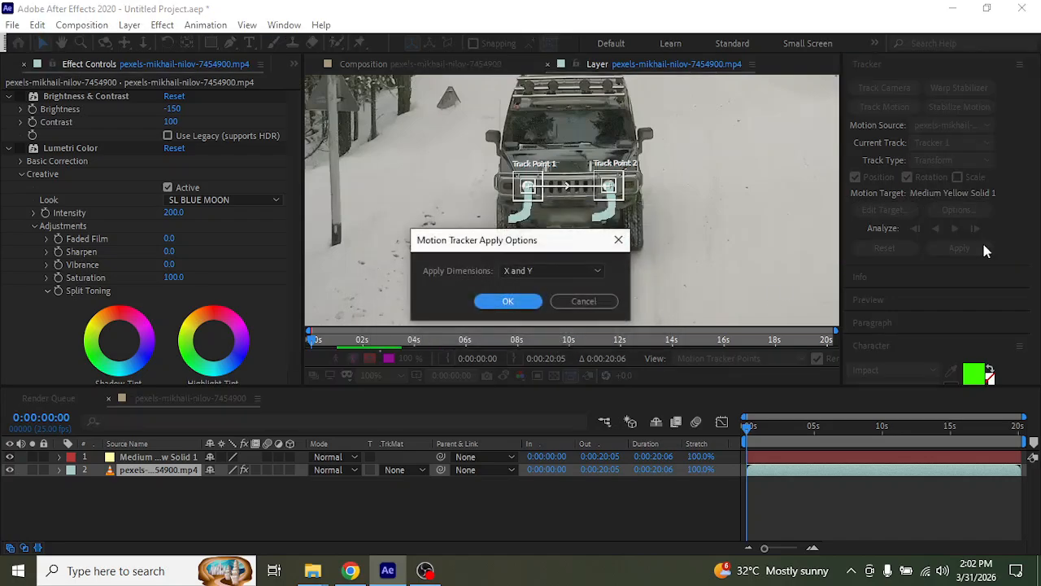
left_click(507, 301)
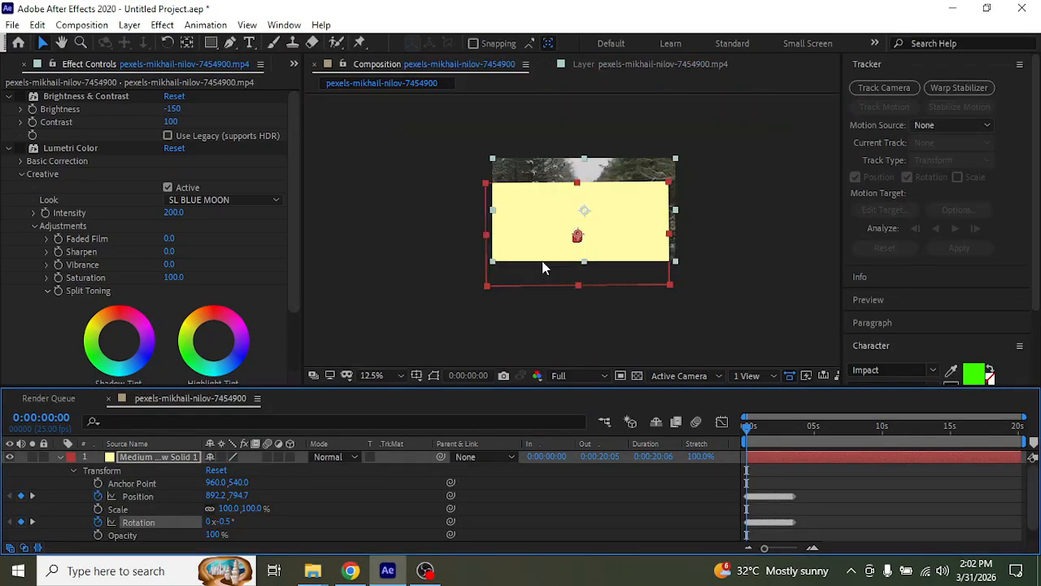
Step: Scrub the tracked solid's motion, collapse its properties, and hide the yellow solid while keeping the car footage visible
mouse_move(750, 432)
left_mouse_down()
mouse_move(786, 433)
mouse_move(734, 440)
left_mouse_up()
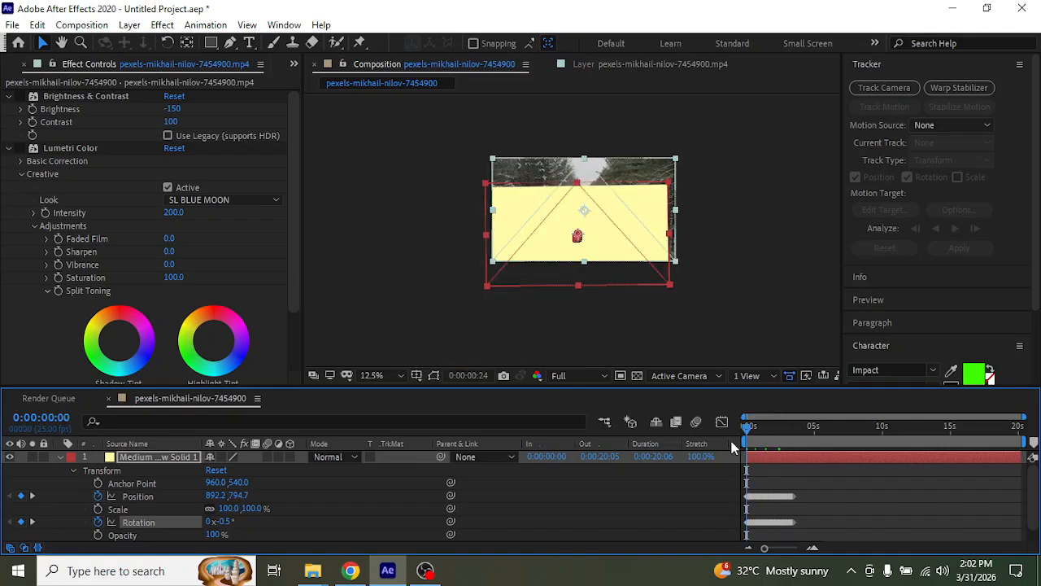
left_click(10, 458)
left_click(60, 457)
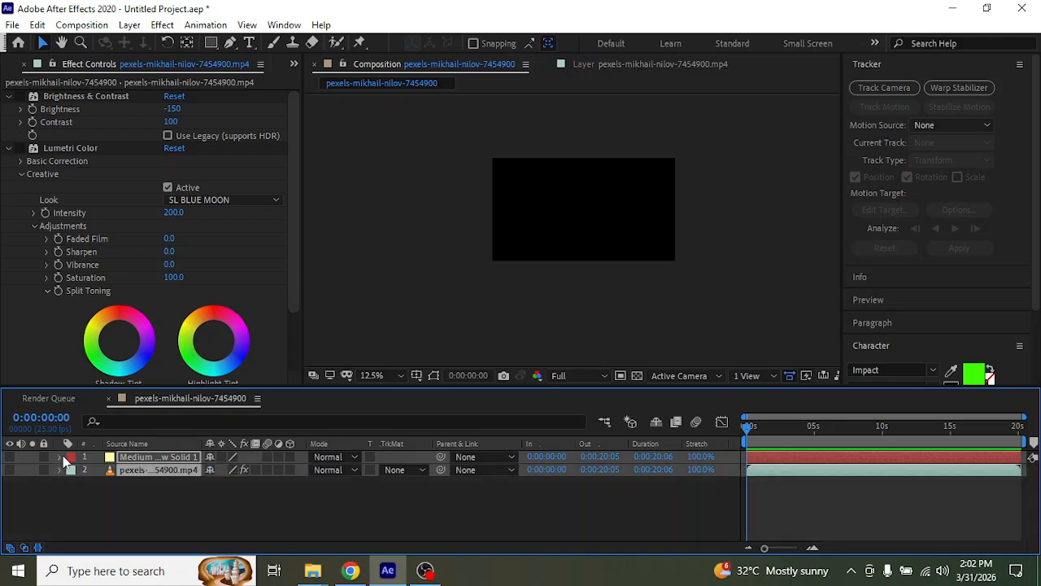
left_click(74, 515)
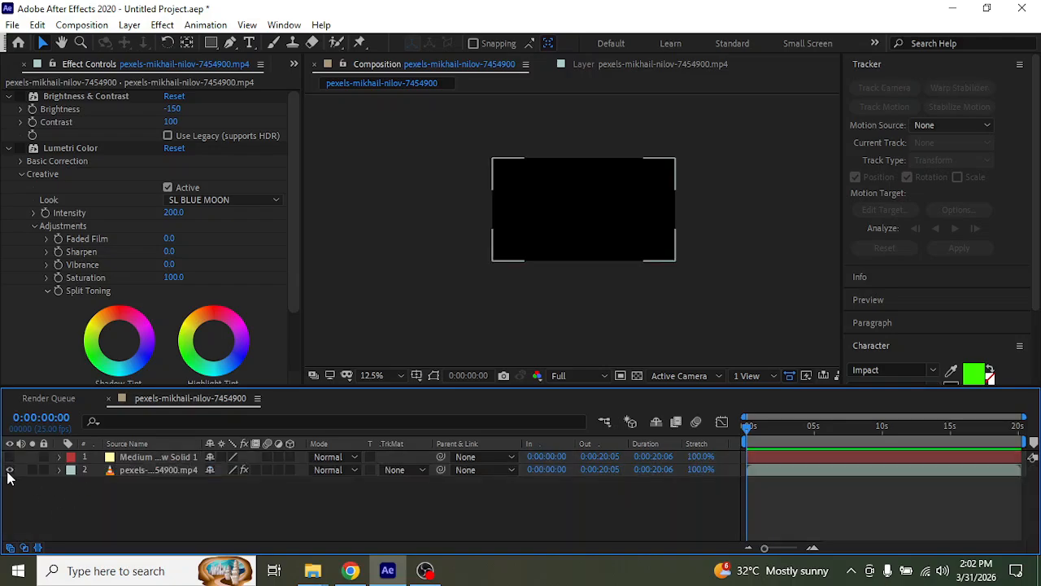
Step: Show the car footage and draw an elliptical mask around each of the car's two headlights on the yellow solid
left_click(9, 470)
scroll(582, 275, "up", 1)
scroll(581, 270, "up", 8)
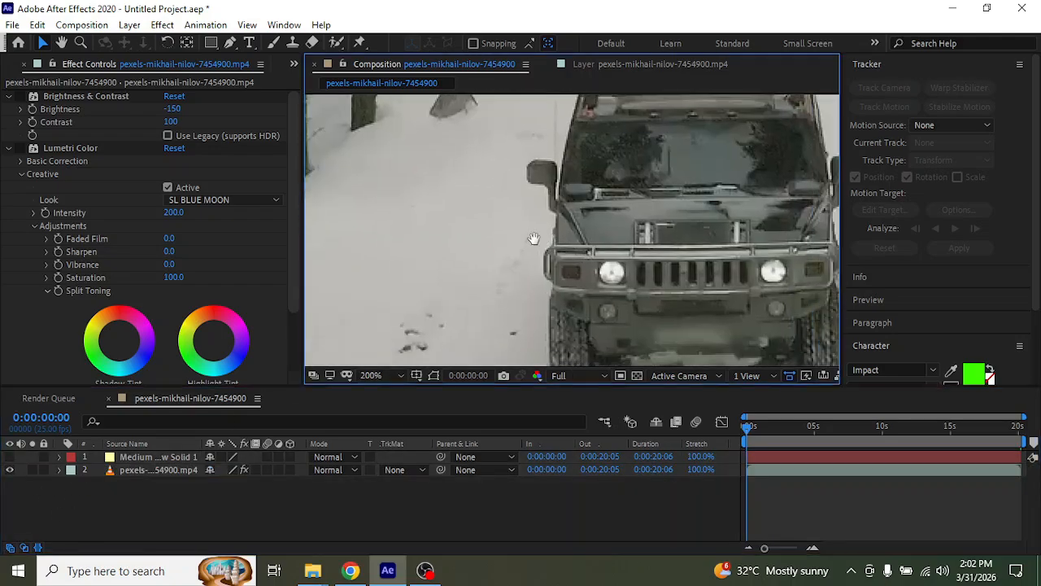
scroll(542, 273, "down", 2)
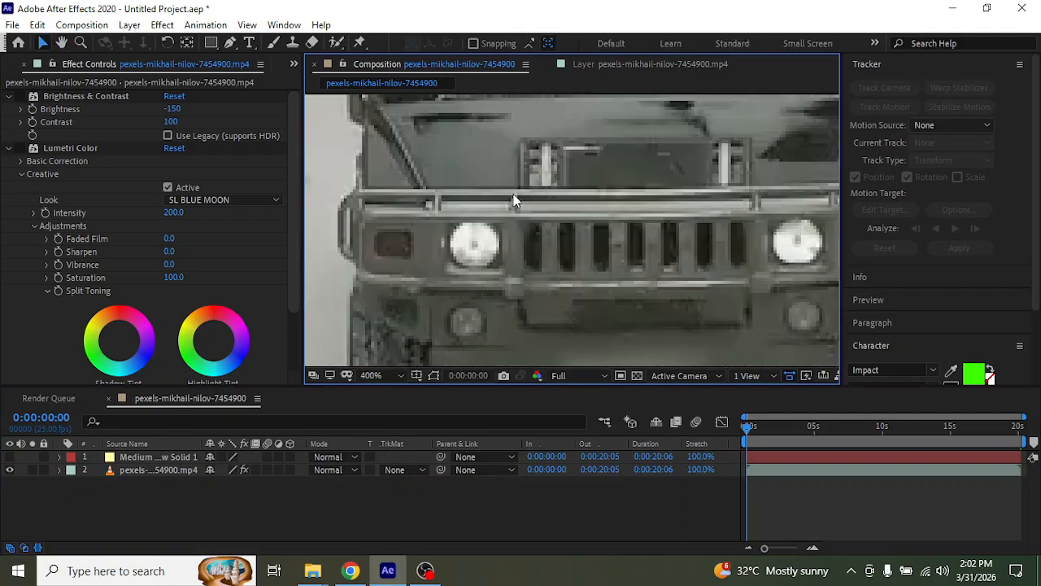
left_click(159, 457)
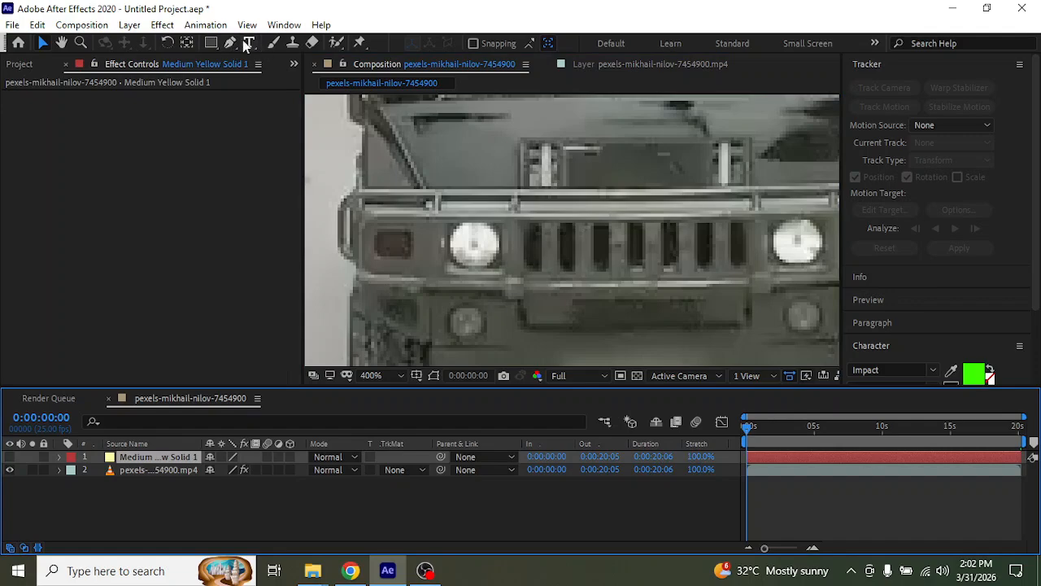
left_click_drag(210, 42, 264, 74)
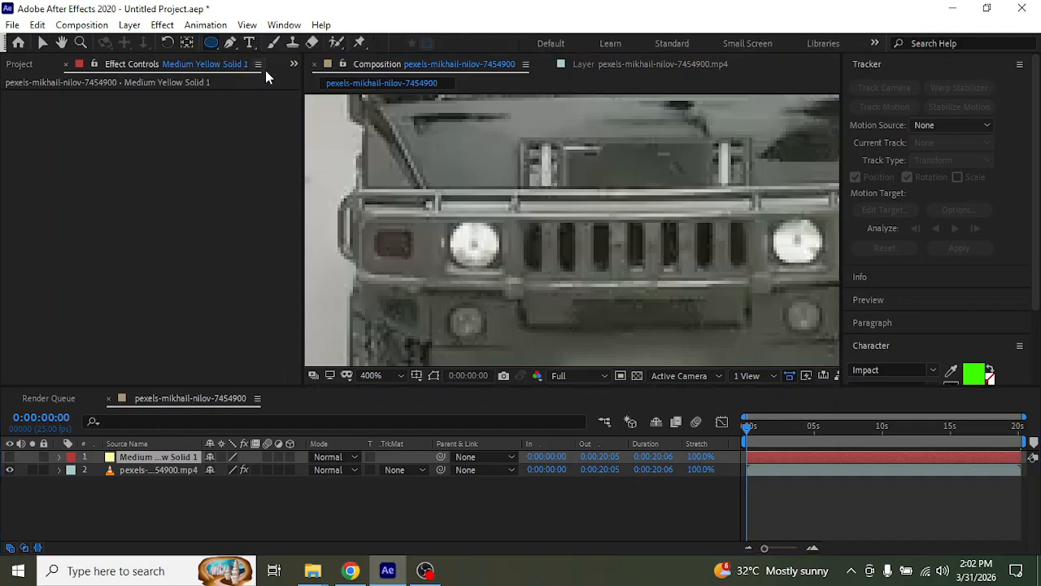
left_click_drag(449, 226, 501, 269)
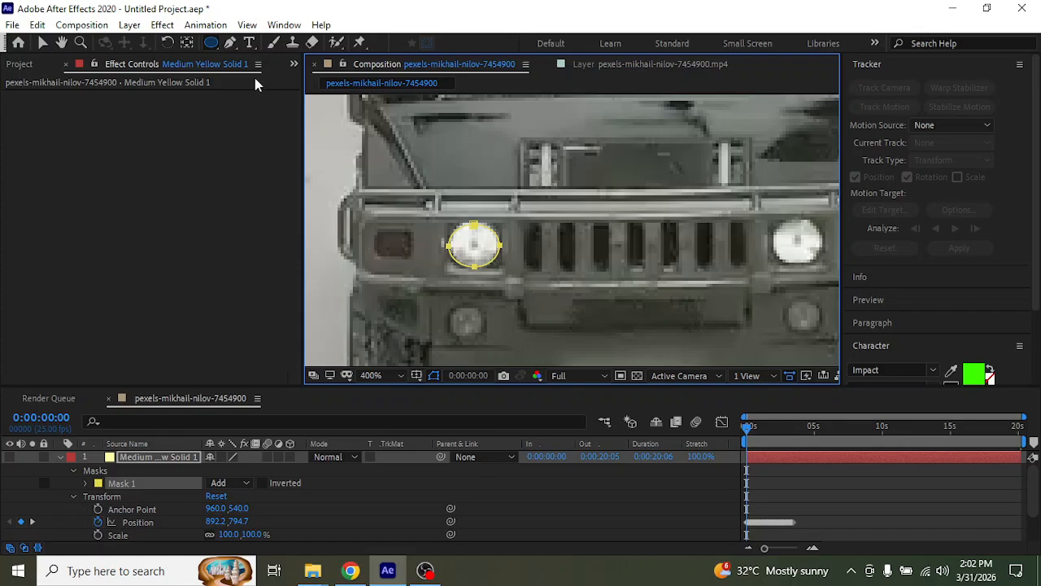
left_click_drag(770, 220, 823, 269)
scroll(451, 224, "down", 2)
left_click_drag(622, 237, 474, 391)
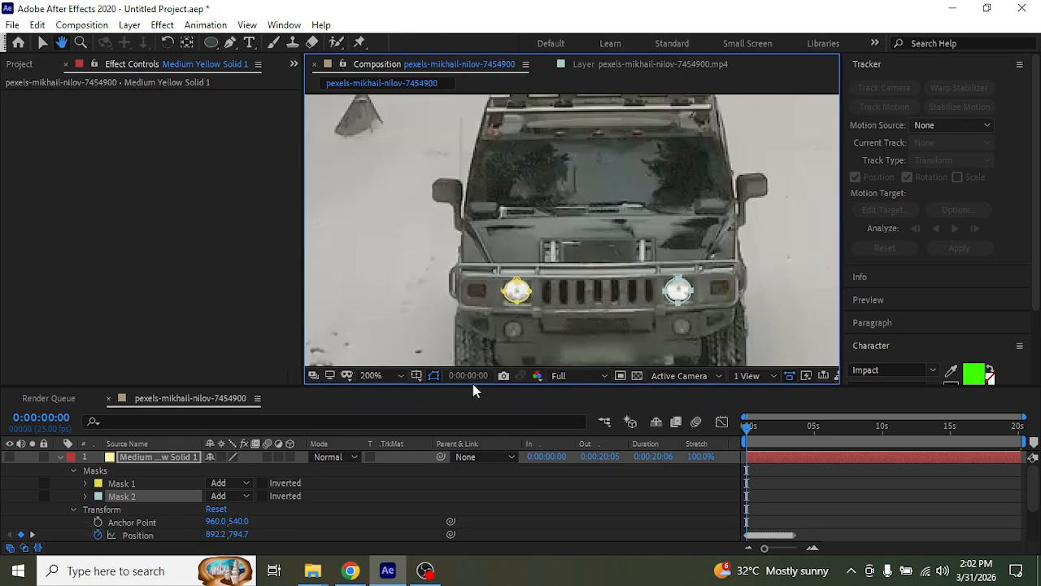
Step: Show the masked yellow solid, collapse its properties, and enable Brightness & Contrast and Lumetri Color on the car footage
left_click(11, 462)
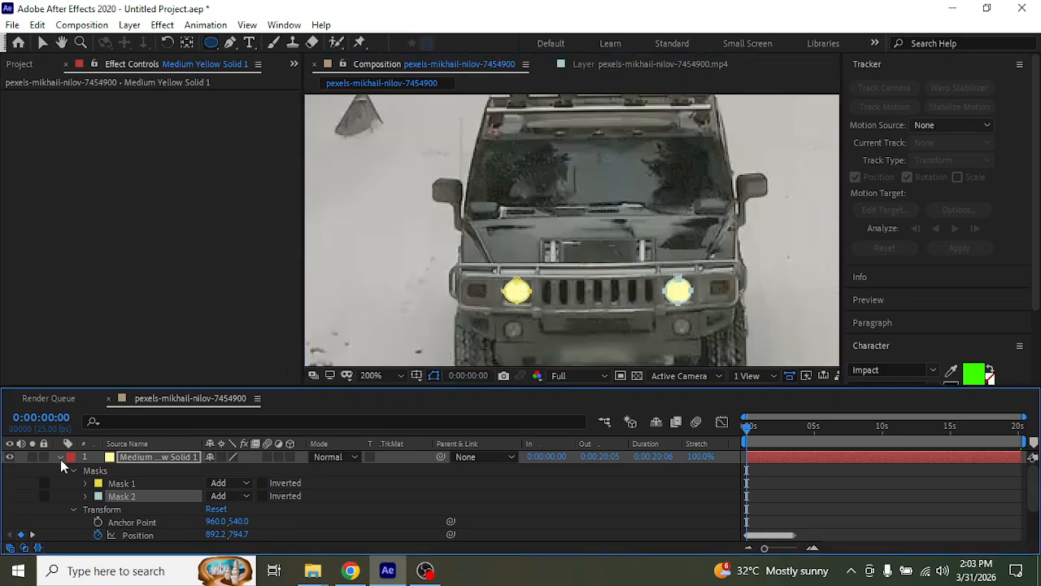
left_click(62, 458)
left_click(145, 469)
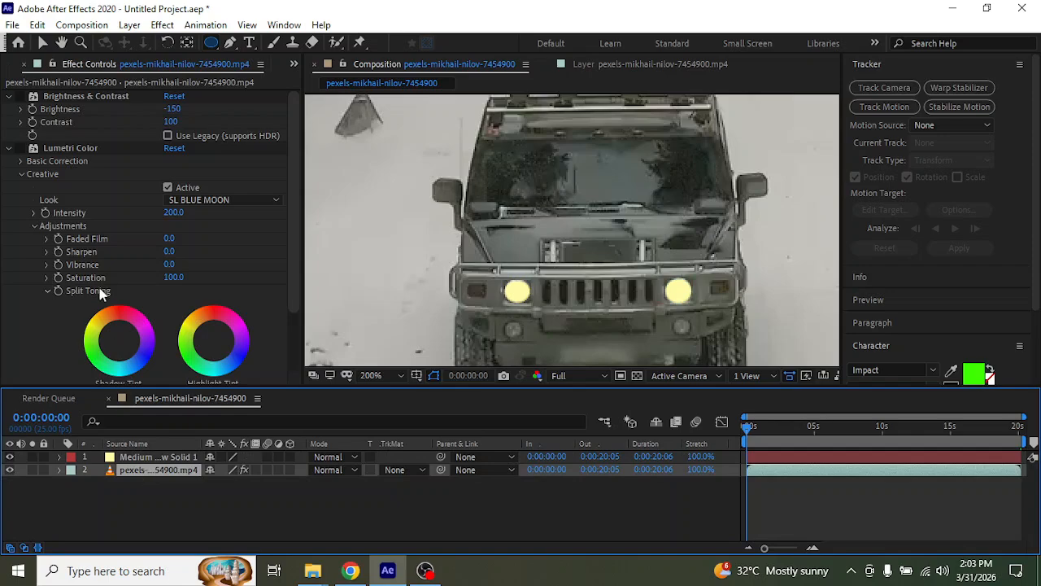
left_click(20, 148)
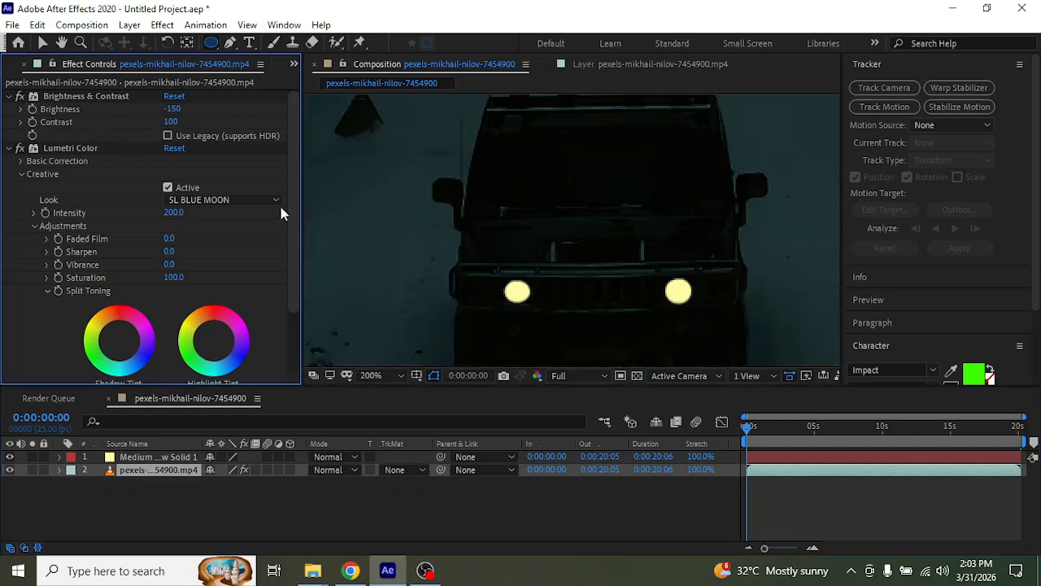
scroll(521, 228, "down", 1)
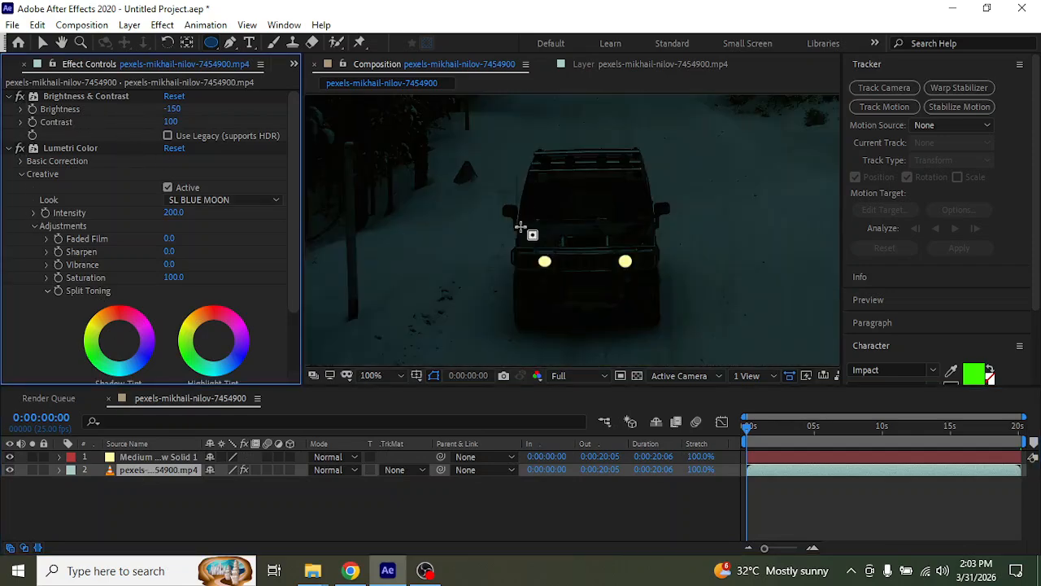
Step: Find the radial blur effects and apply CC Radial Fast Blur to the yellow solid
left_click(168, 457)
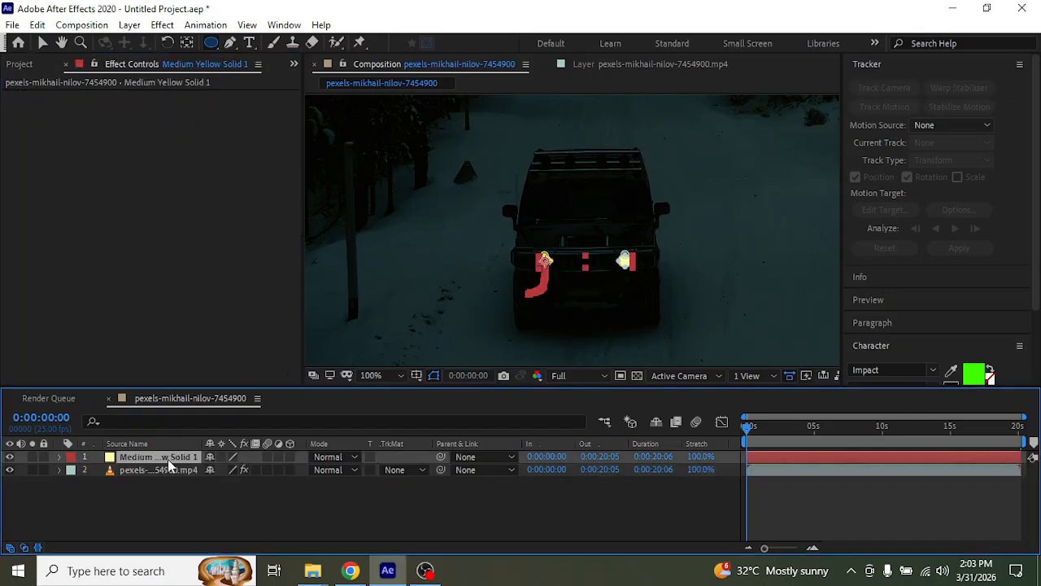
left_click(294, 65)
left_click(319, 81)
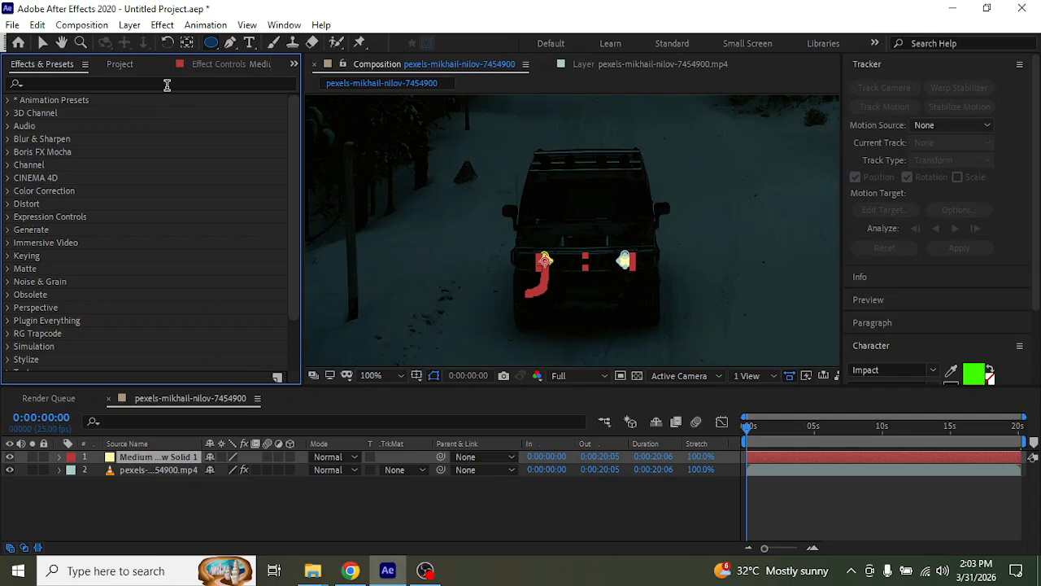
left_click(167, 84)
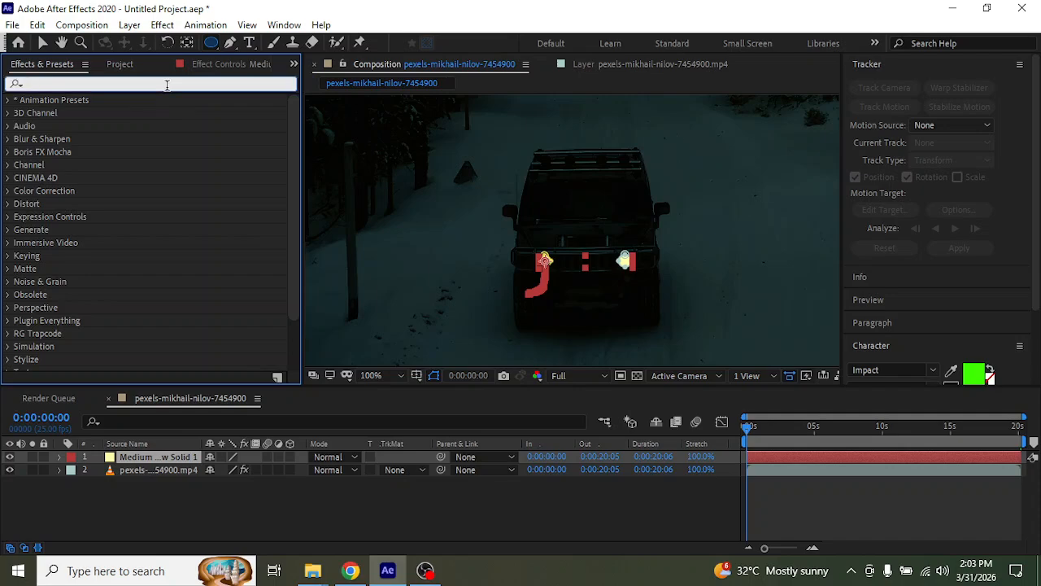
type("radial")
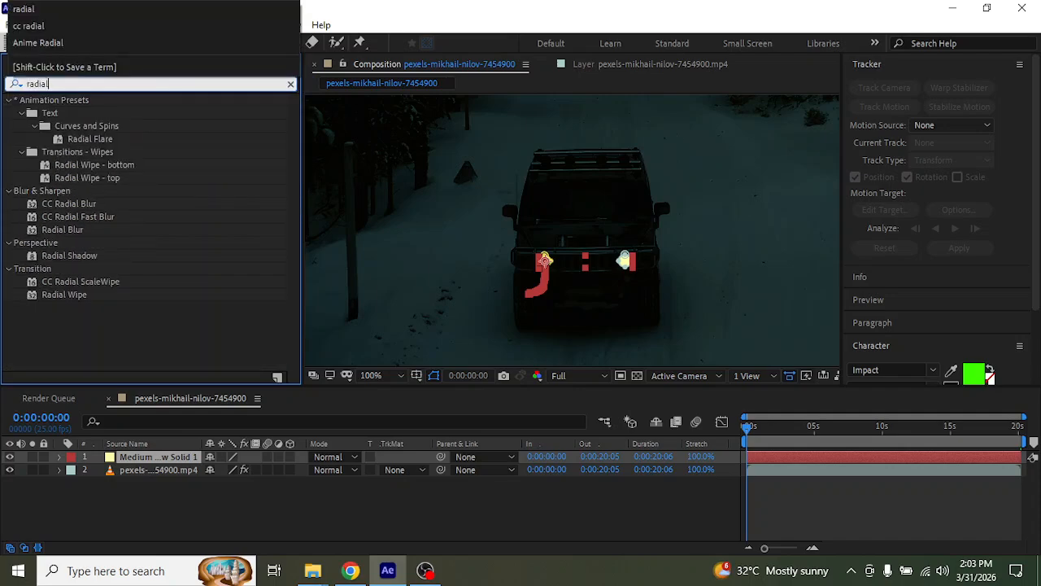
left_click_drag(65, 223, 193, 456)
key("v")
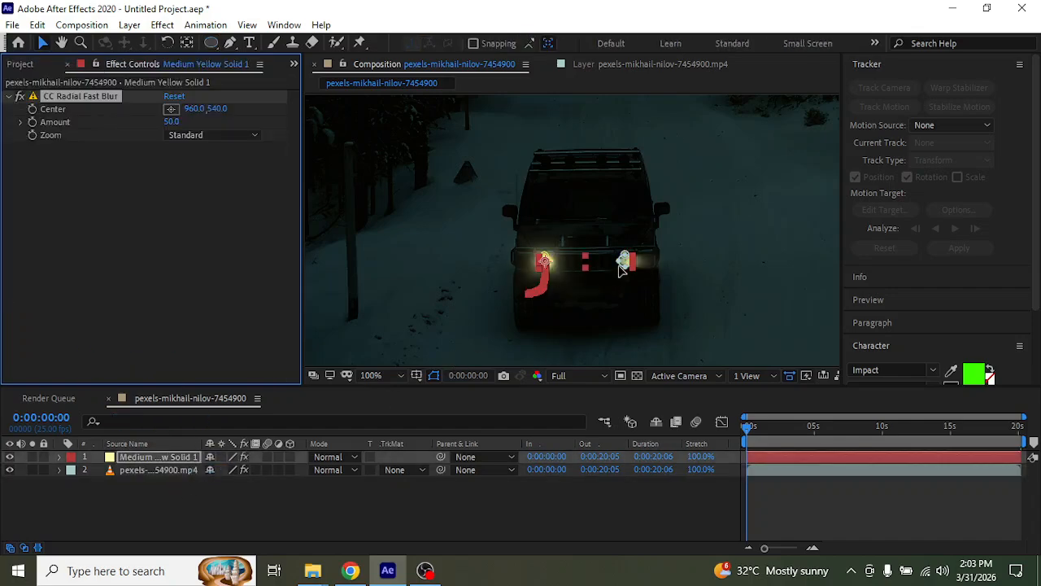
Step: Set the radial blur's amount to 62, centre to 1008, 478.1 and zoom to Brightest, then scrub the headlight beams
key("period")
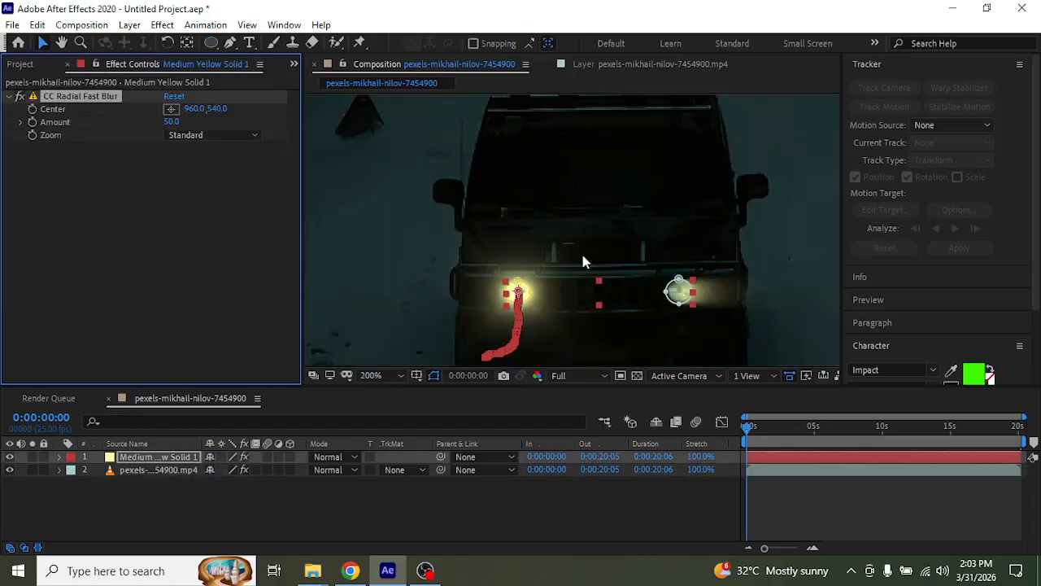
mouse_move(172, 122)
left_mouse_down()
mouse_move(266, 124)
mouse_move(242, 130)
mouse_move(209, 108)
mouse_move(274, 112)
mouse_move(237, 132)
left_mouse_up()
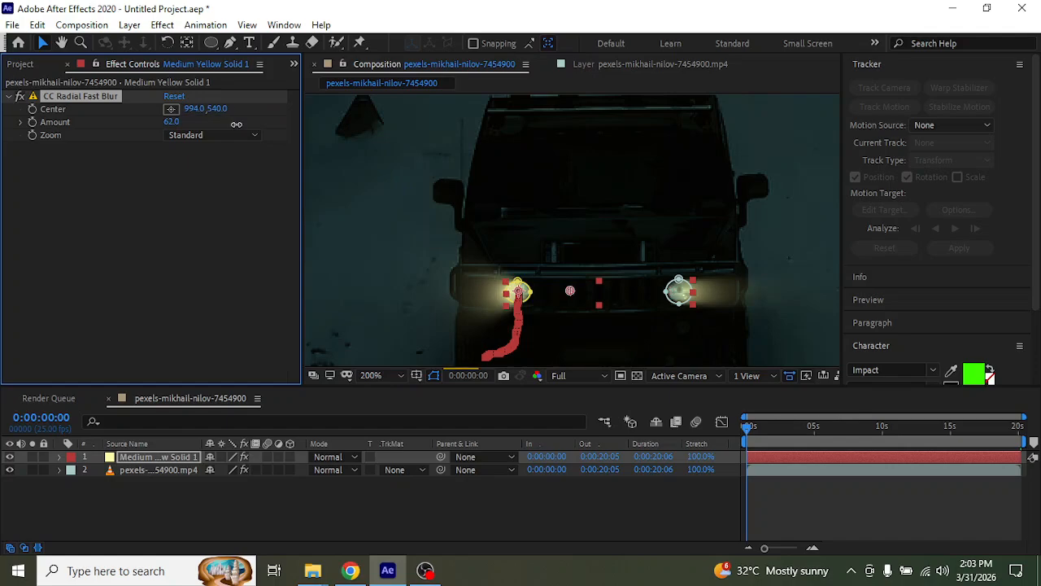
left_click_drag(570, 290, 595, 201)
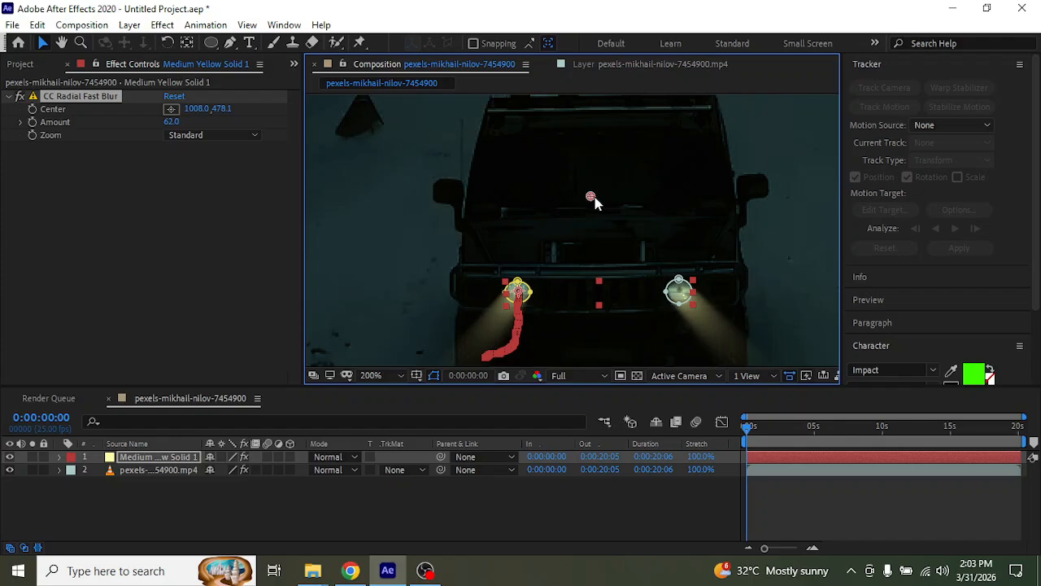
left_click(204, 135)
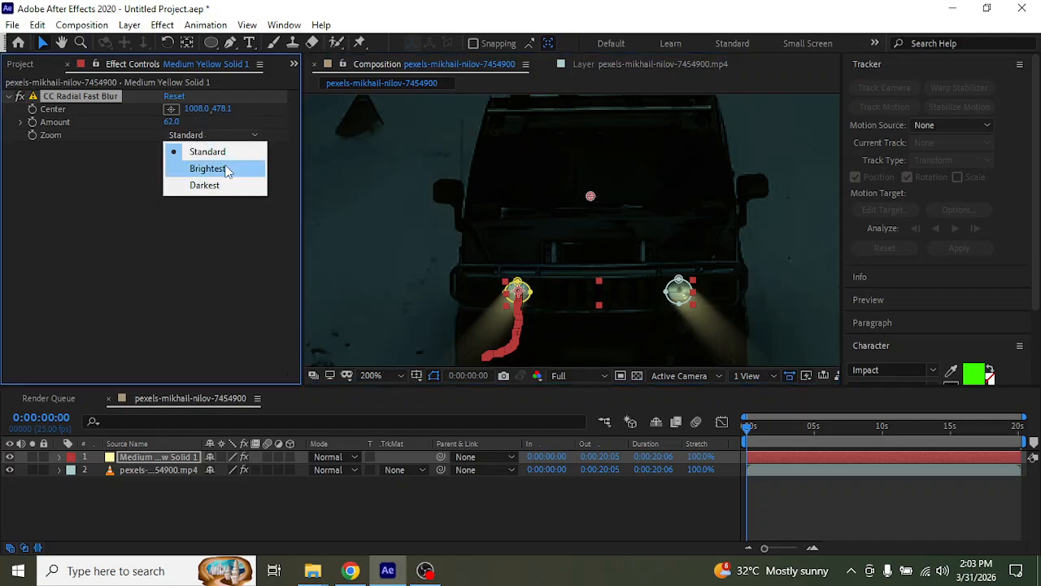
left_click(226, 168)
scroll(524, 210, "down", 2)
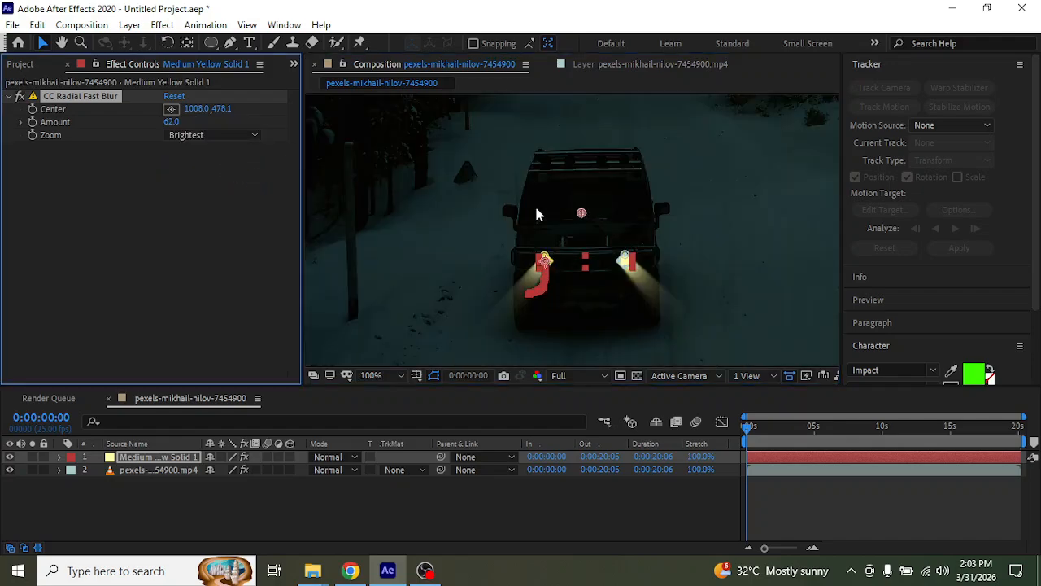
left_click(586, 529)
scroll(585, 224, "down", 2)
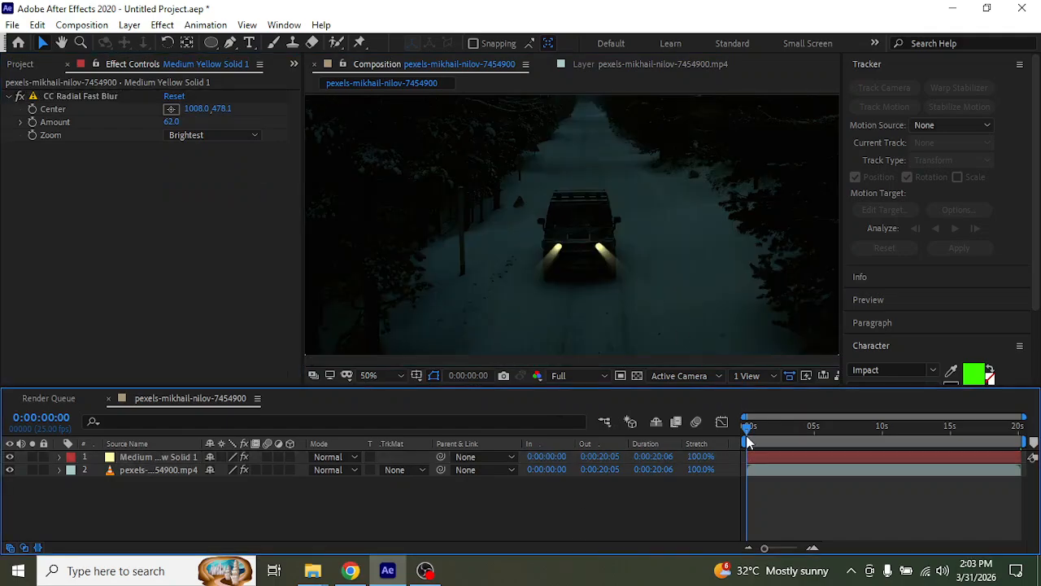
left_click_drag(746, 436, 716, 430)
Step: Draw a closed four-point Pen mask on the yellow solid, covering the snowy road in front of the car
left_click(138, 458)
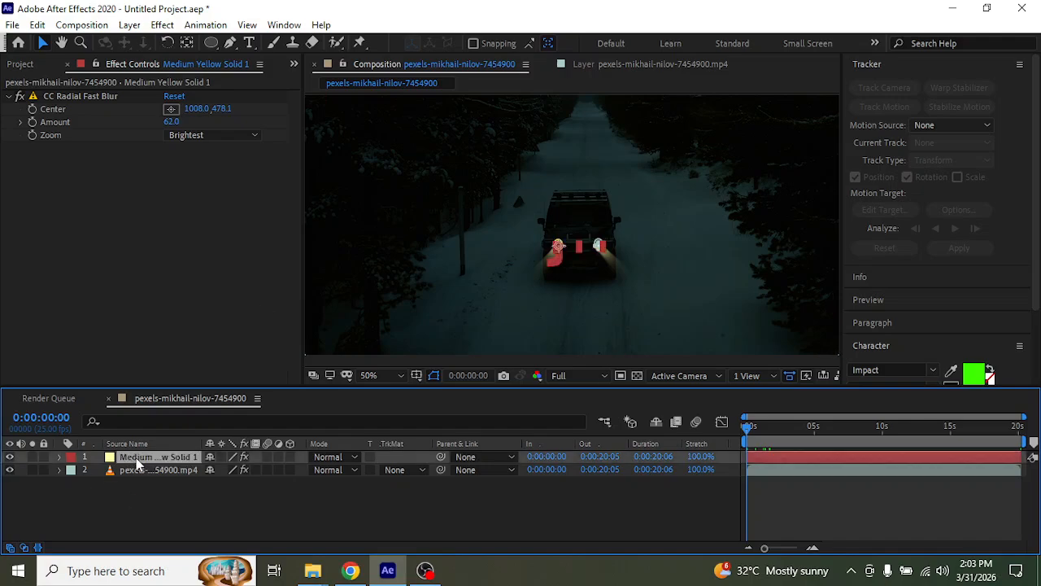
left_click(231, 42)
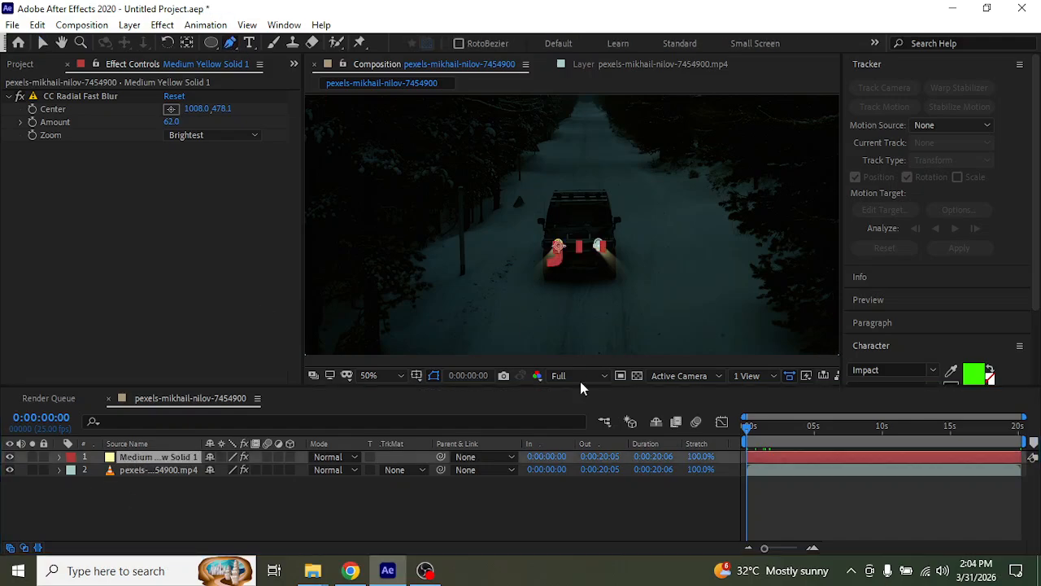
left_click(634, 348)
left_click(614, 281)
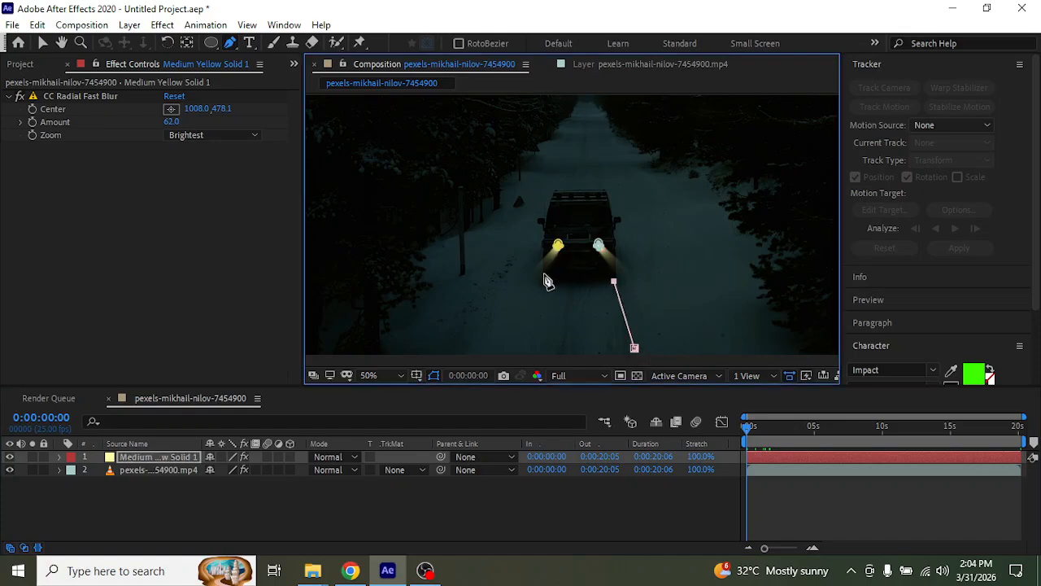
left_click(549, 278)
left_click(528, 351)
left_click(635, 349)
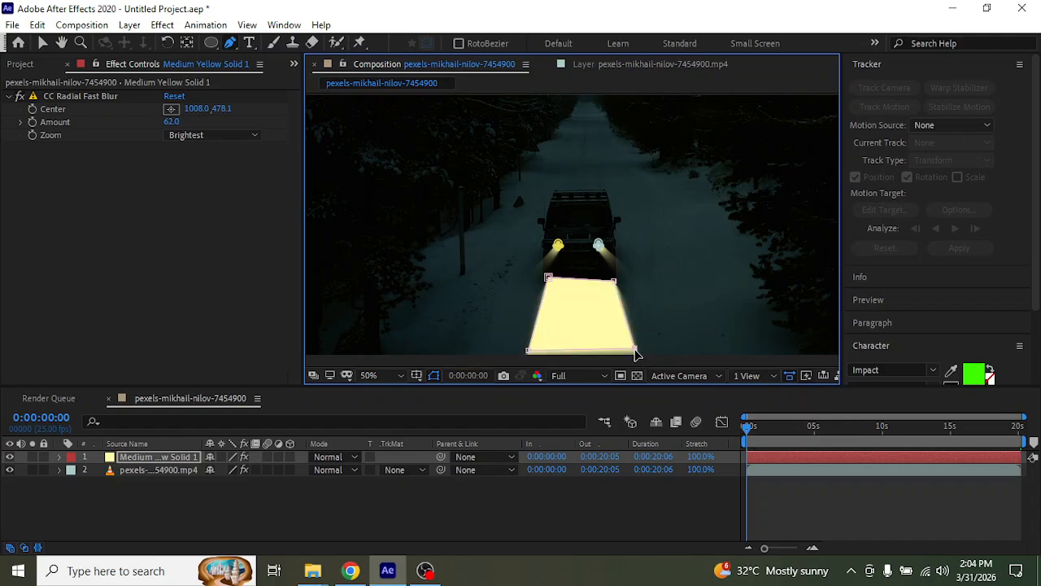
Step: Set the road mask's opacity to 30% and feather to 95 pixels, and collapse the solid's properties
left_click(164, 455)
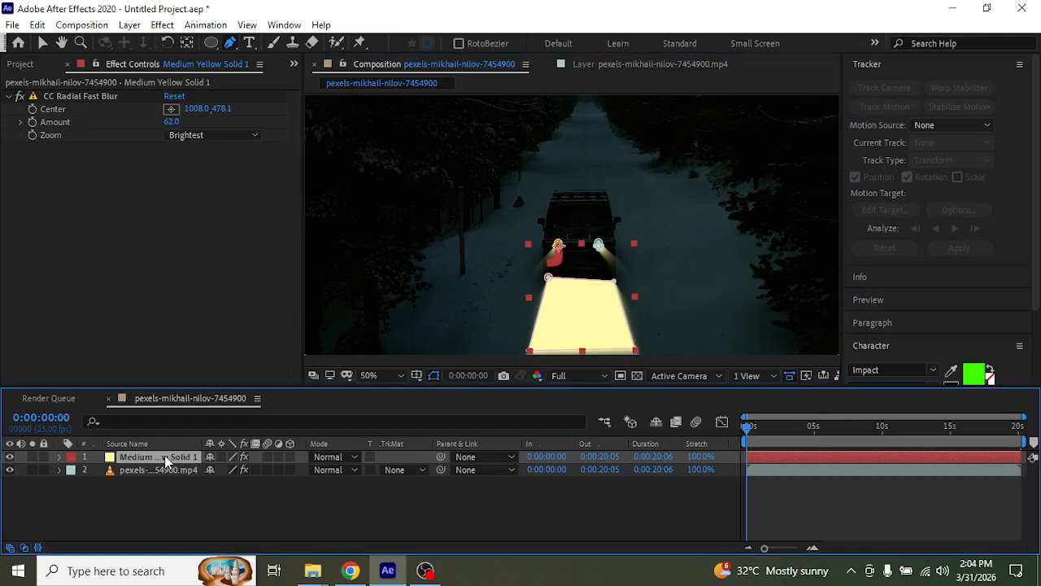
key("m")
key("m")
scroll(180, 488, "down", 4)
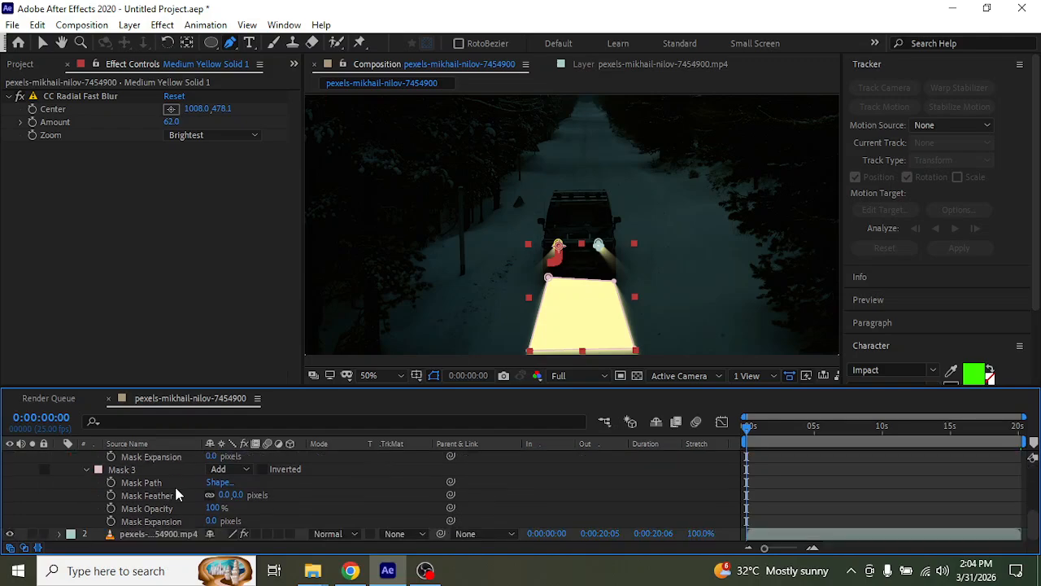
left_click(214, 507)
type("31")
key("Return")
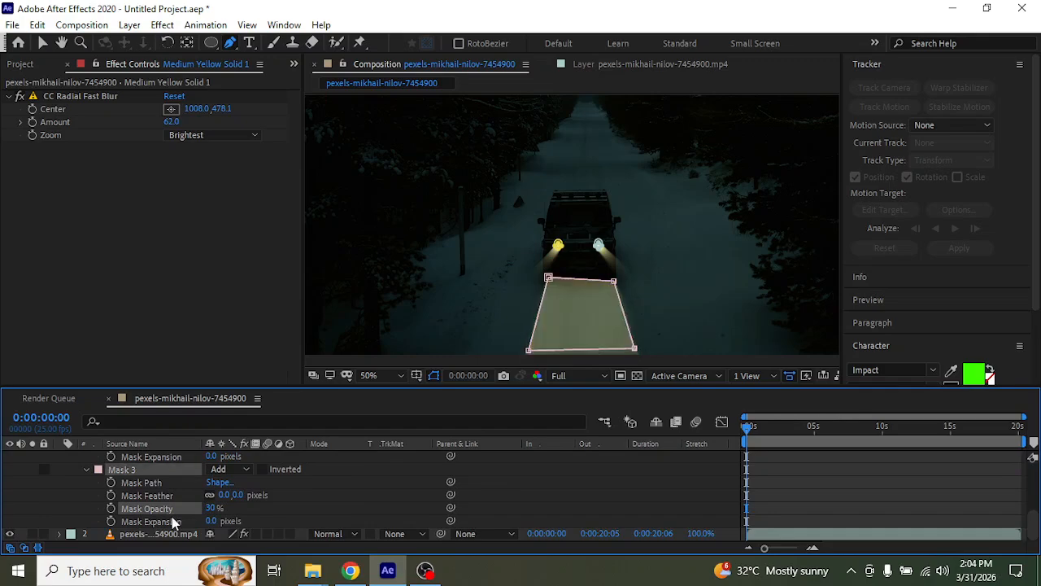
left_click_drag(236, 495, 307, 493)
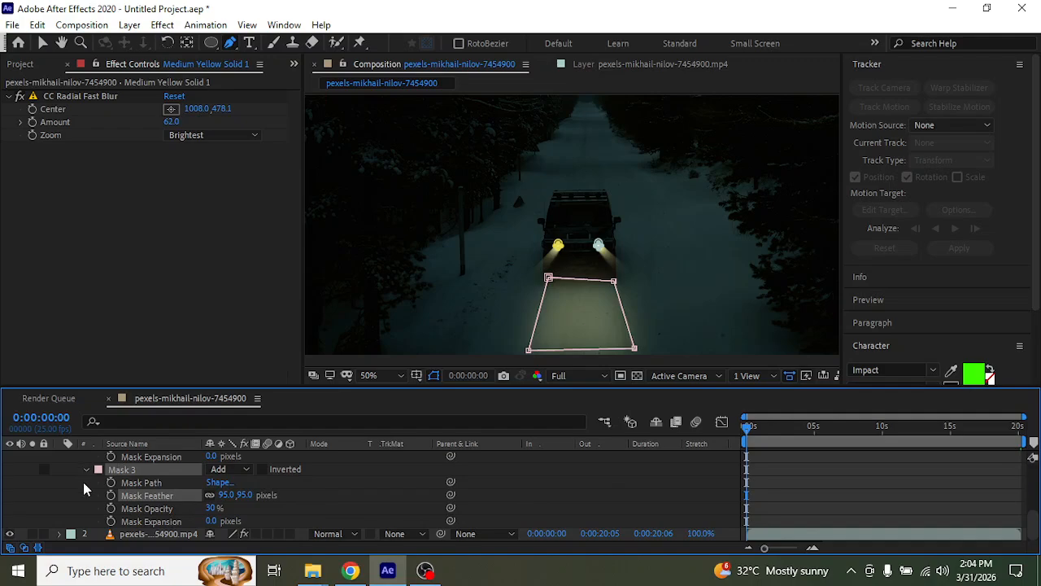
scroll(83, 481, "up", 3)
left_click(58, 457)
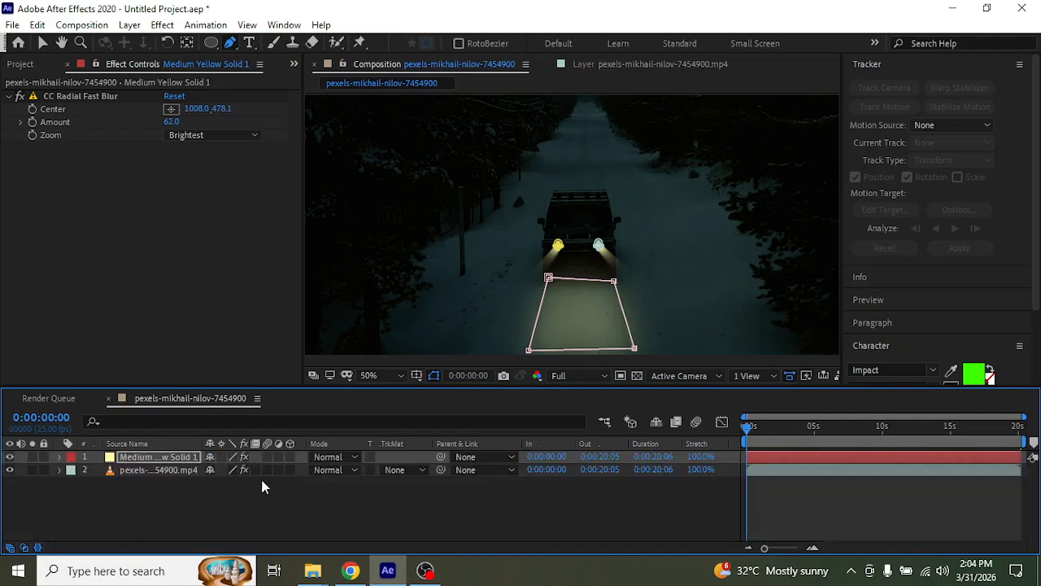
Step: Hide the mask outlines, preview the headlight glow over the footage, and return to the first frame
left_click(433, 376)
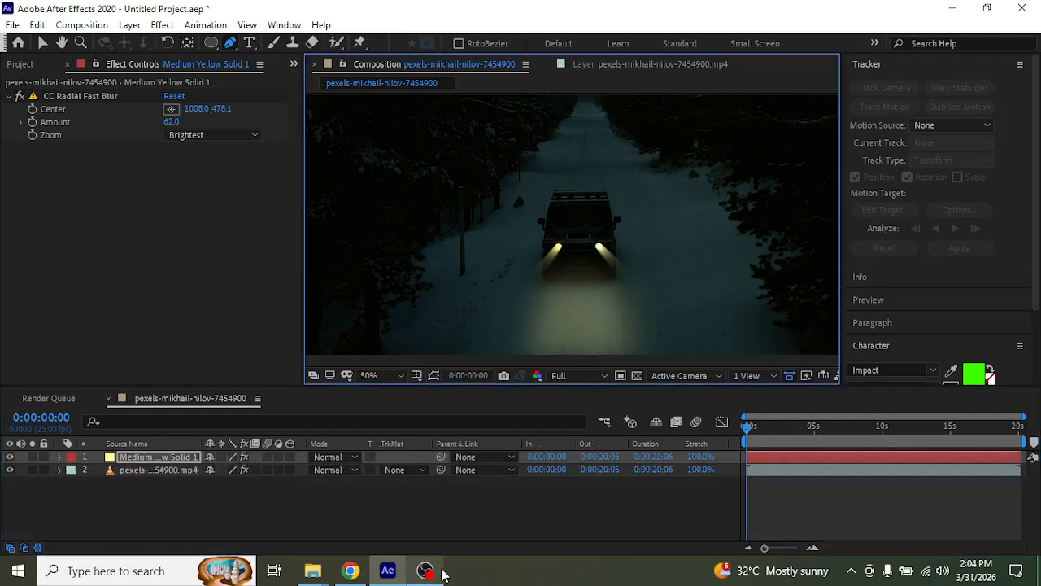
mouse_move(441, 574)
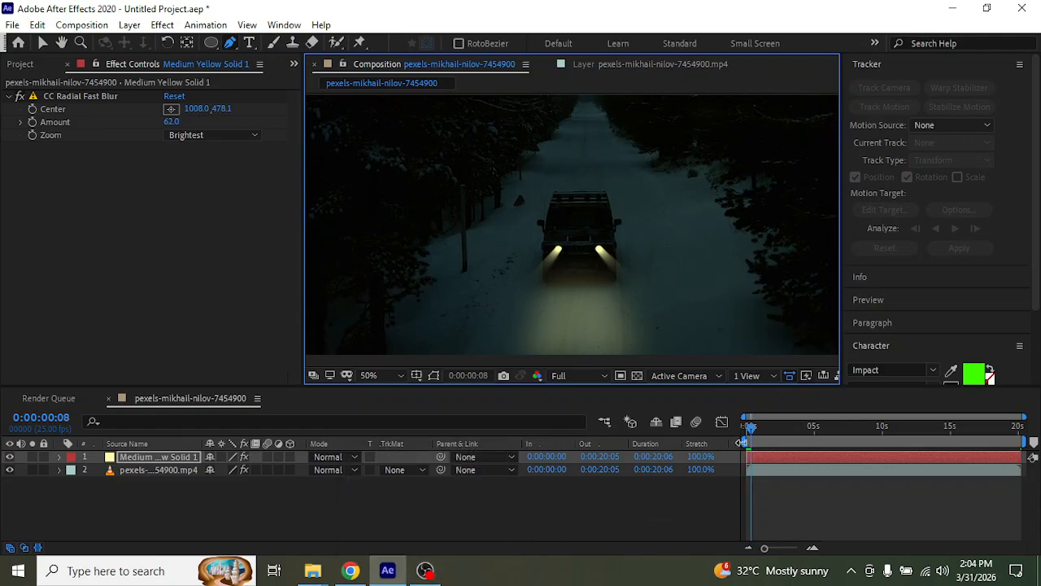
left_click(750, 431)
left_click_drag(750, 431, 736, 430)
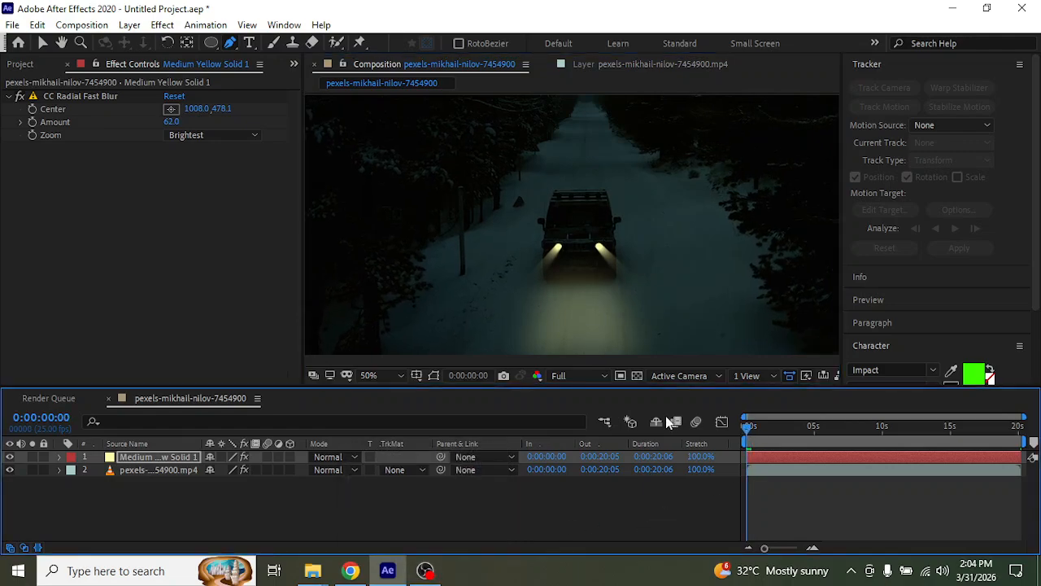
Step: Delete both headlight masks from the yellow solid, keeping only the road mask, and collapse its properties
left_click(138, 460)
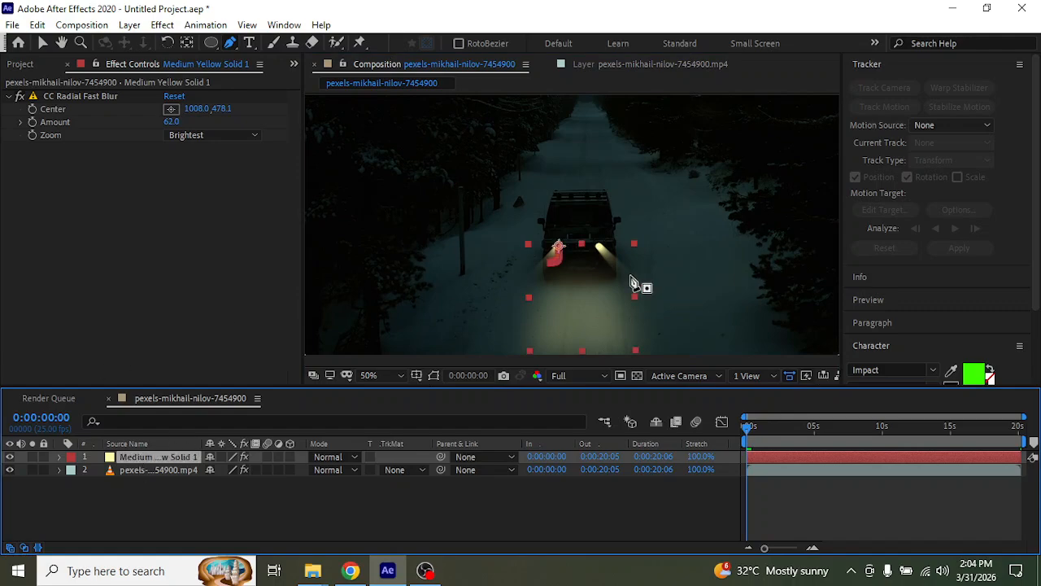
scroll(633, 283, "up", 4)
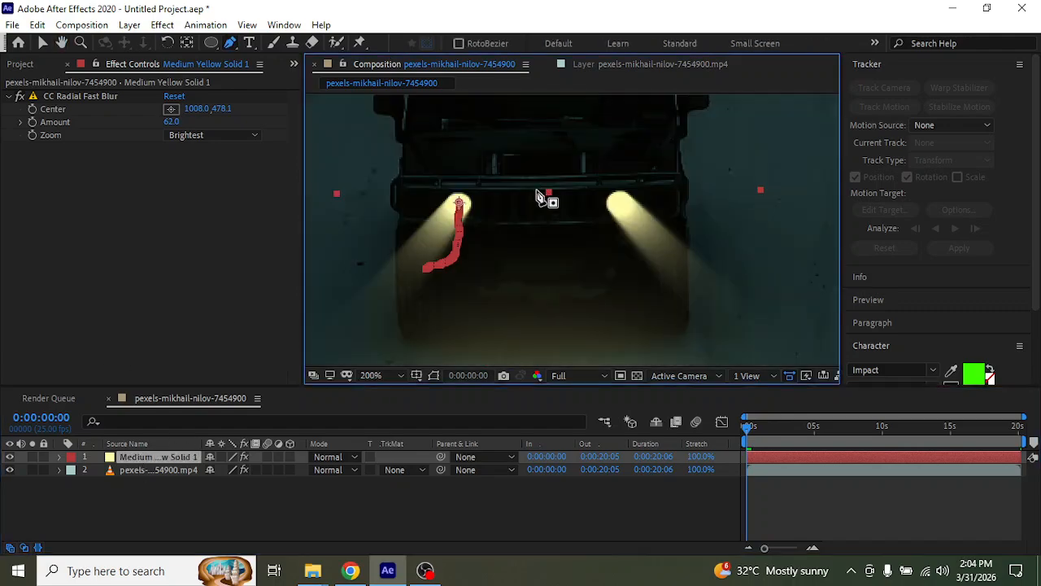
scroll(537, 195, "down", 2)
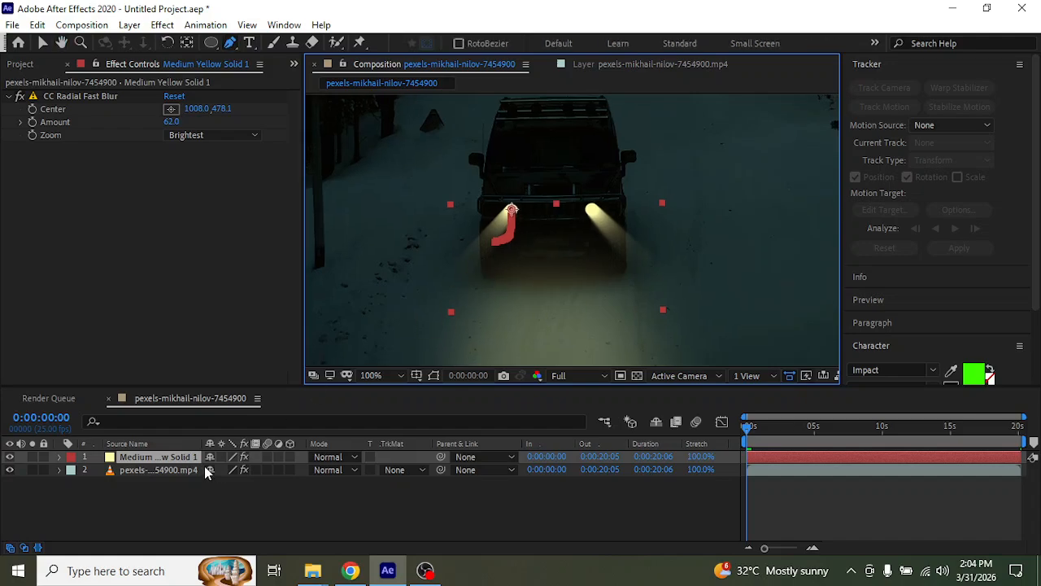
key("m")
key("m")
left_click(142, 473)
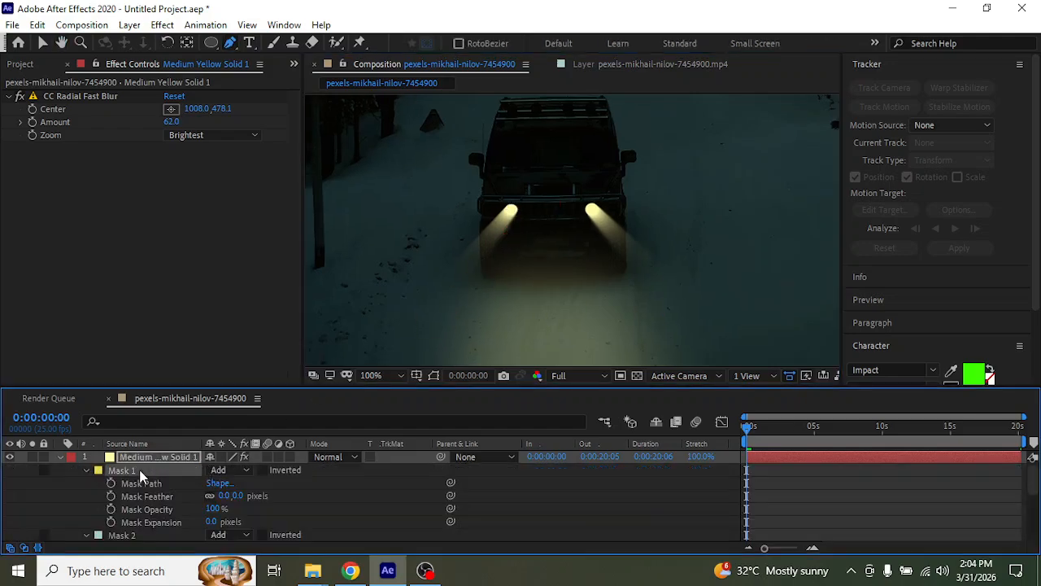
left_click(137, 472)
key("Delete")
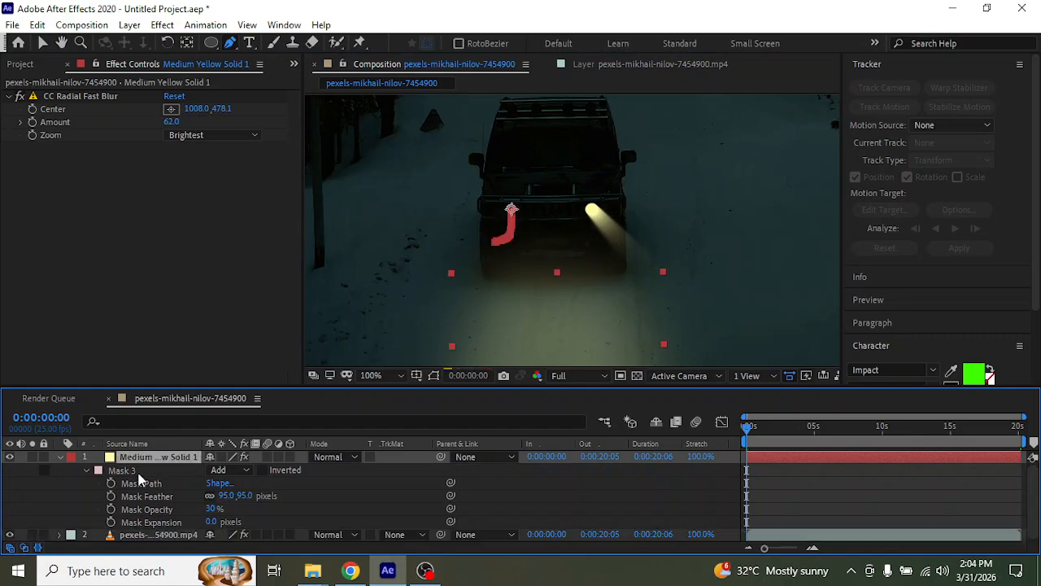
left_click(59, 458)
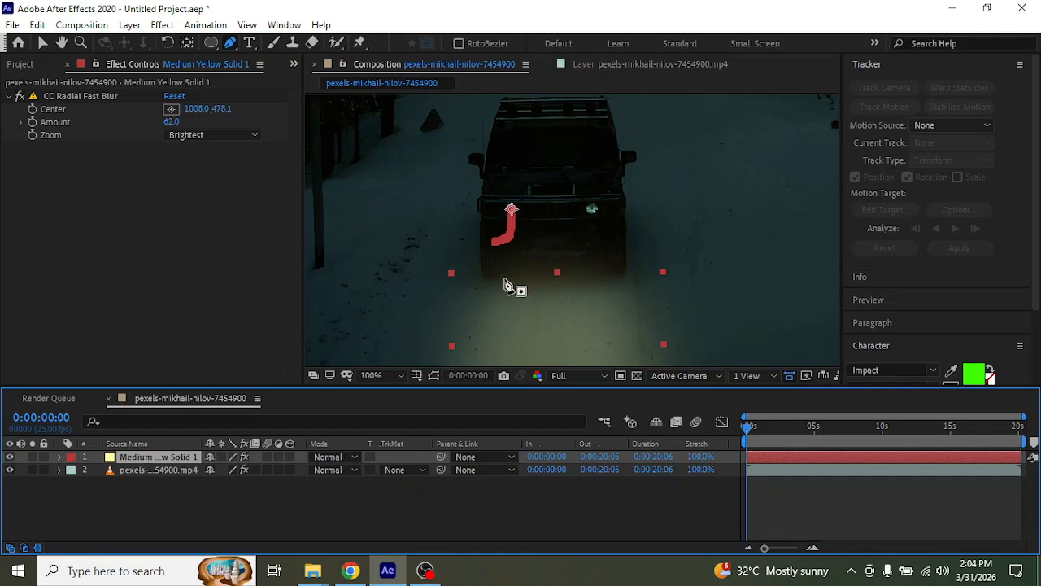
Step: Draw a closed Pen mask on the yellow solid, curving around the right-hand headlight and widening down onto the road
key("period")
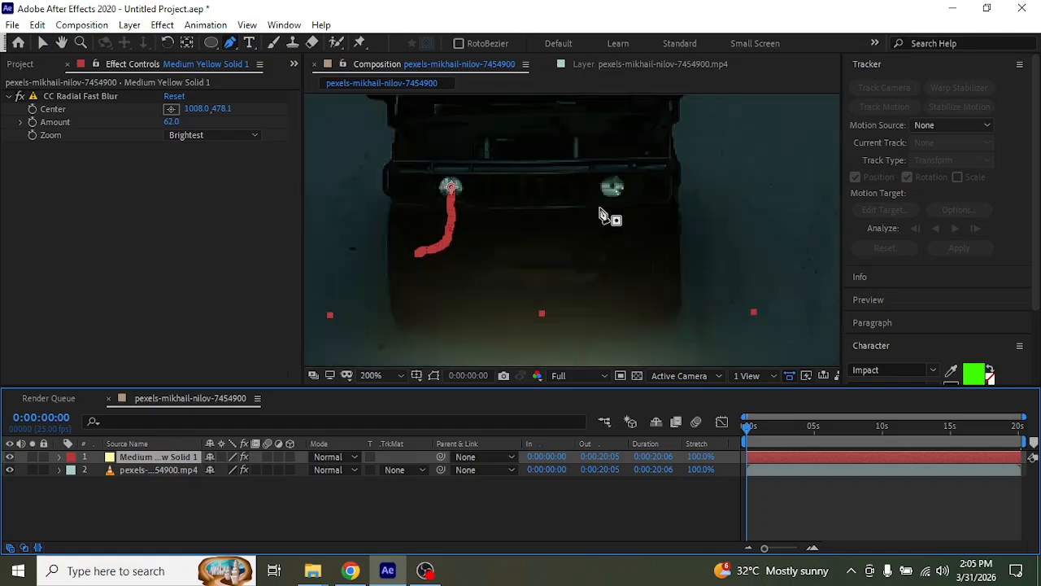
key("period")
left_click_drag(674, 205, 634, 290)
left_click(649, 235)
left_click(648, 211)
left_click(615, 214)
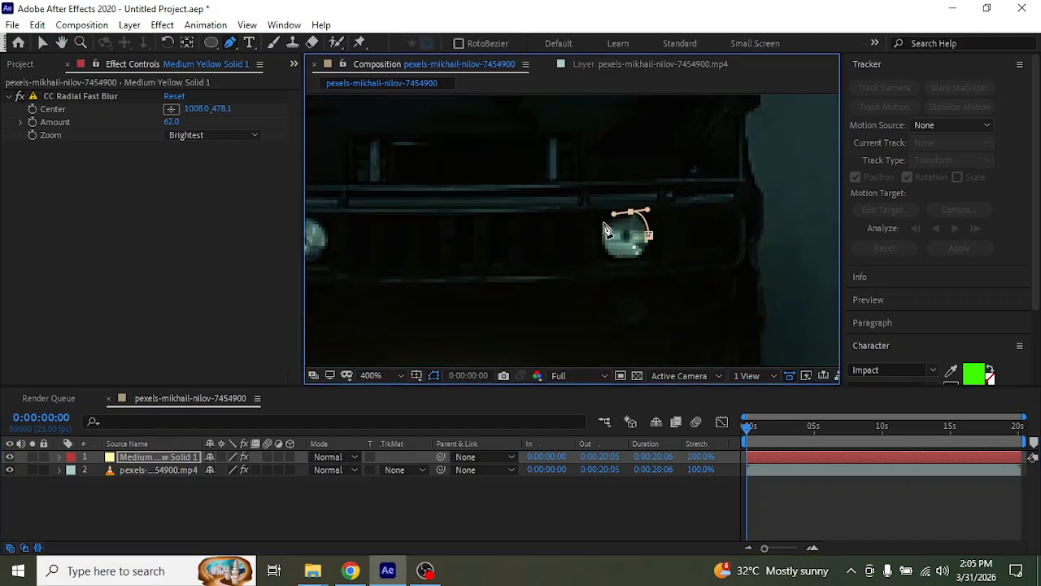
left_click(602, 217)
left_click(603, 229)
key("comma")
left_click_drag(623, 284, 609, 244)
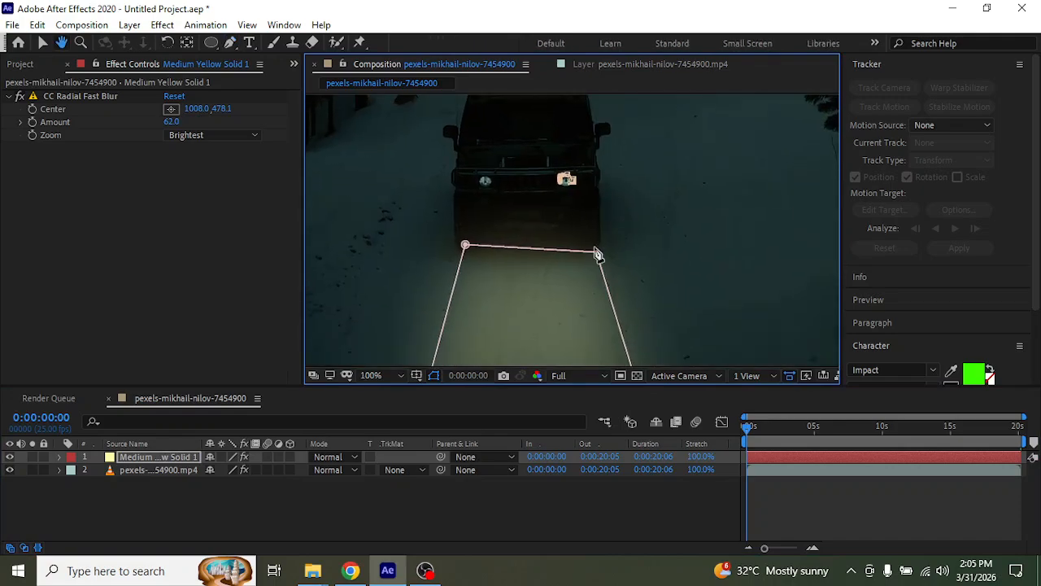
left_click(548, 321)
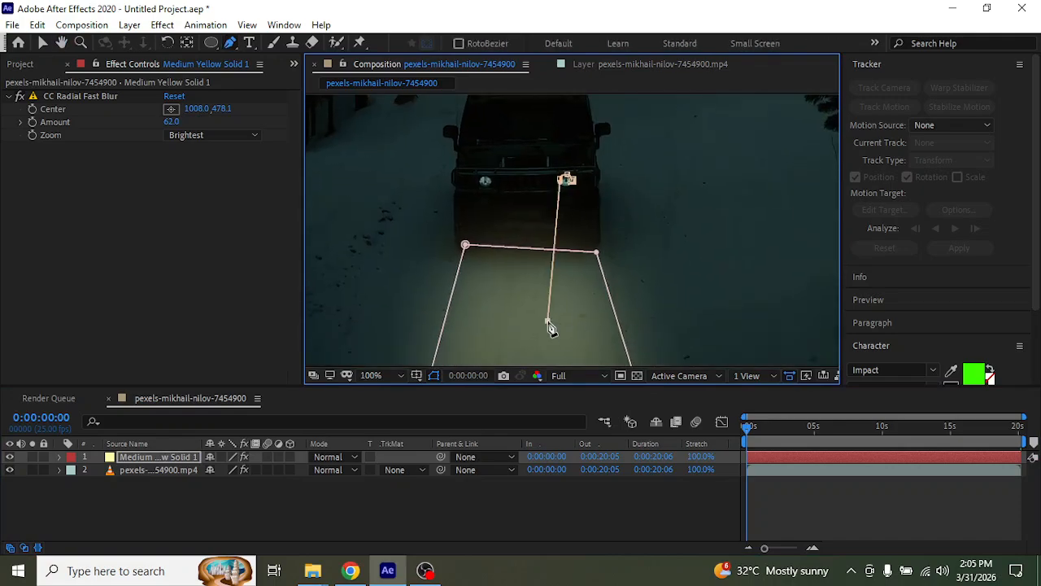
left_click(619, 316)
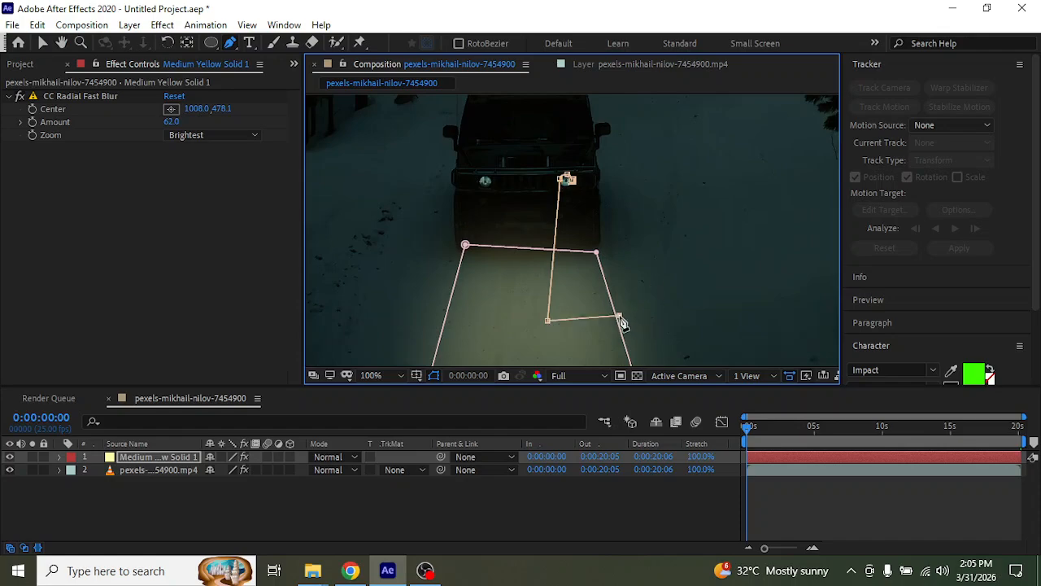
left_click(569, 181)
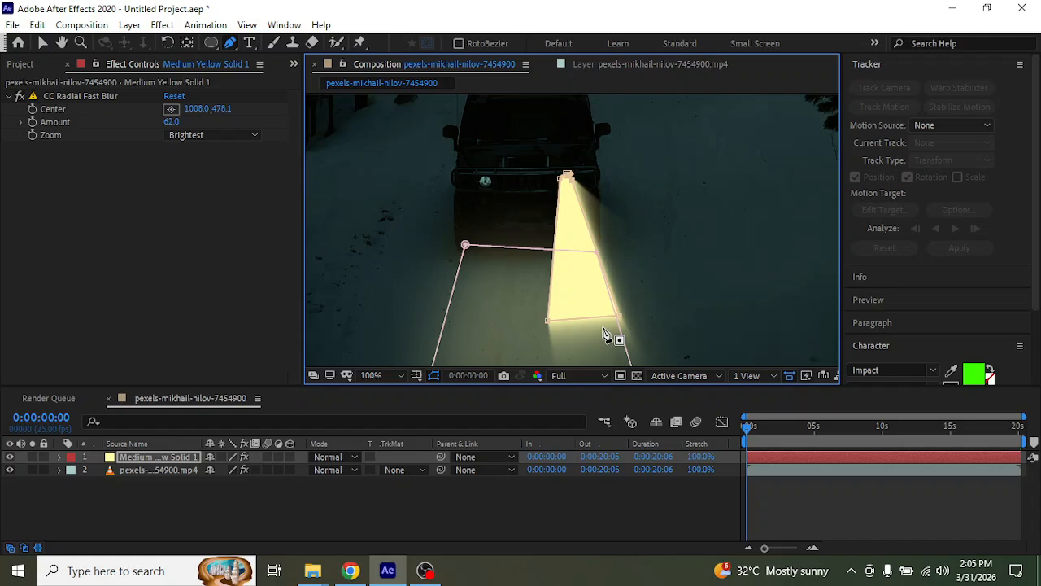
Step: Set the new right-hand beam mask's feather to 63 pixels and opacity to 83%
left_click(171, 460)
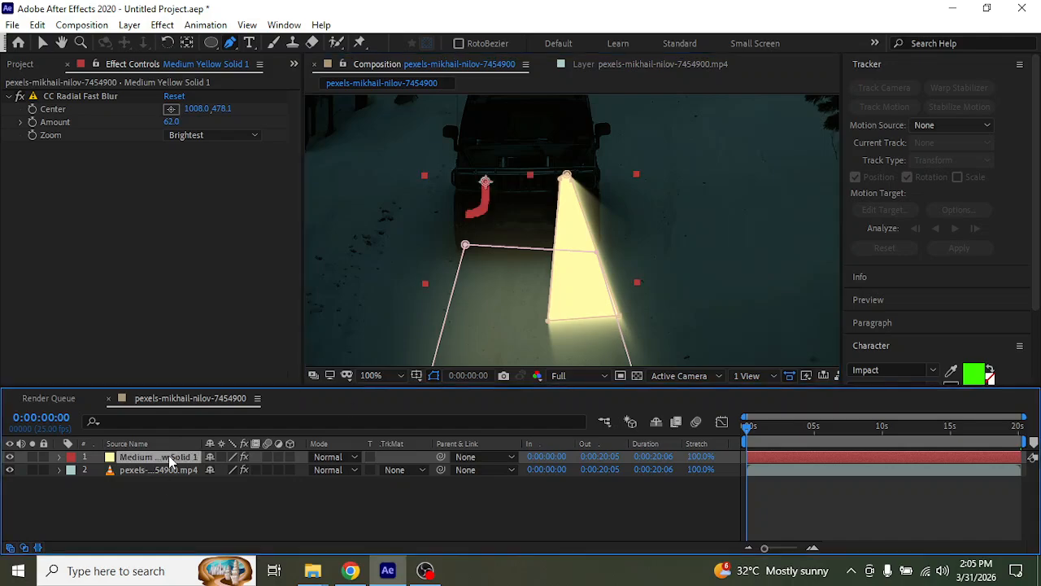
key("m")
key("m")
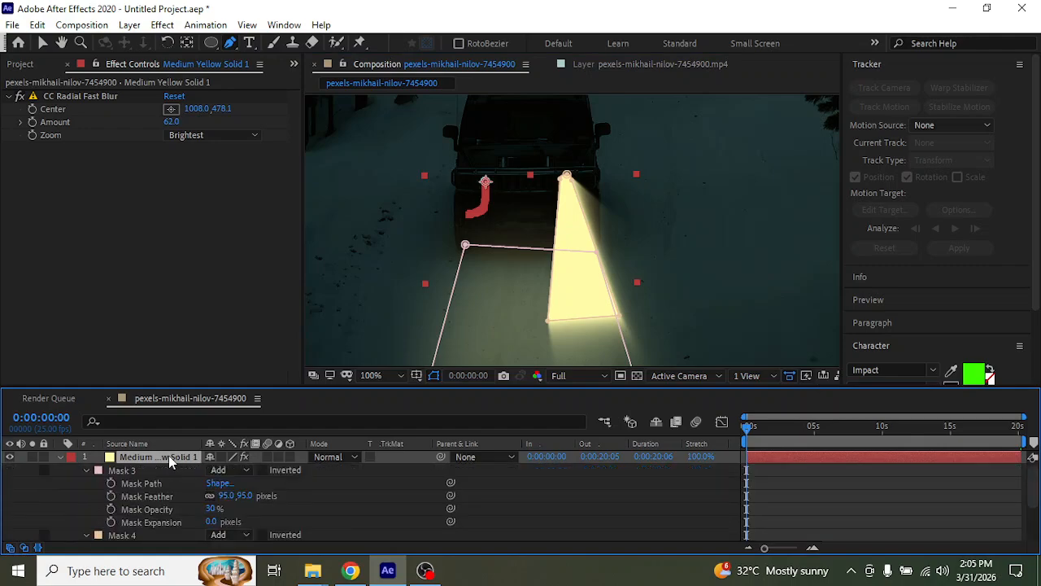
scroll(173, 481, "down", 1)
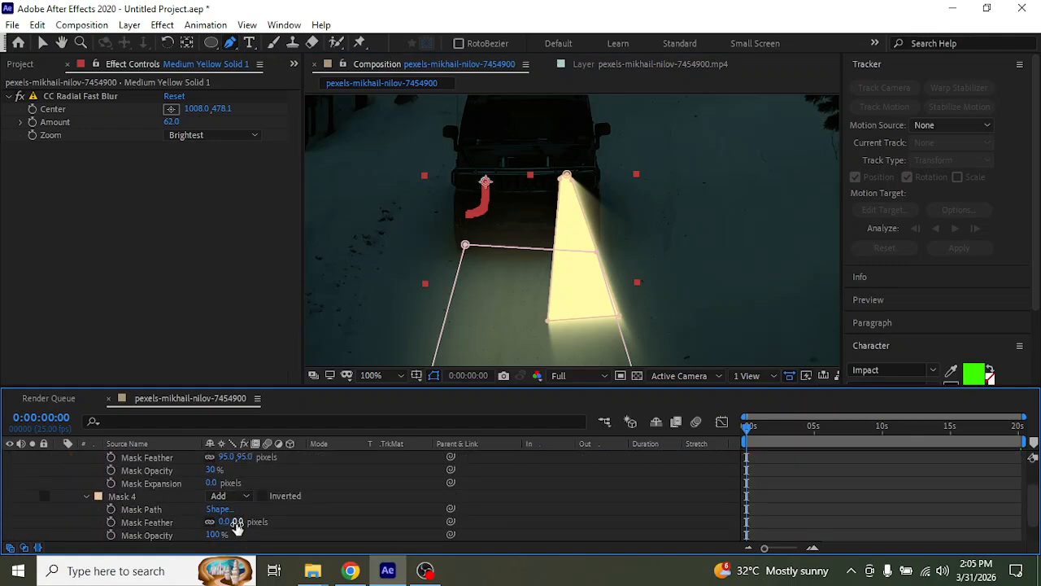
left_click_drag(232, 522, 284, 523)
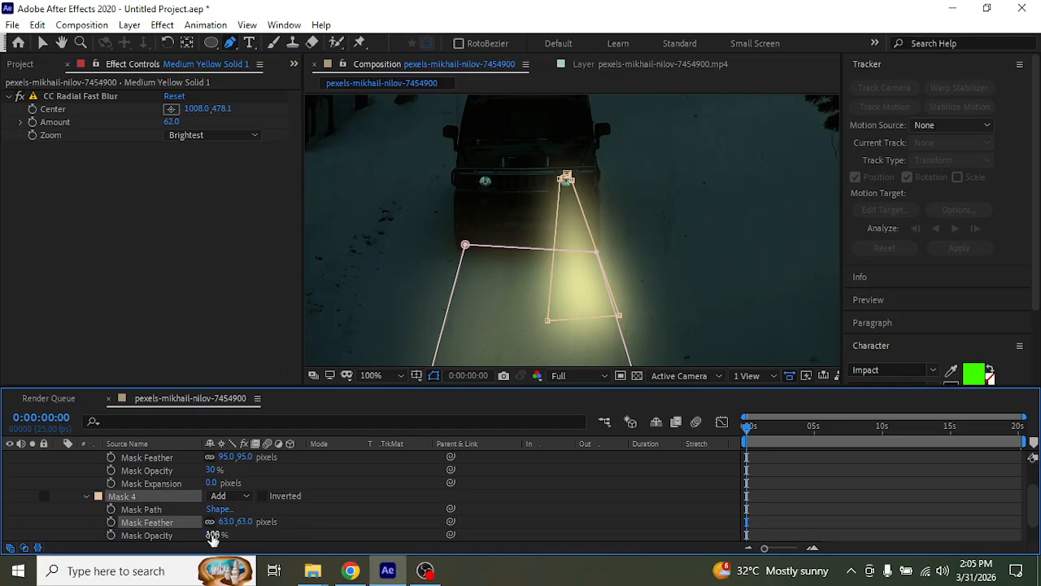
left_click_drag(212, 537, 201, 543)
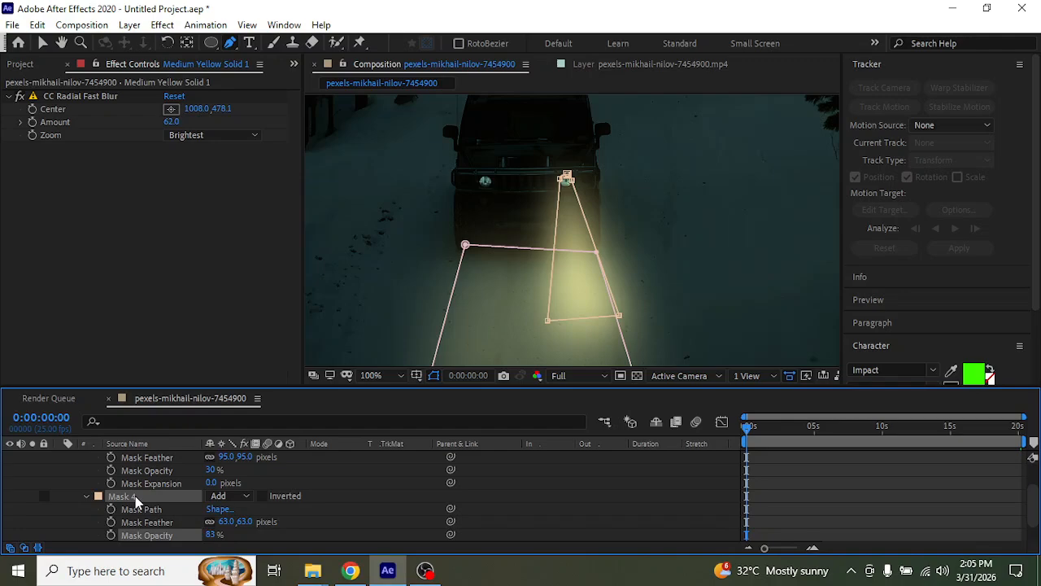
scroll(135, 496, "up", 1)
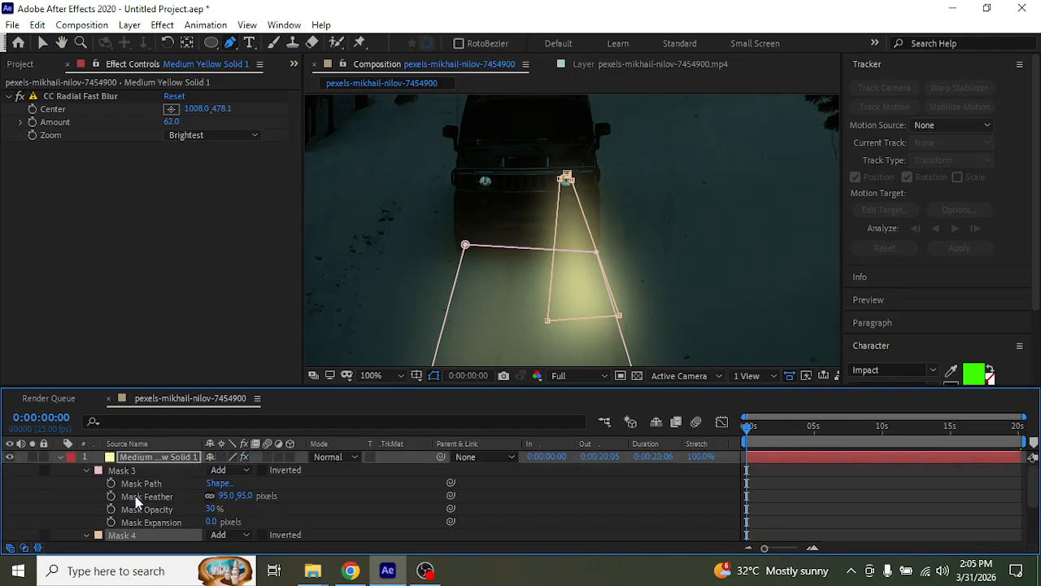
left_click(158, 455)
key("ctrl+shift+n")
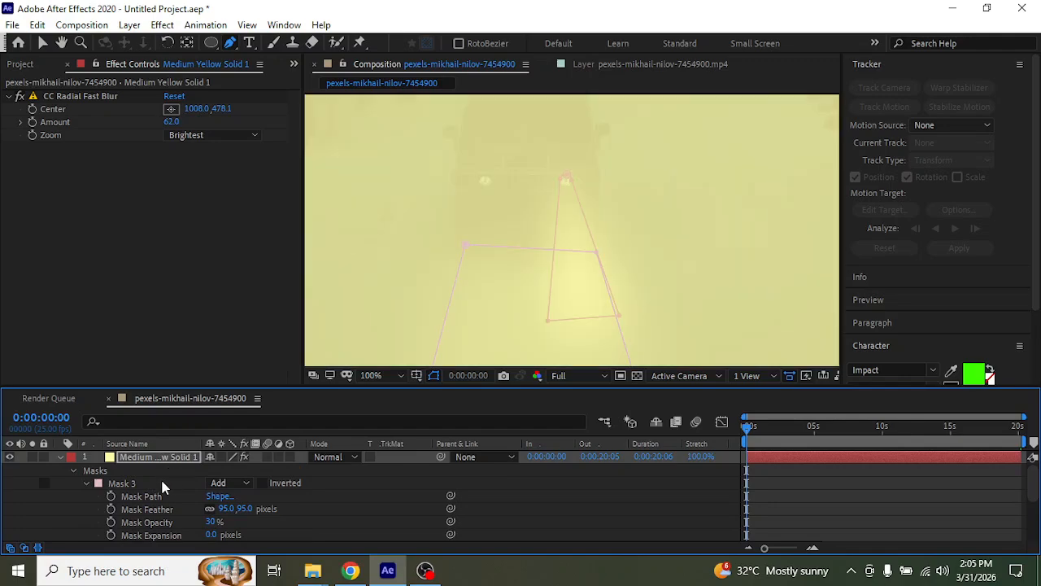
scroll(160, 480, "down", 3)
scroll(583, 271, "down", 4)
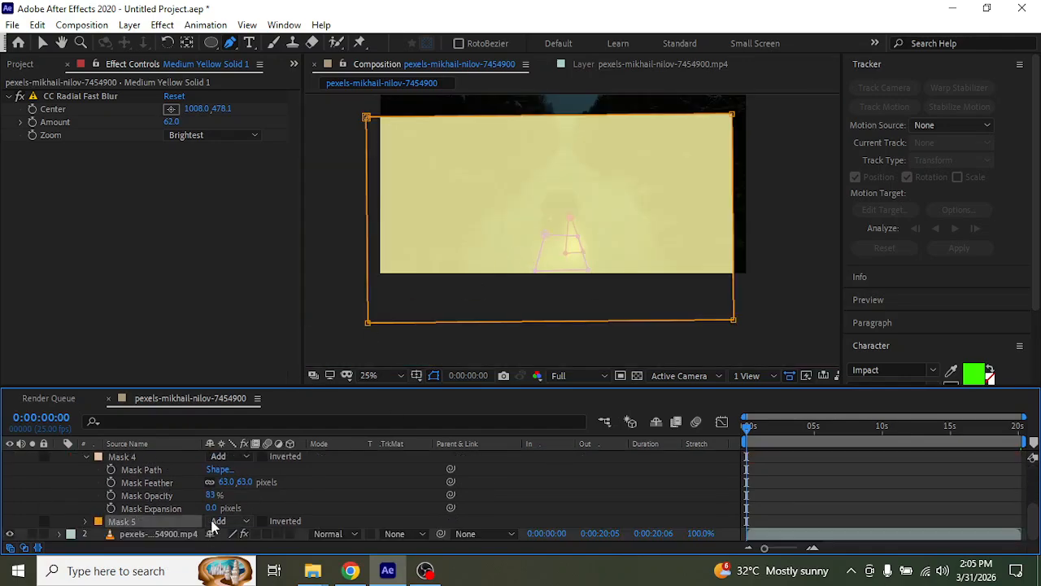
key("Delete")
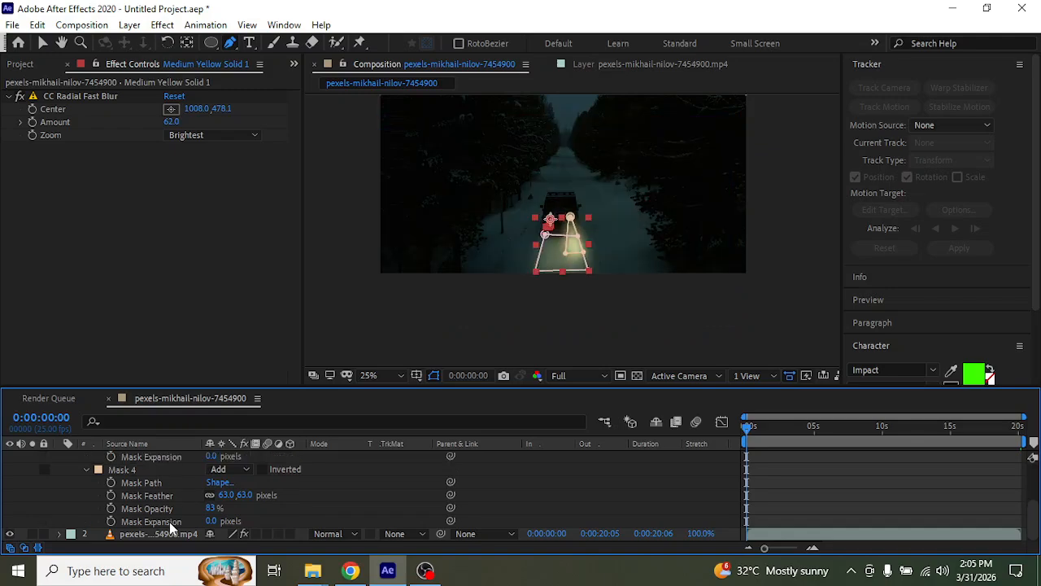
scroll(601, 195, "up", 4)
scroll(503, 247, "up", 2)
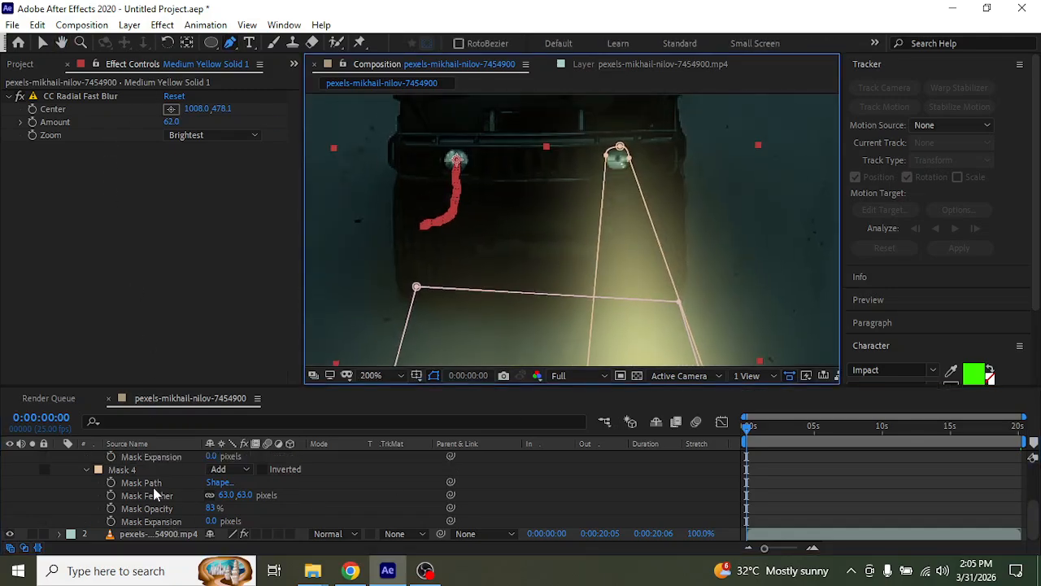
scroll(153, 486, "up", 3)
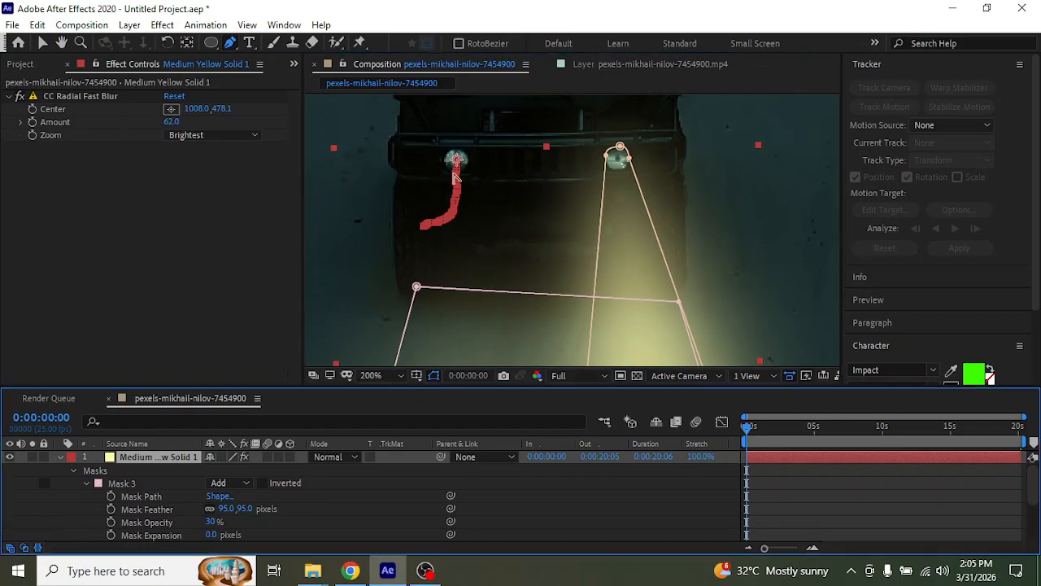
Step: Draw a matching closed Pen mask from the left-hand headlight, widening down onto the road
left_click(459, 157)
left_click_drag(457, 151, 443, 170)
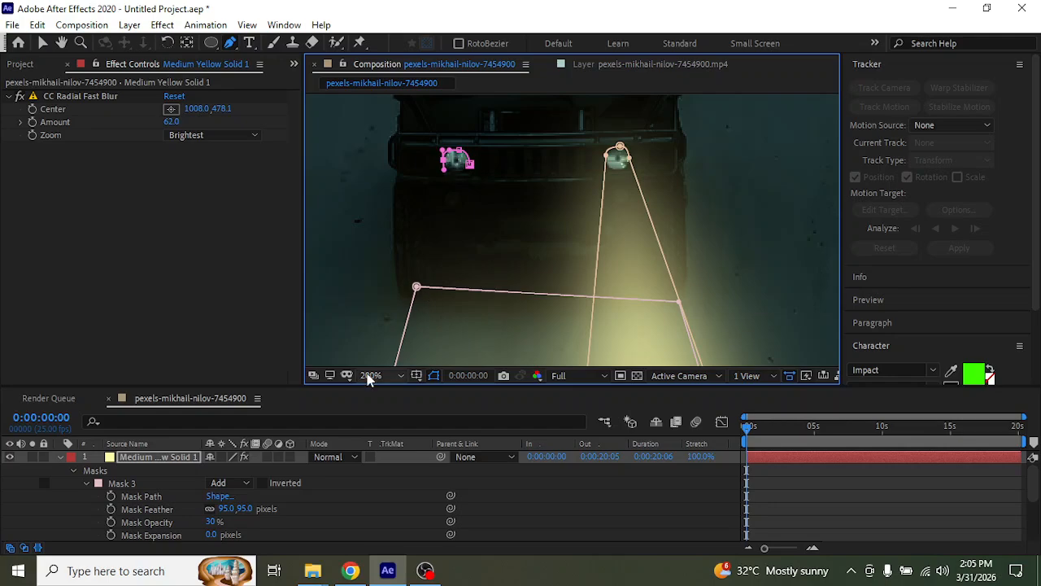
scroll(404, 272, "down", 2)
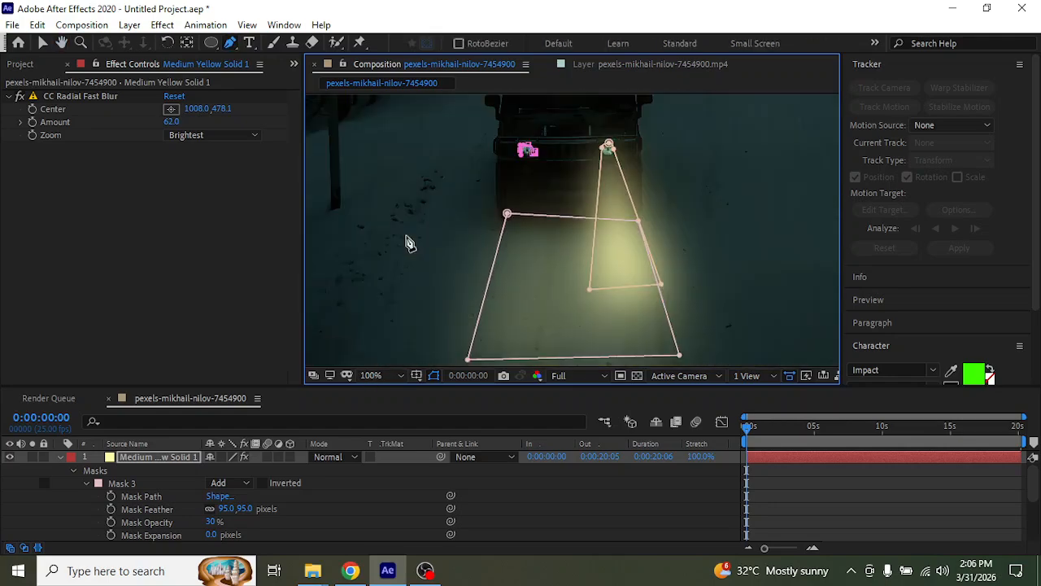
left_click(487, 290)
left_click(553, 295)
left_click(528, 150)
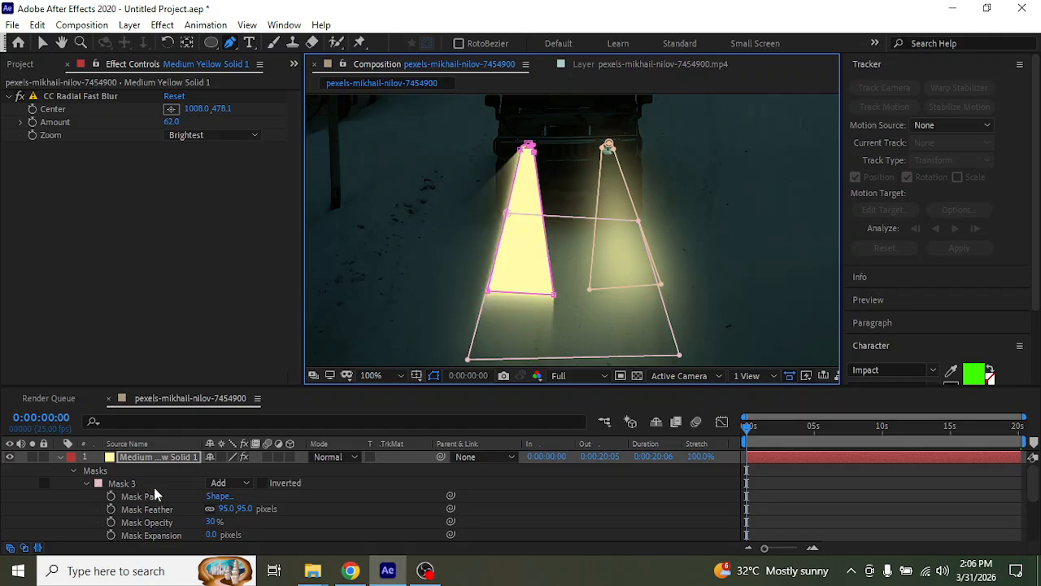
Step: Set the left-hand beam mask's feather to 59 pixels and opacity to 97%, and collapse the solid's properties
scroll(122, 497, "down", 3)
left_click(86, 521)
scroll(209, 488, "down", 2)
left_click_drag(237, 495, 287, 503)
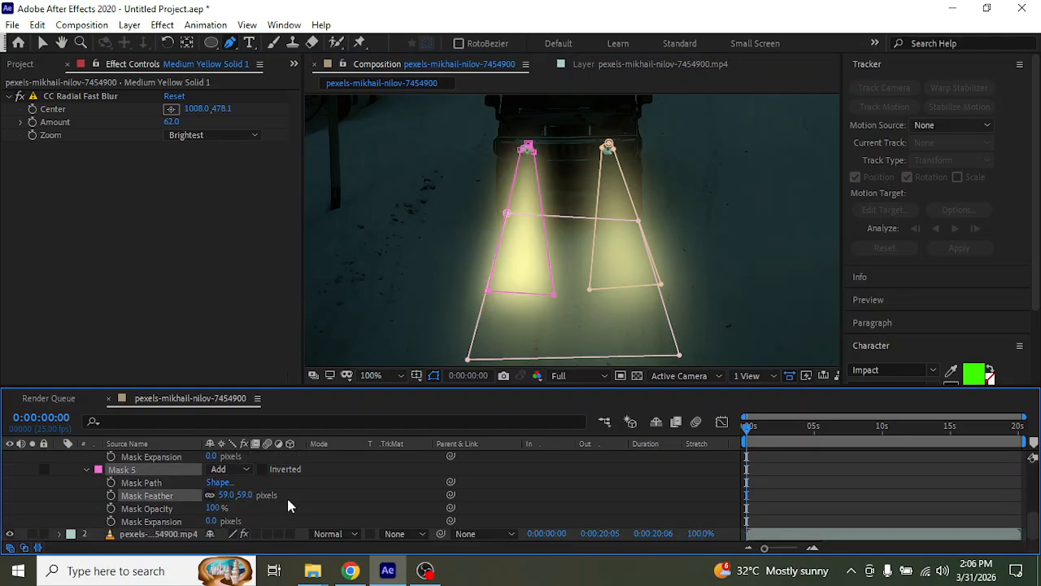
mouse_move(222, 511)
left_mouse_down()
mouse_move(207, 507)
mouse_move(218, 508)
left_mouse_up()
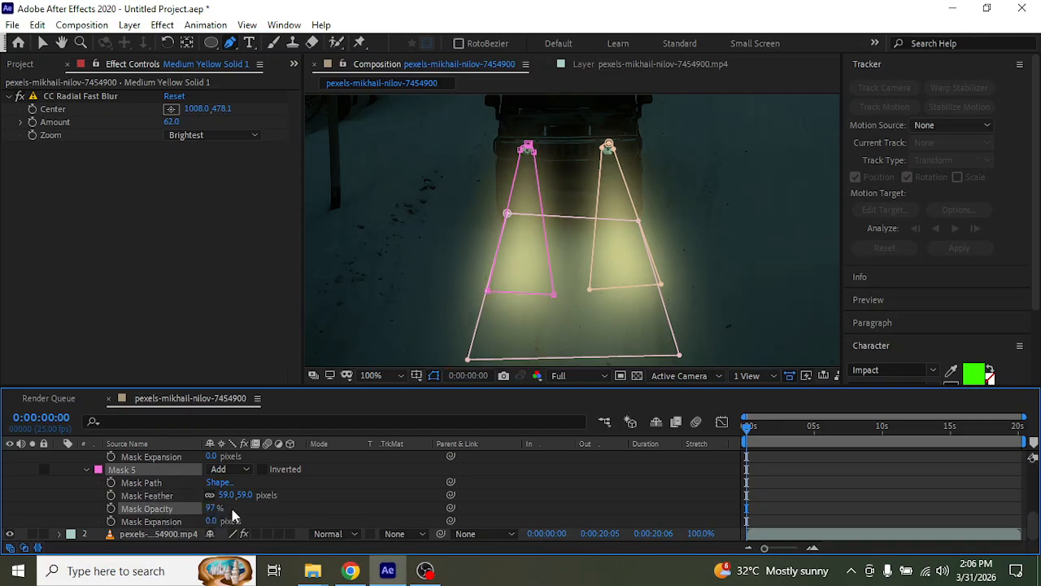
scroll(166, 487, "up", 4)
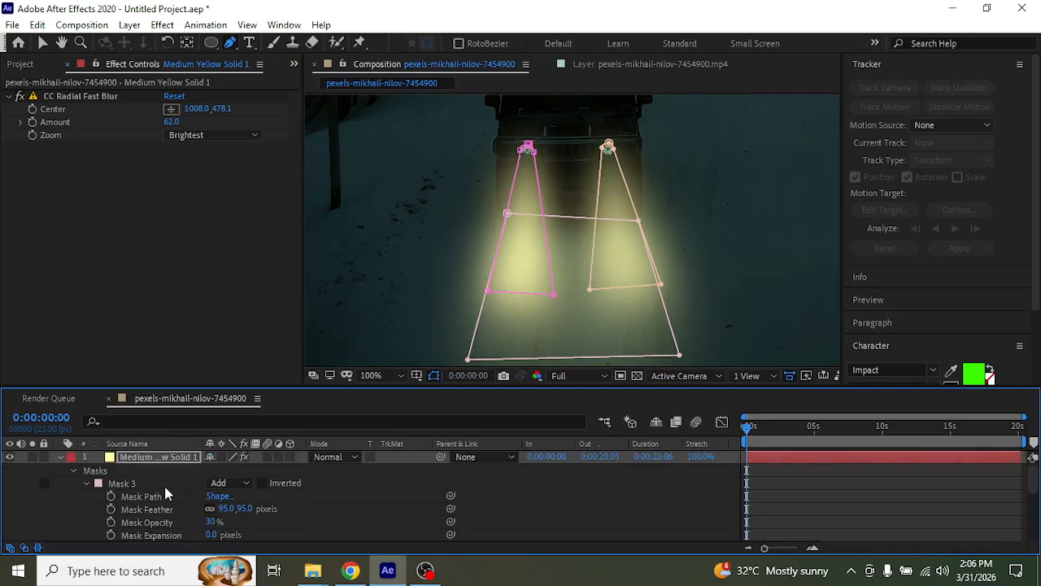
left_click(60, 456)
Step: Deselect the solid, inspect both headlight beams up close and over the full frame, and scrub back to the first frame
left_click(109, 511)
scroll(567, 216, "up", 2)
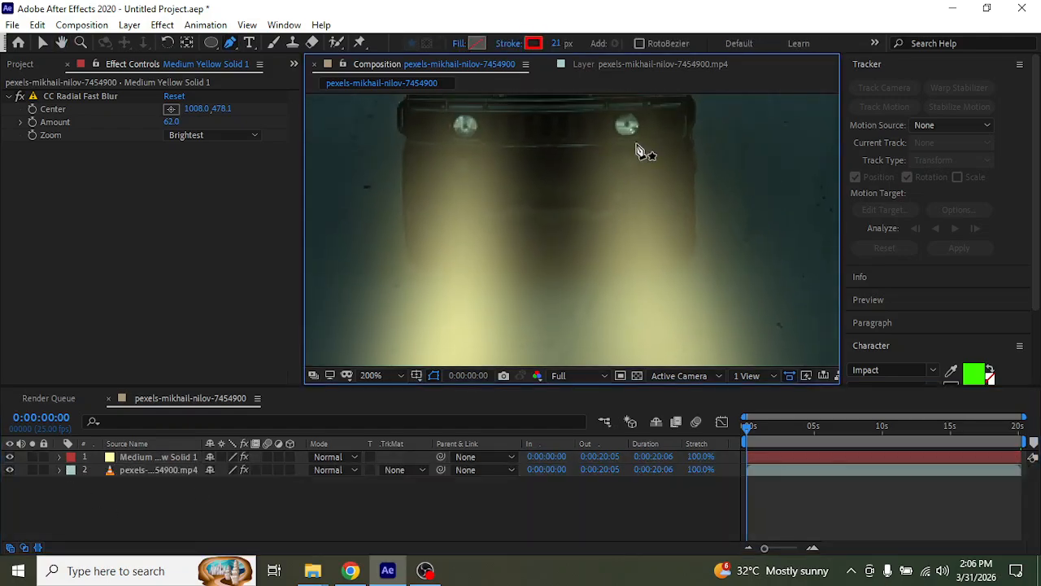
scroll(604, 230, "down", 2)
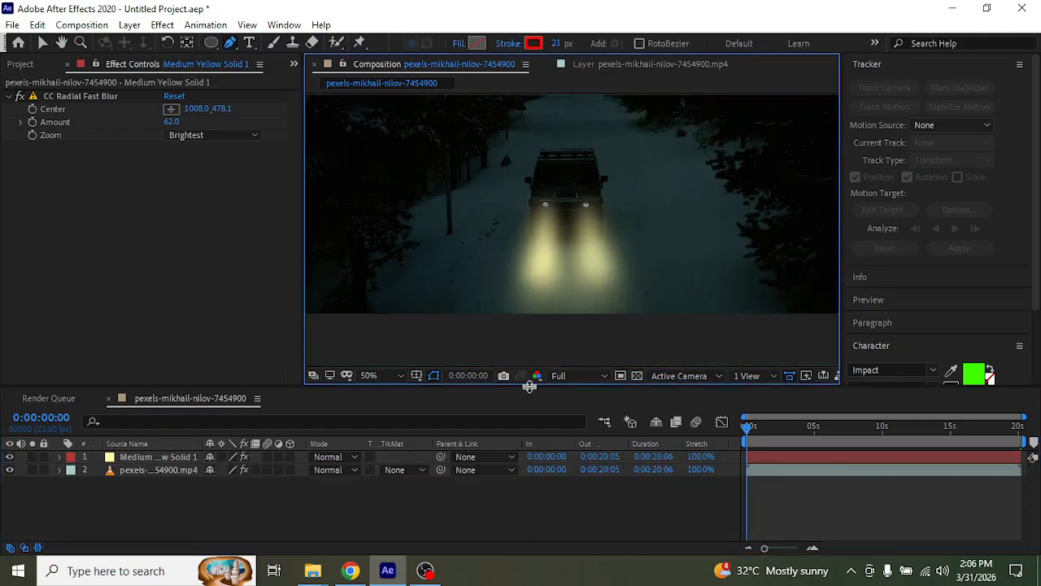
mouse_move(746, 428)
left_mouse_down()
mouse_move(812, 431)
mouse_move(745, 431)
left_mouse_up()
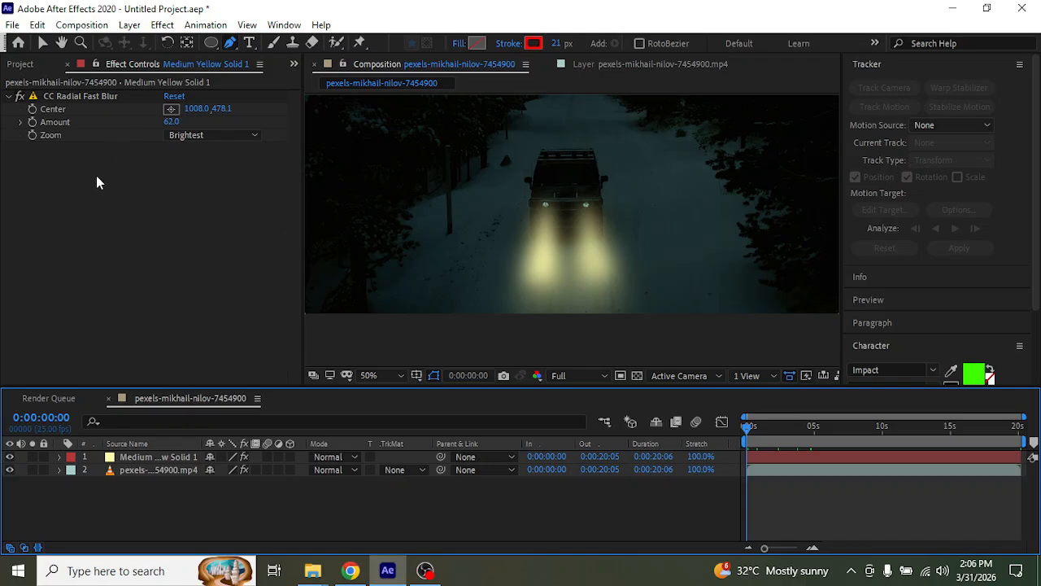
Step: Turn off the Brightness & Contrast and Lumetri Color effects on the car footage, and view the front of the car up close
left_click(150, 470)
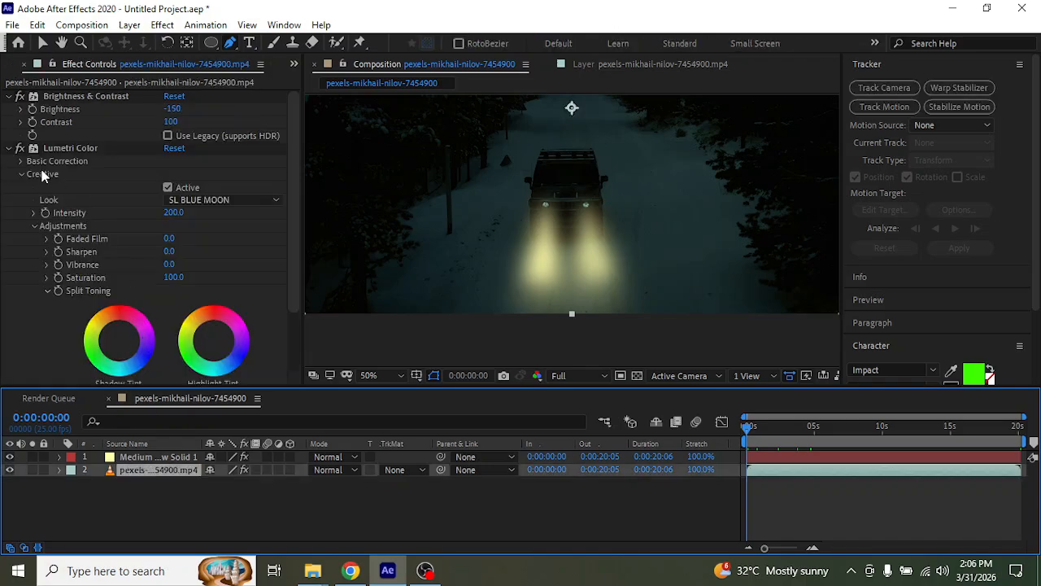
left_click(20, 96)
left_click(20, 148)
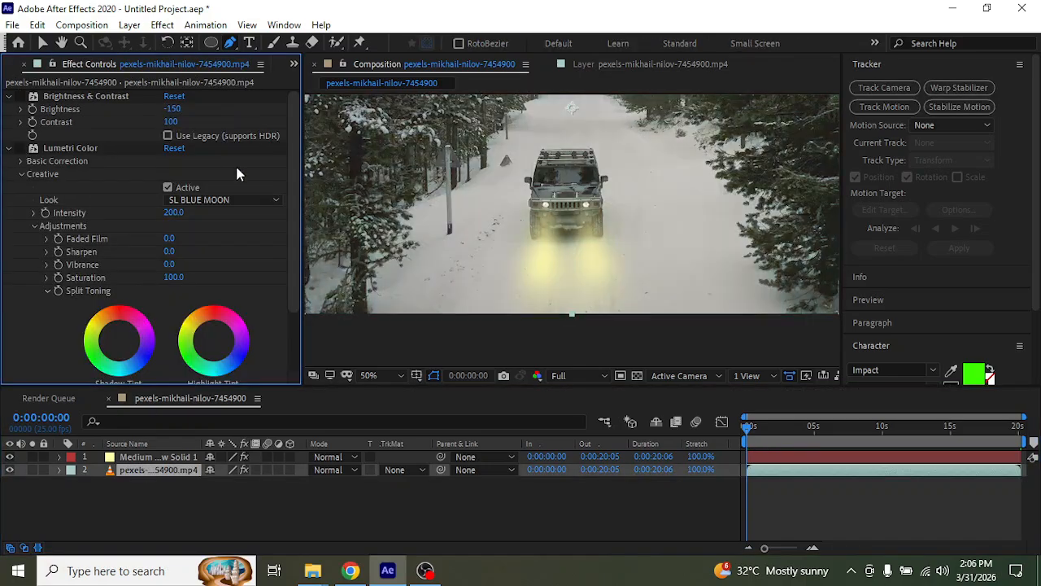
key("h")
scroll(632, 168, "up", 7)
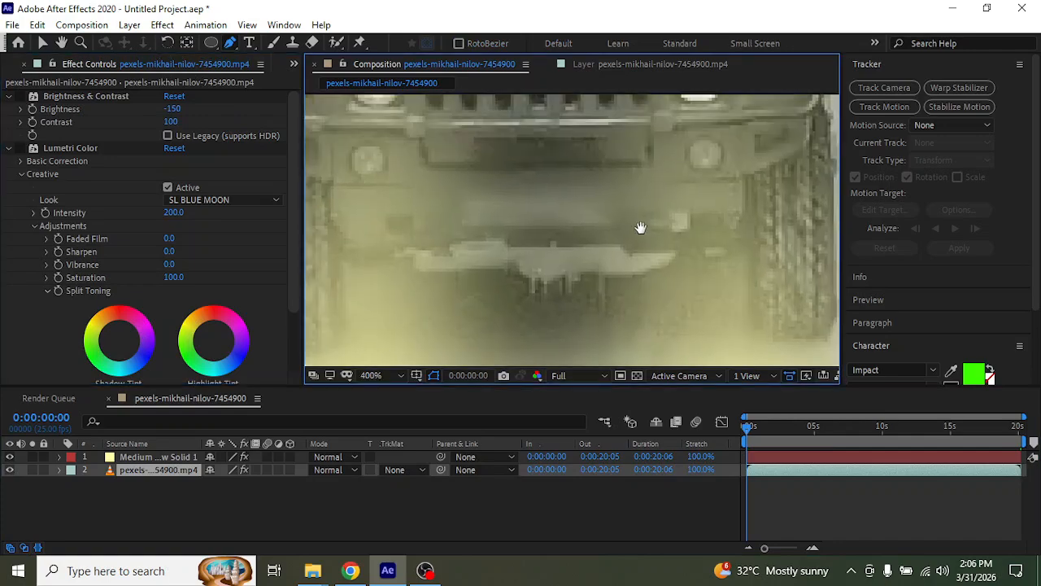
Step: Hide the yellow headlight solid so only the car footage is shown
key("g")
scroll(651, 314, "down", 3)
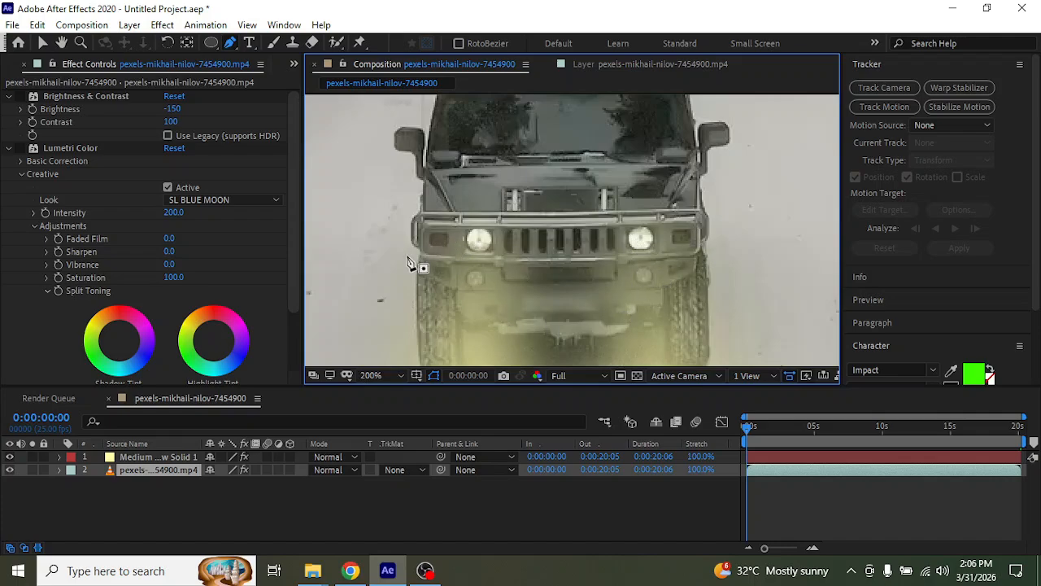
scroll(469, 287, "up", 5)
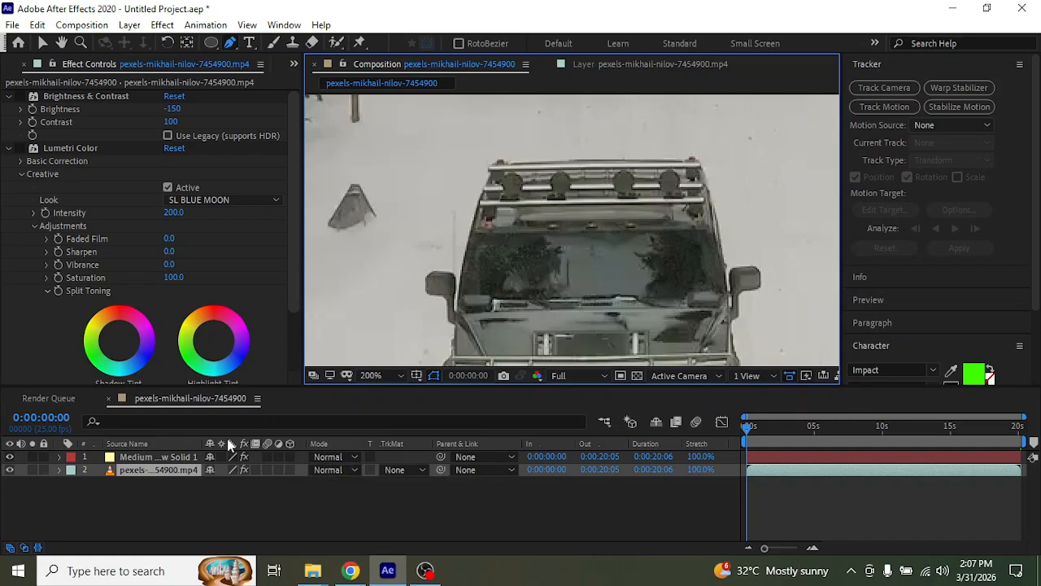
left_click(186, 461)
scroll(400, 283, "down", 2)
left_click_drag(598, 275, 627, 183)
key("g")
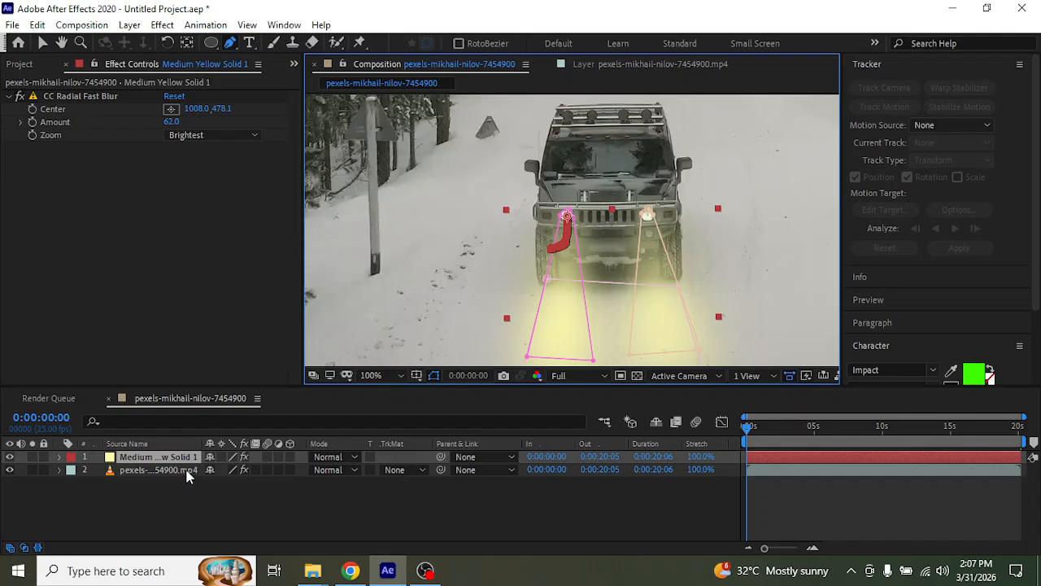
left_click(10, 456)
Step: Add a null object to the composition
left_click(114, 506)
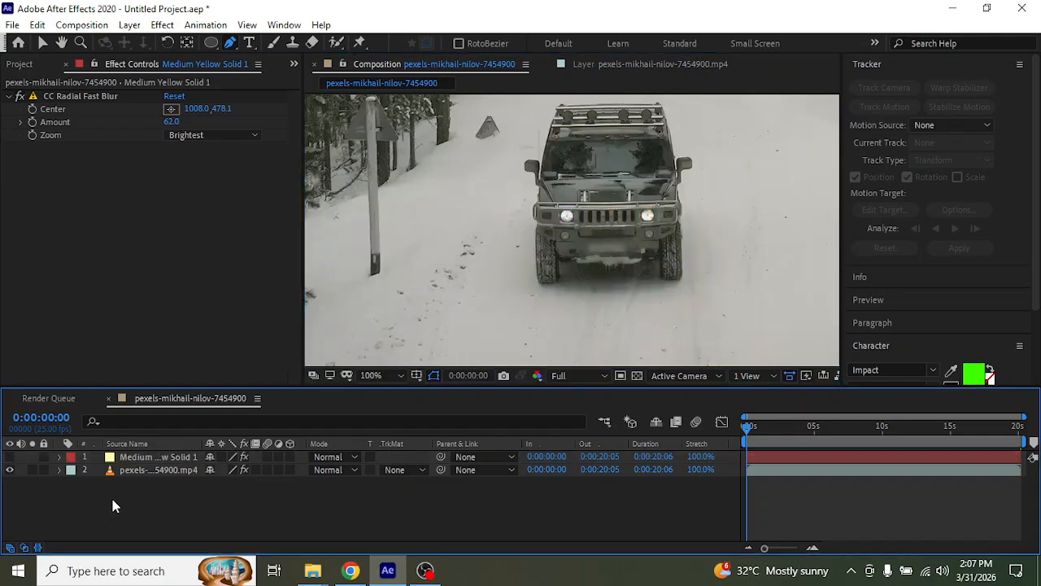
right_click(114, 506)
mouse_move(233, 332)
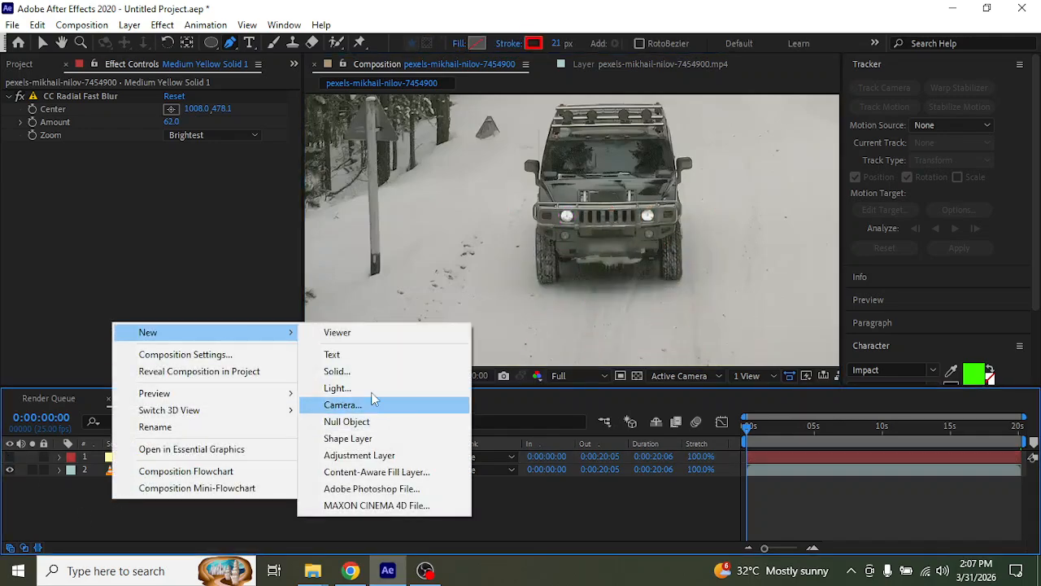
left_click(370, 422)
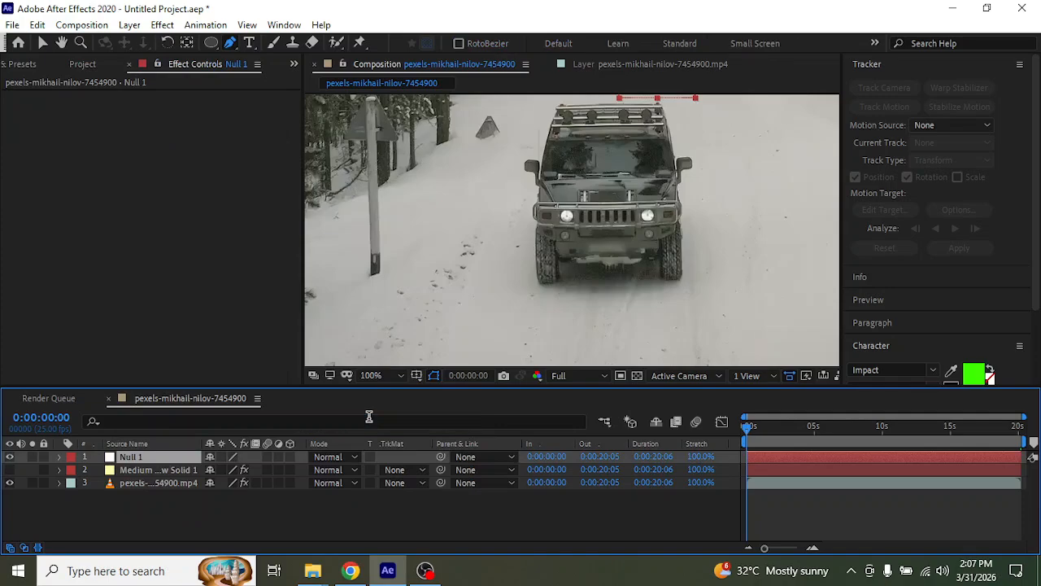
Step: Load the car footage's existing headlight track as the motion source and set its motion target to Null 1
left_click(162, 483)
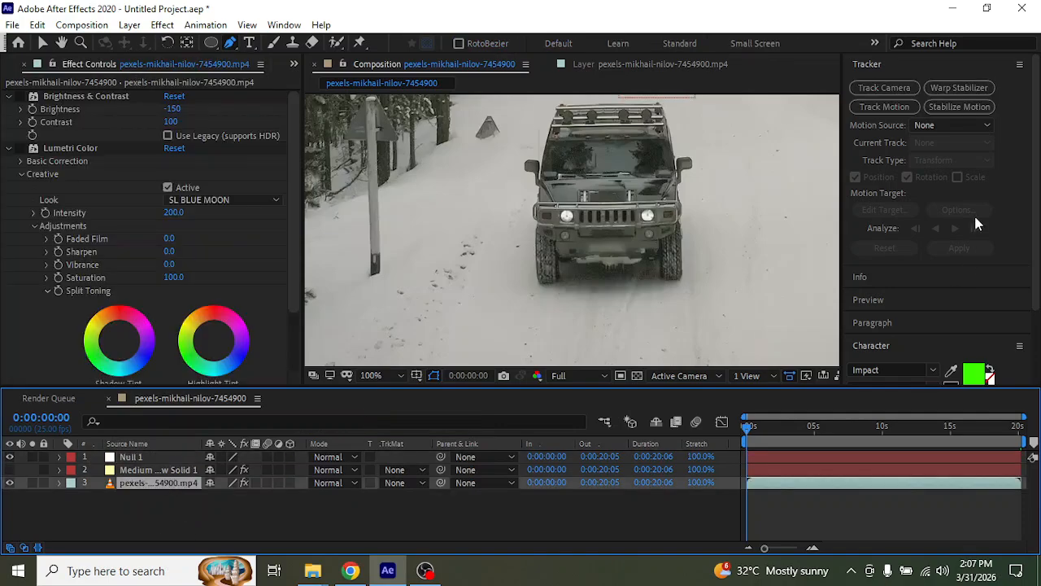
left_click(931, 126)
left_click(925, 195)
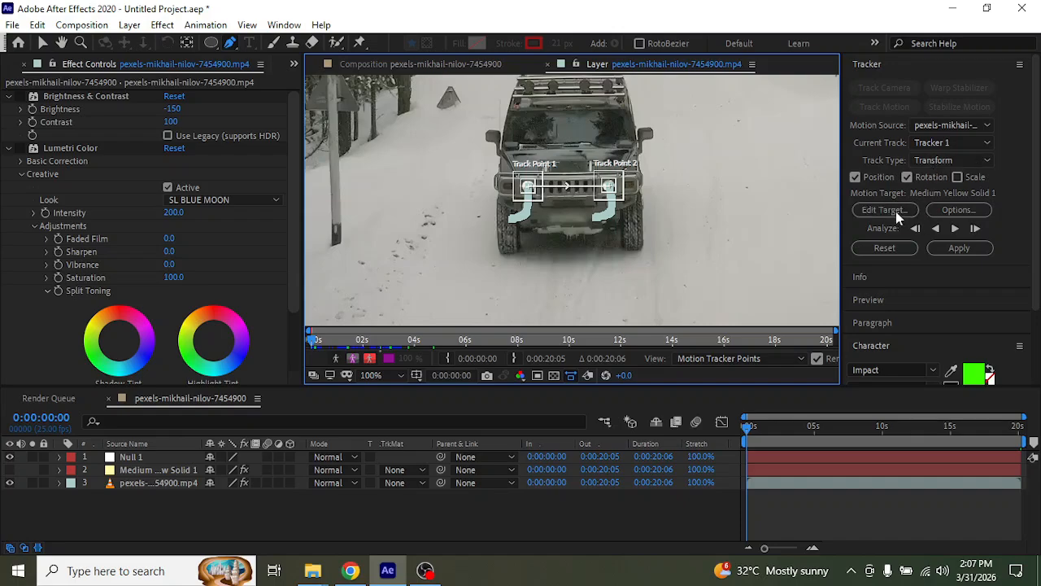
left_click(899, 211)
left_click(562, 263)
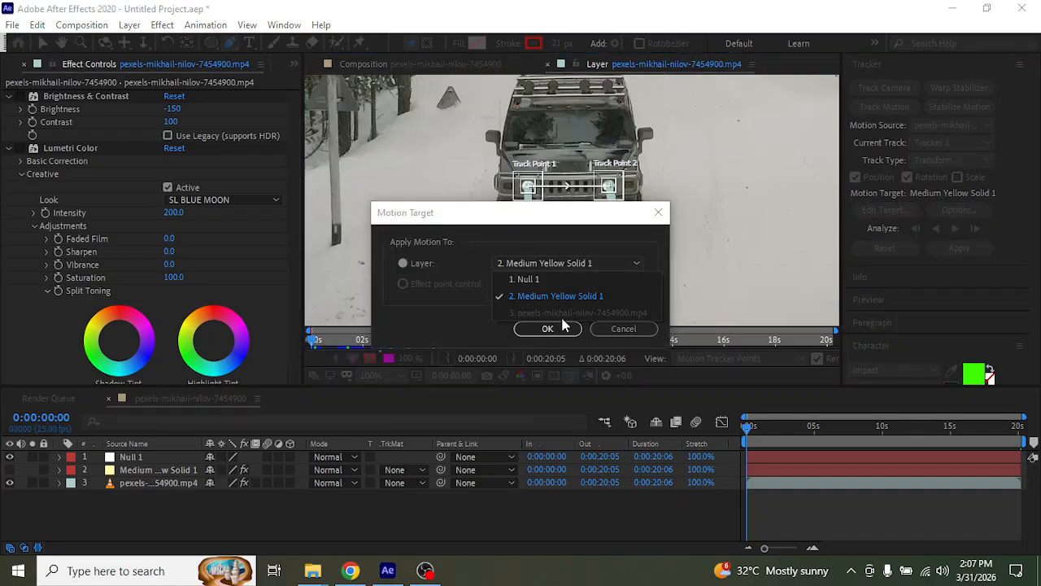
left_click(566, 284)
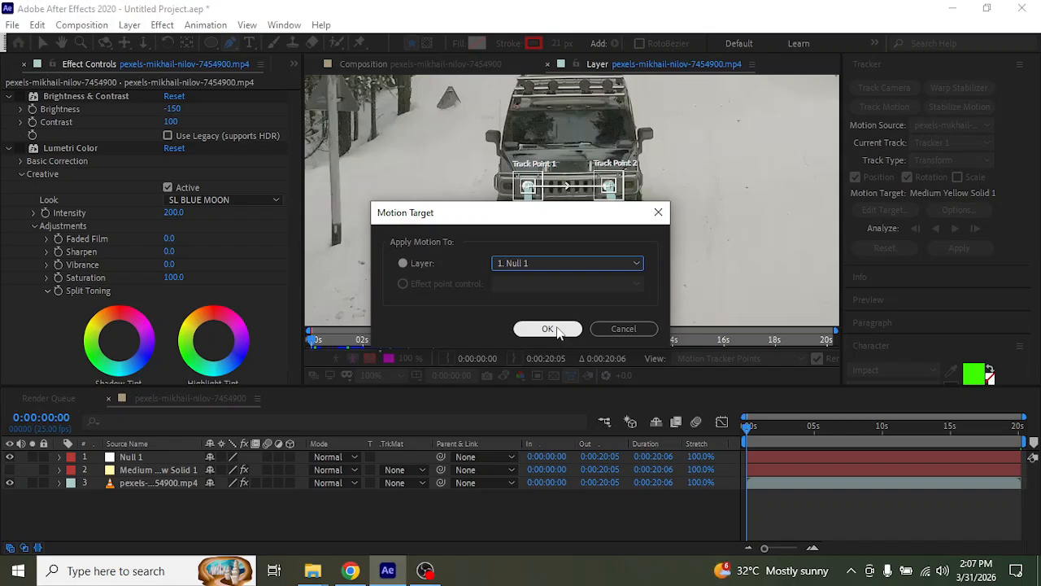
left_click(547, 328)
Step: Apply the tracking data to the null in X and Y, and collapse its properties
left_click(959, 249)
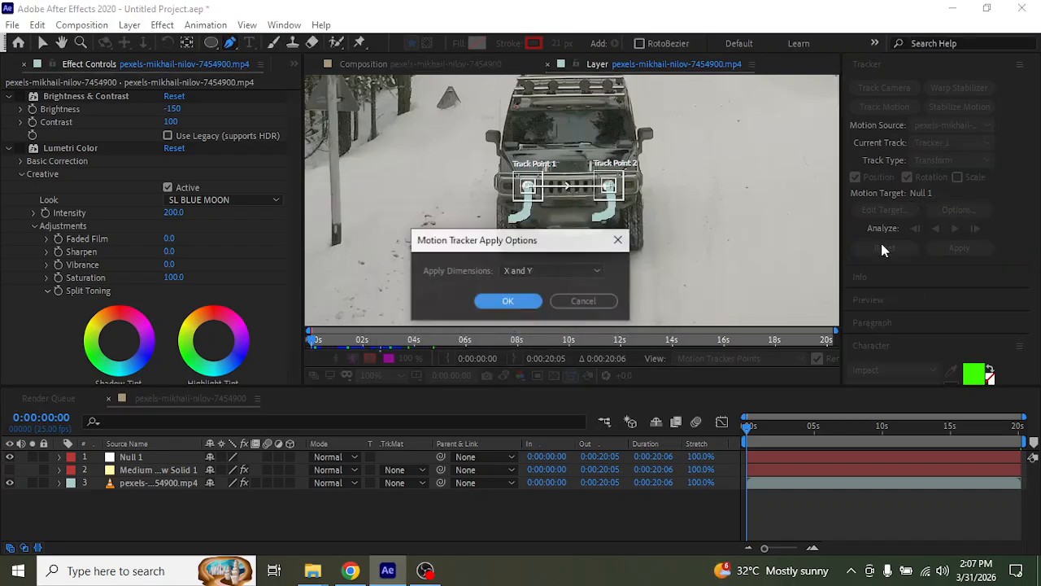
left_click(520, 301)
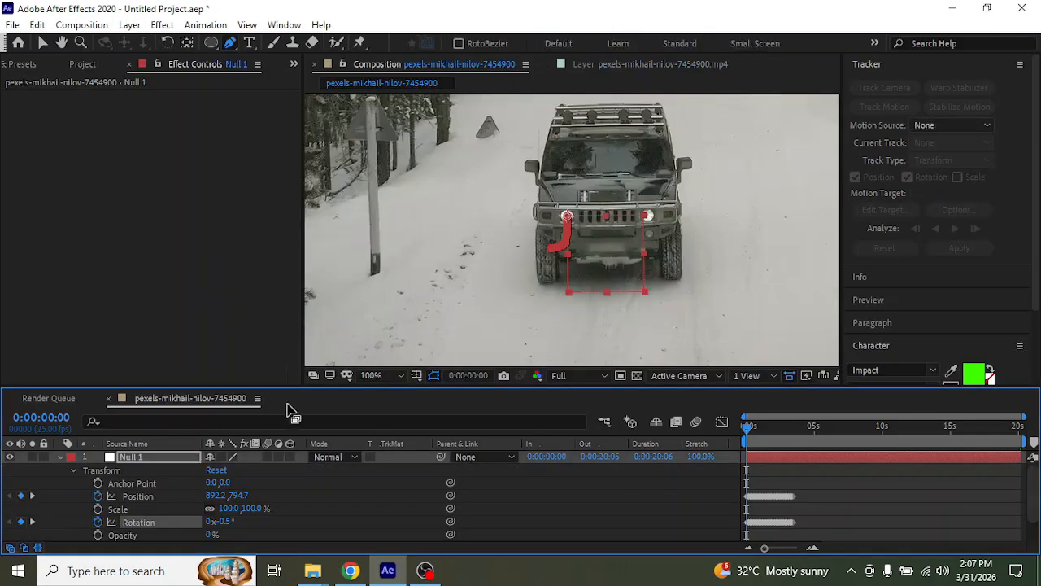
left_click(59, 457)
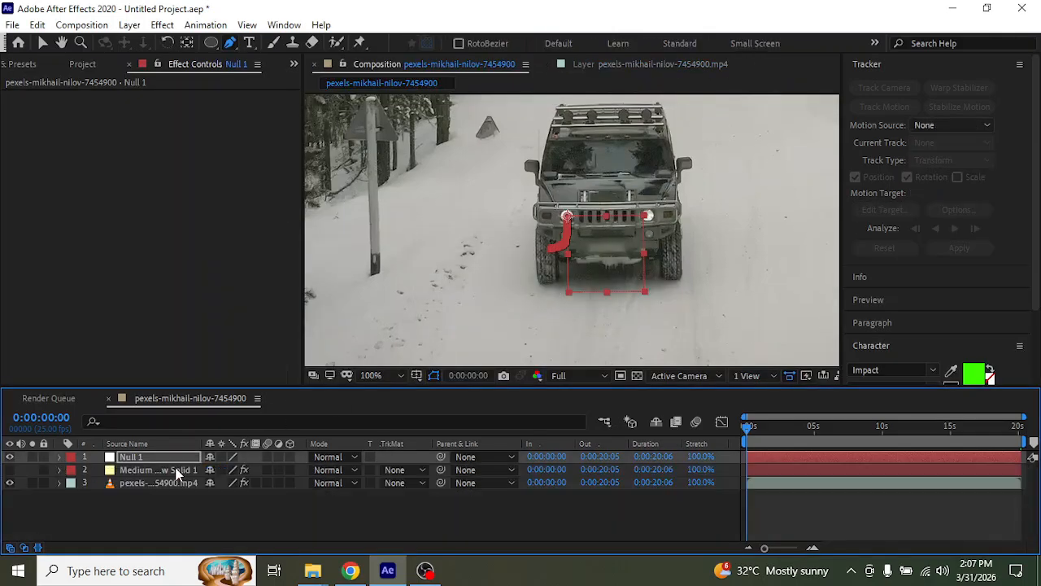
Step: Make the yellow headlight solid visible again, parent it to Null 1, and scrub the timeline to check the beams
left_click(174, 470)
left_click(9, 470)
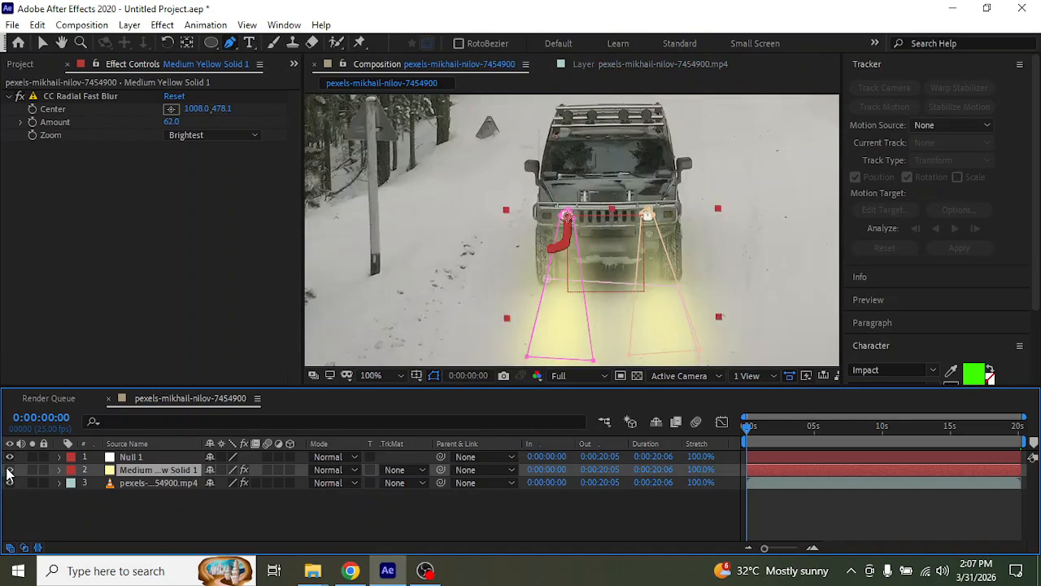
left_click_drag(440, 470, 120, 461)
left_click(208, 530)
left_click_drag(748, 430, 729, 440)
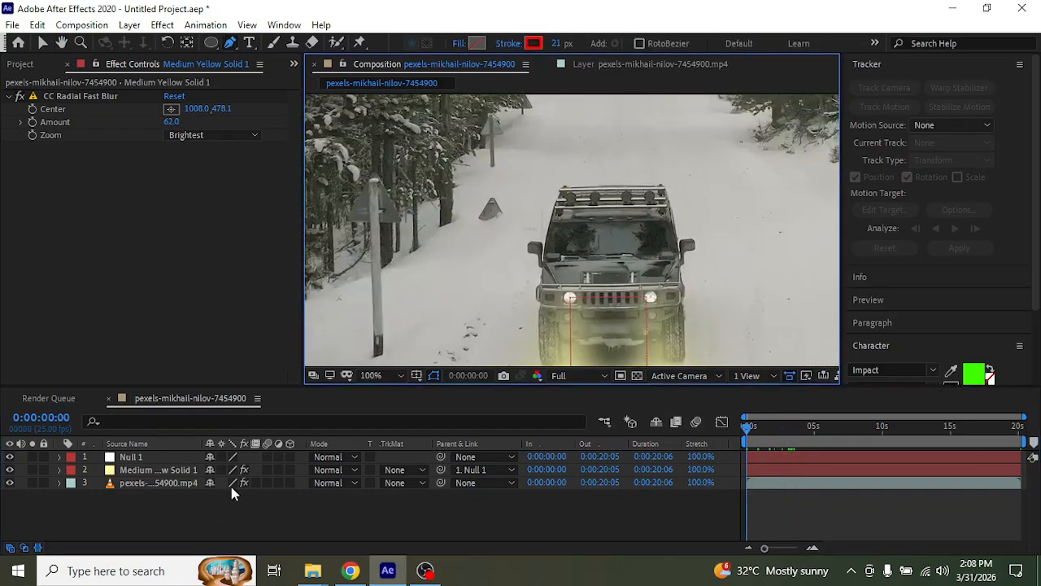
Step: Create a new orange solid with the color FF5400
right_click(231, 509)
mouse_move(331, 344)
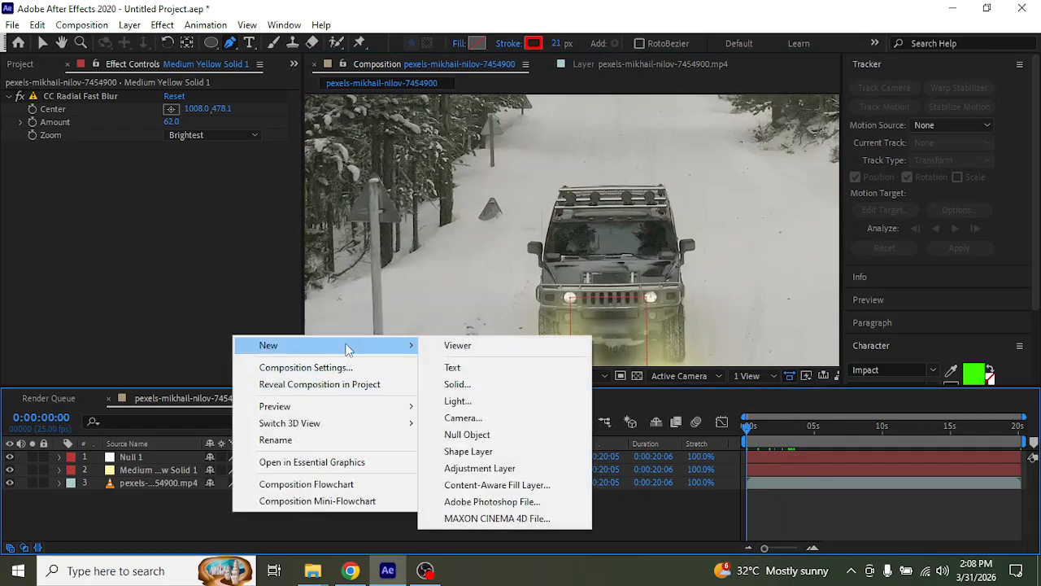
left_click(488, 385)
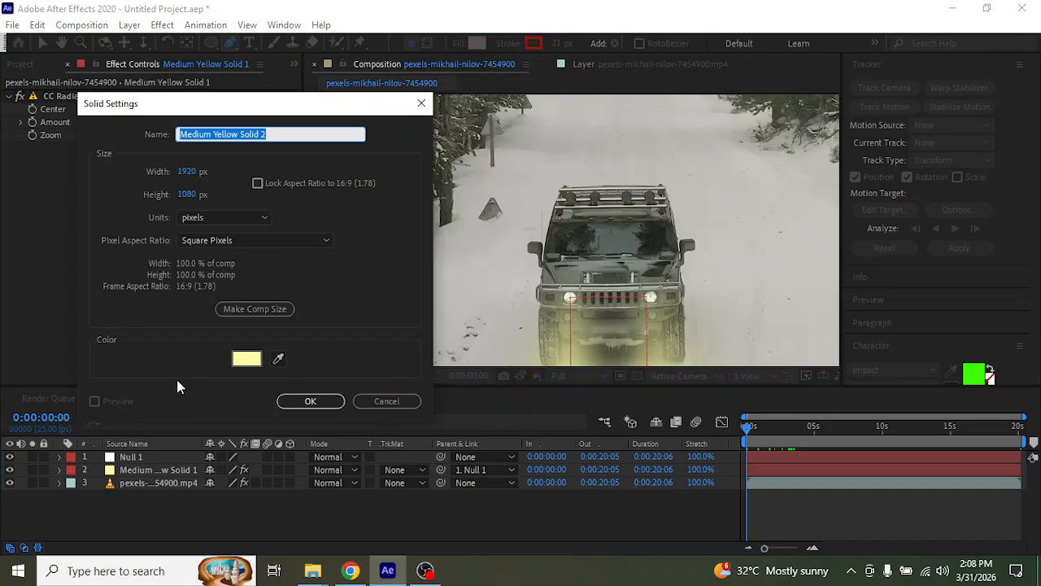
left_click(248, 359)
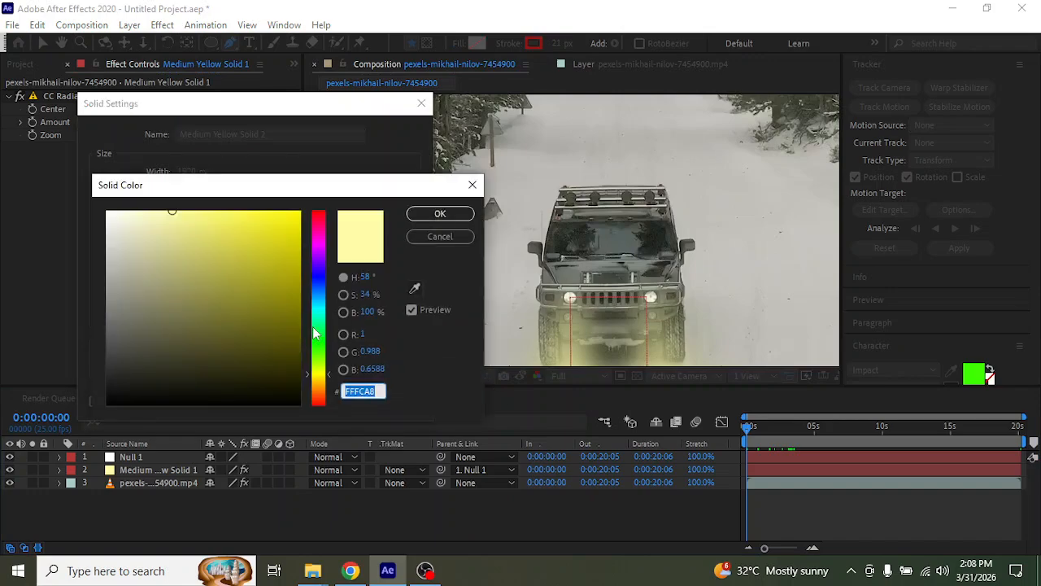
left_click(316, 394)
left_click(283, 237)
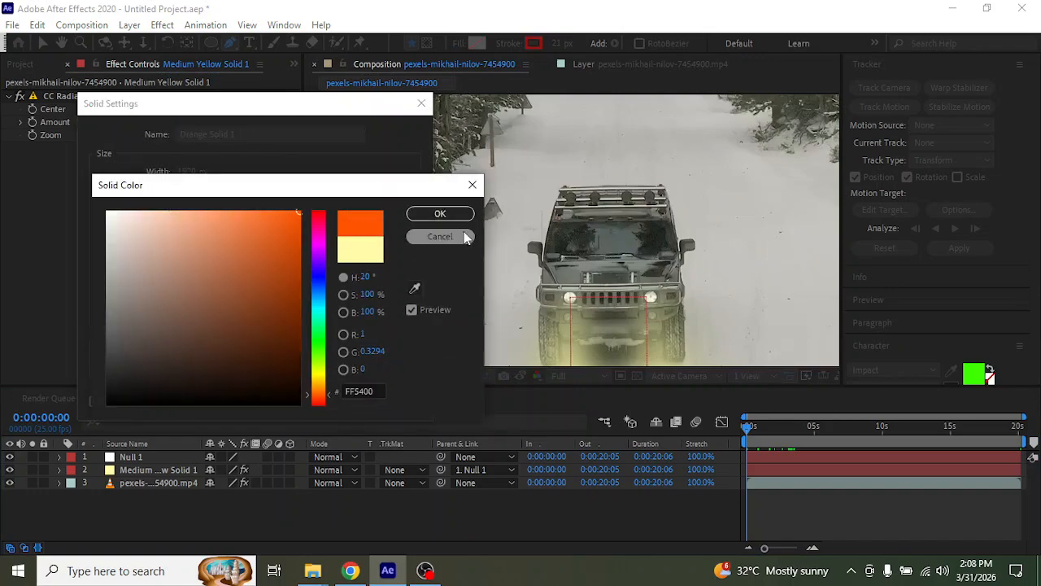
left_click(447, 215)
left_click(311, 404)
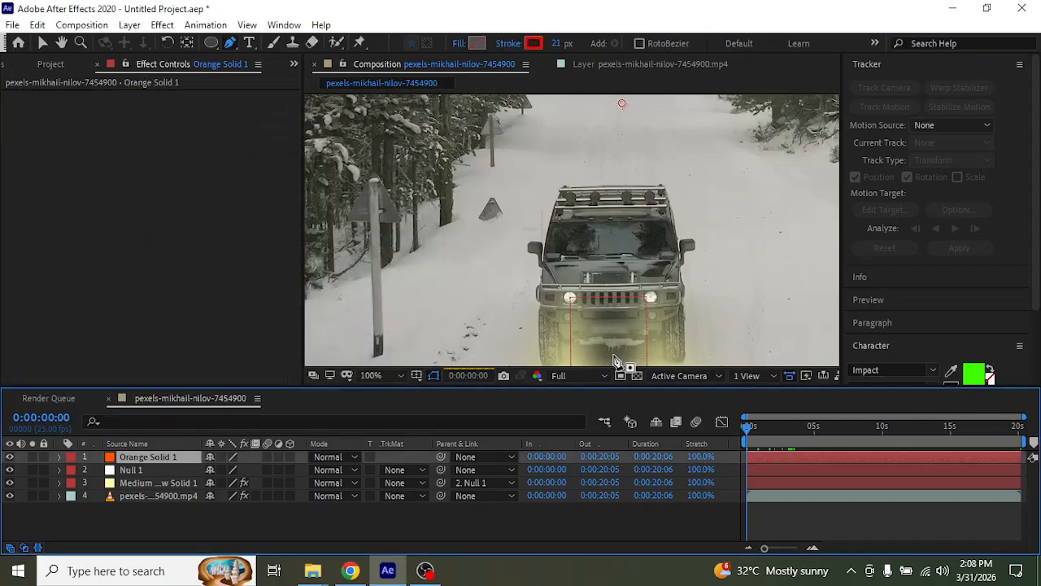
Step: Hide the orange solid and draw a closed five-point Pen mask around the turn signal beside the right-hand headlight
left_click(10, 456)
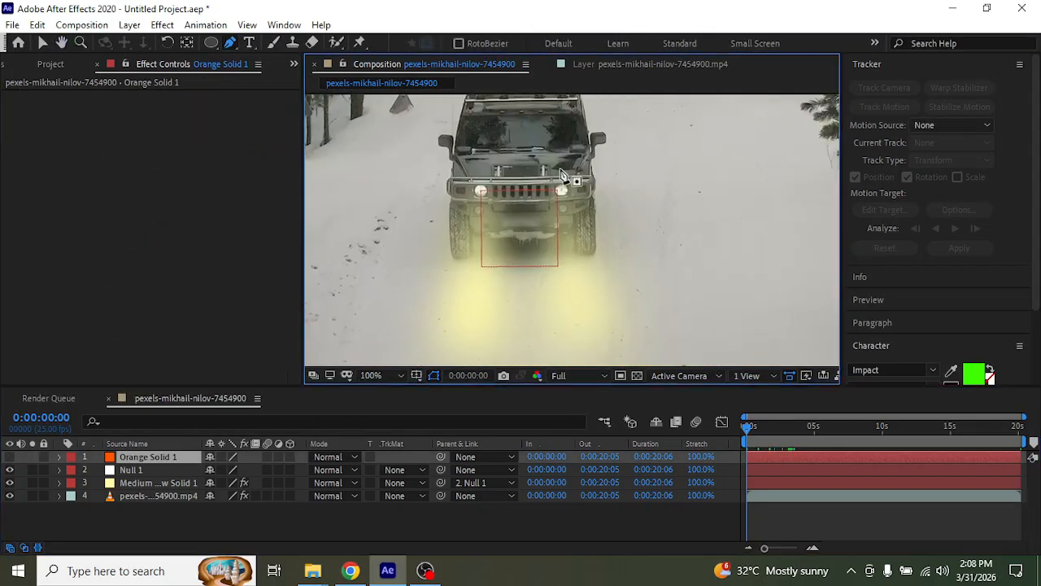
scroll(566, 177, "up", 5)
scroll(567, 177, "up", 3)
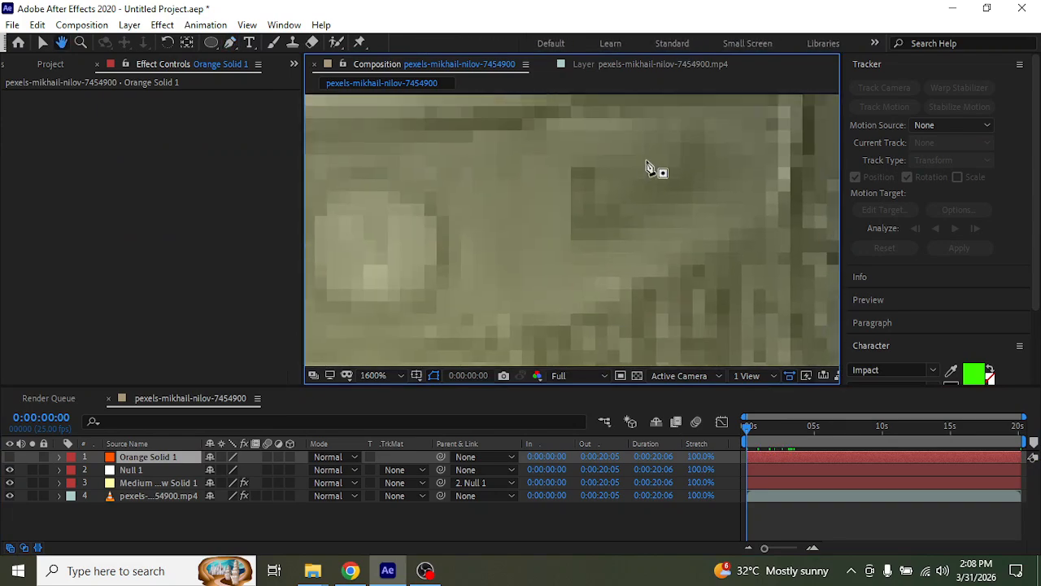
left_click_drag(637, 270, 618, 341)
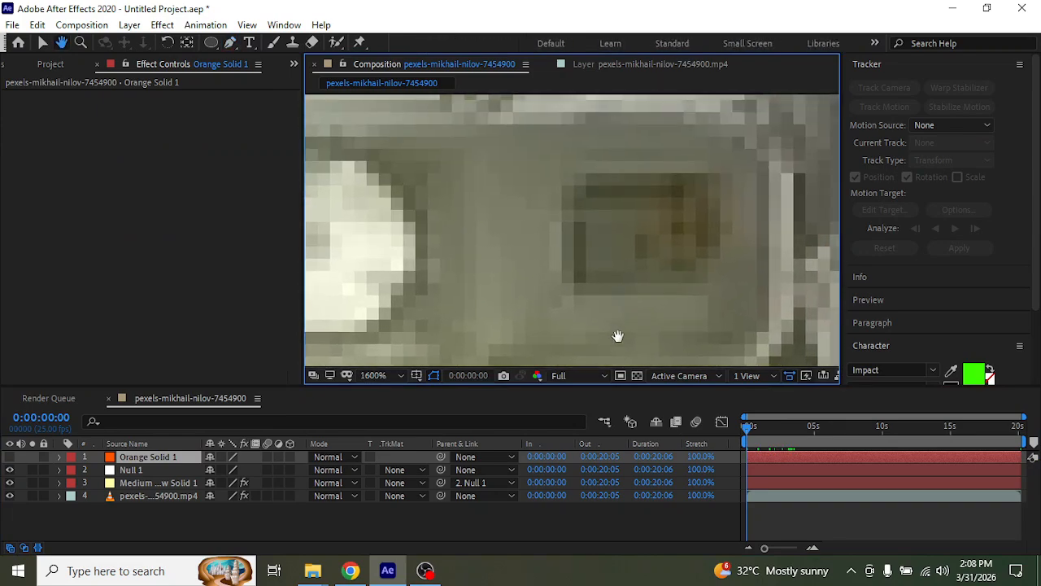
left_click(579, 276)
left_click(579, 199)
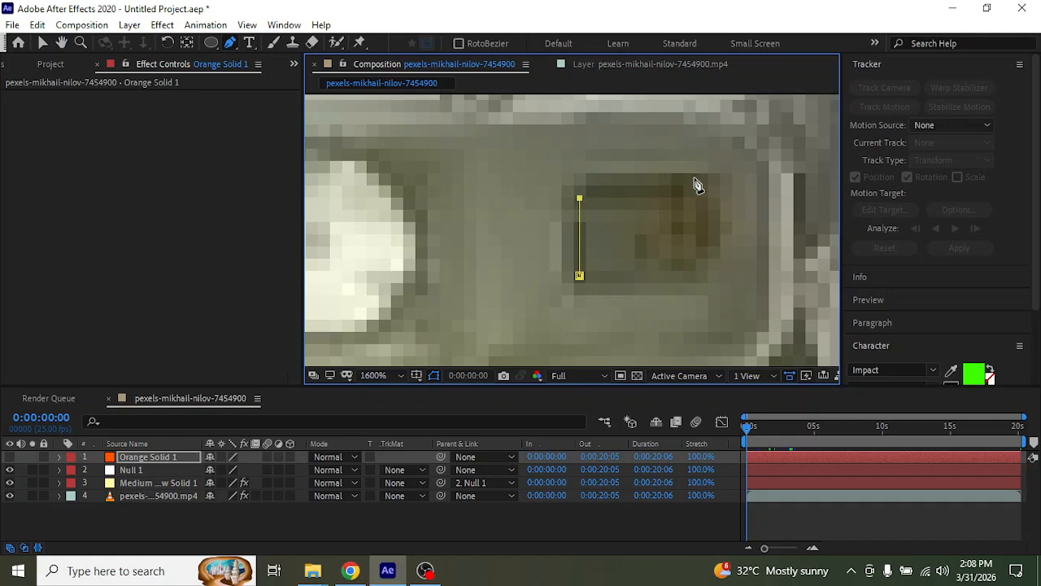
mouse_move(692, 179)
left_mouse_down()
mouse_move(762, 190)
mouse_move(691, 177)
left_mouse_up()
left_click_drag(720, 238, 678, 278)
left_click(579, 276)
Step: Draw a matching Pen mask around the turn signal beside the left-hand headlight, and make the orange solid visible
scroll(585, 284, "down", 3)
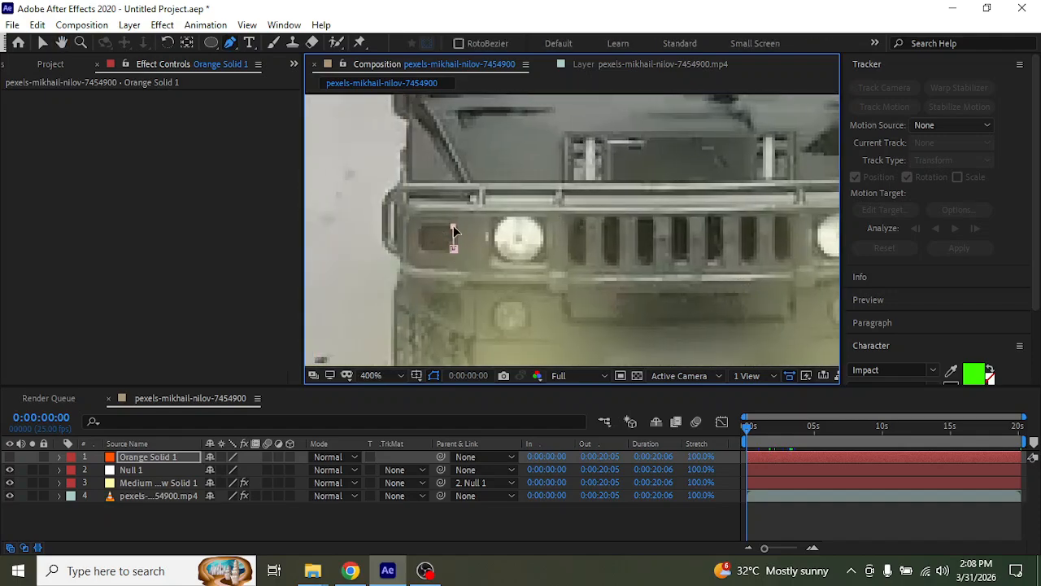
left_click(424, 229)
left_click(420, 258)
left_click(456, 257)
left_click(10, 458)
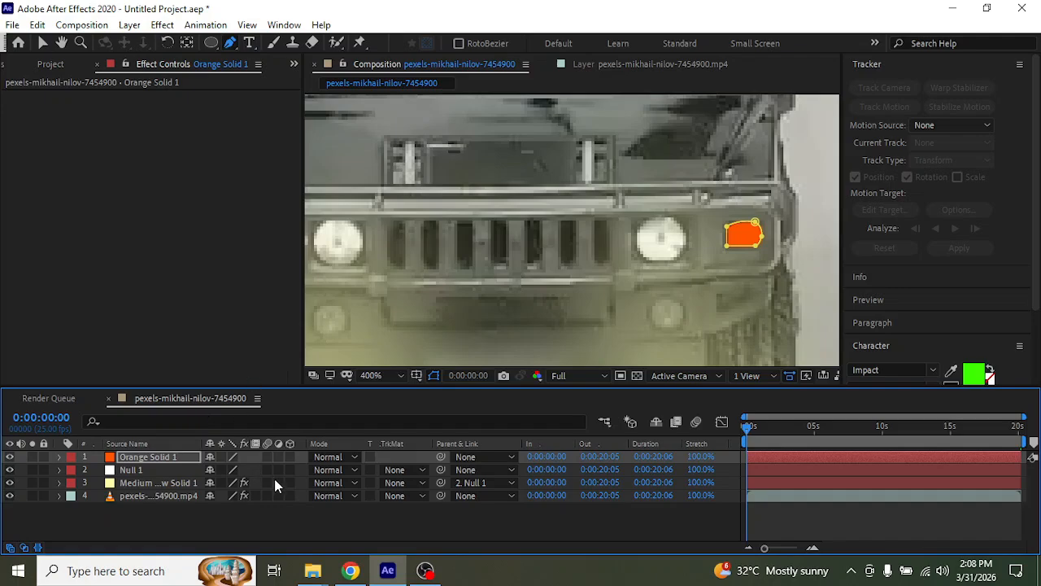
Step: Parent the orange solid to Null 1 and apply the Deep Glow effect to it
left_click(182, 456)
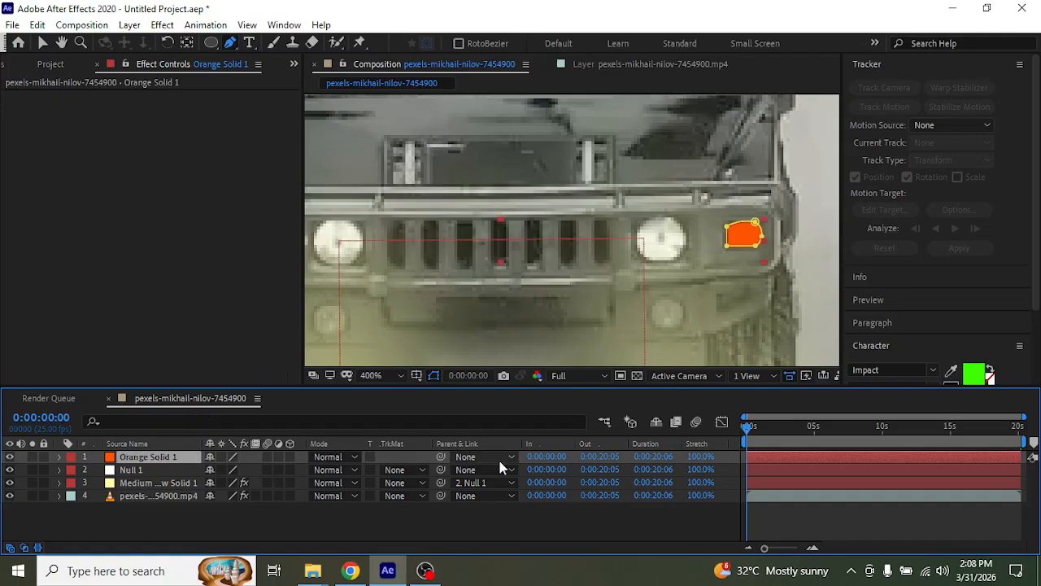
left_click_drag(441, 457, 157, 468)
key("ctrl+5")
left_click(99, 83)
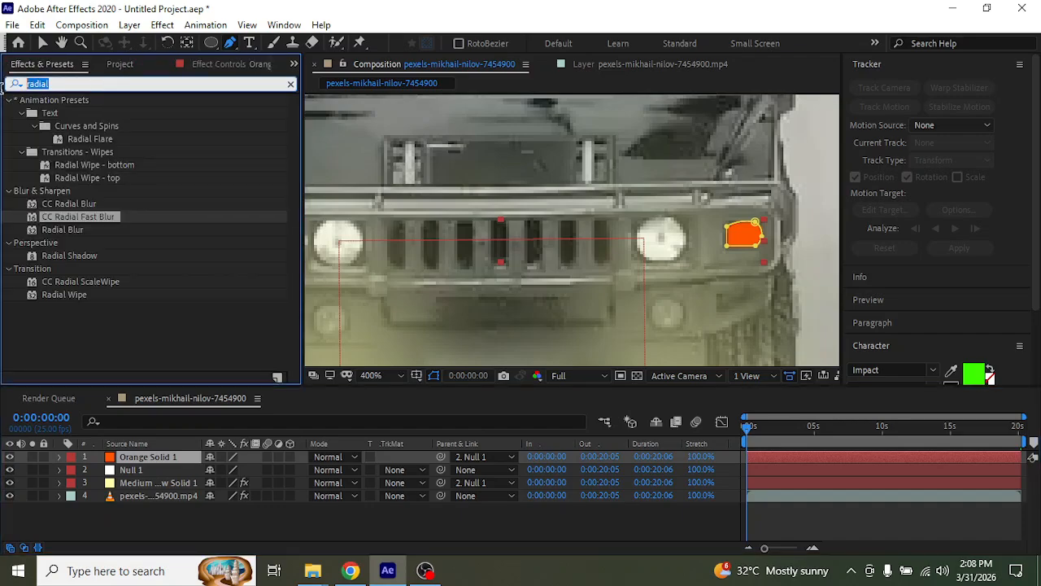
type("glow")
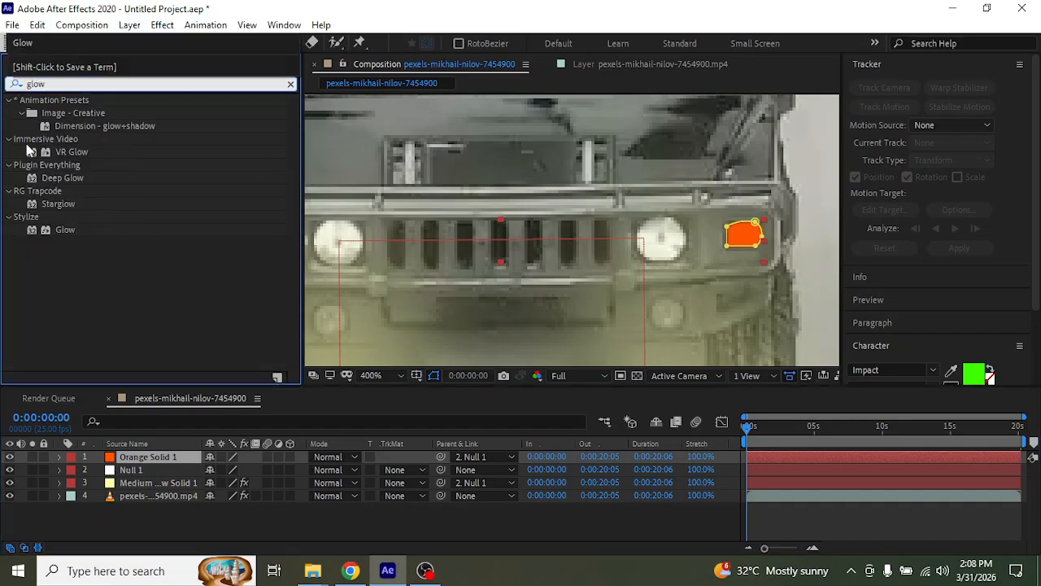
left_click(64, 230)
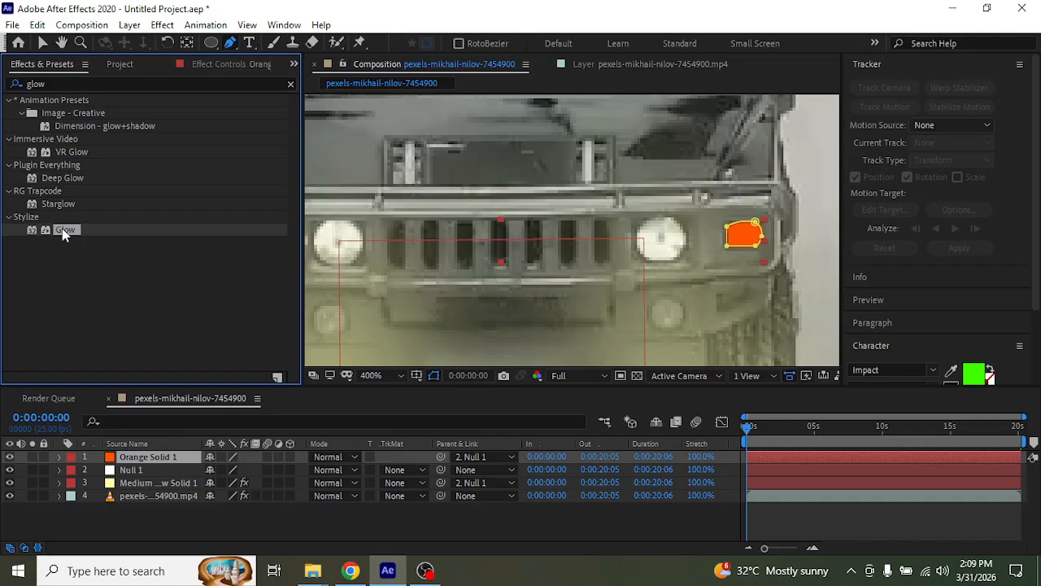
left_click_drag(78, 177, 166, 451)
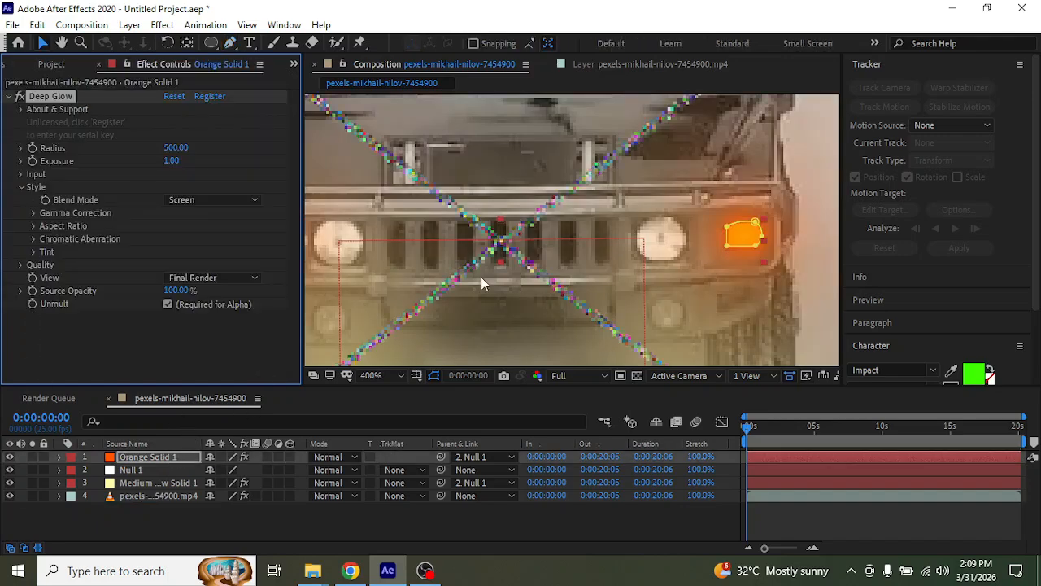
Step: Turn the Brightness & Contrast and Lumetri Color effects on the car footage back on, and view the full frame
key("comma")
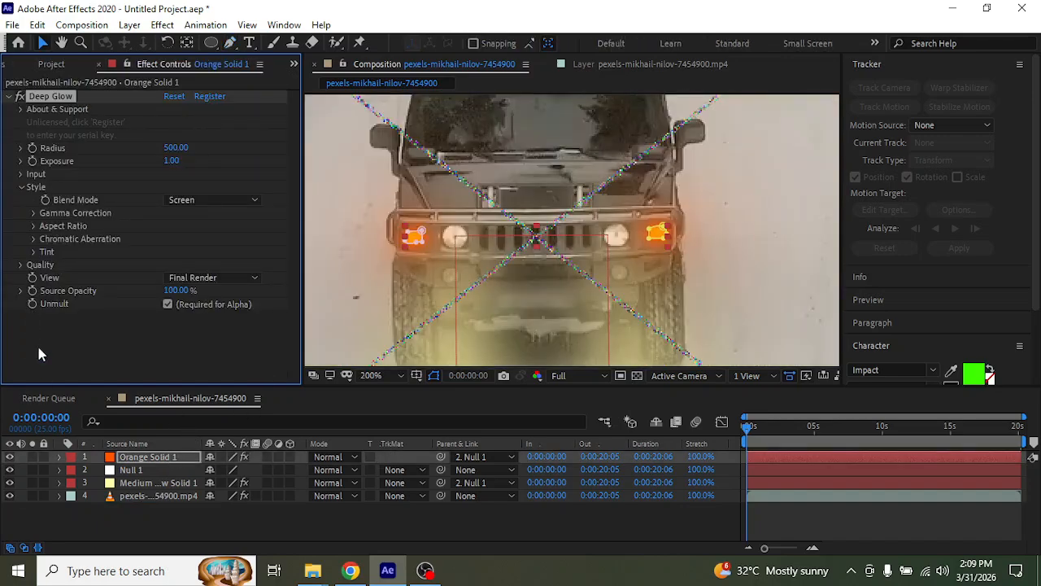
left_click(159, 495)
left_click(20, 148)
left_click(19, 96)
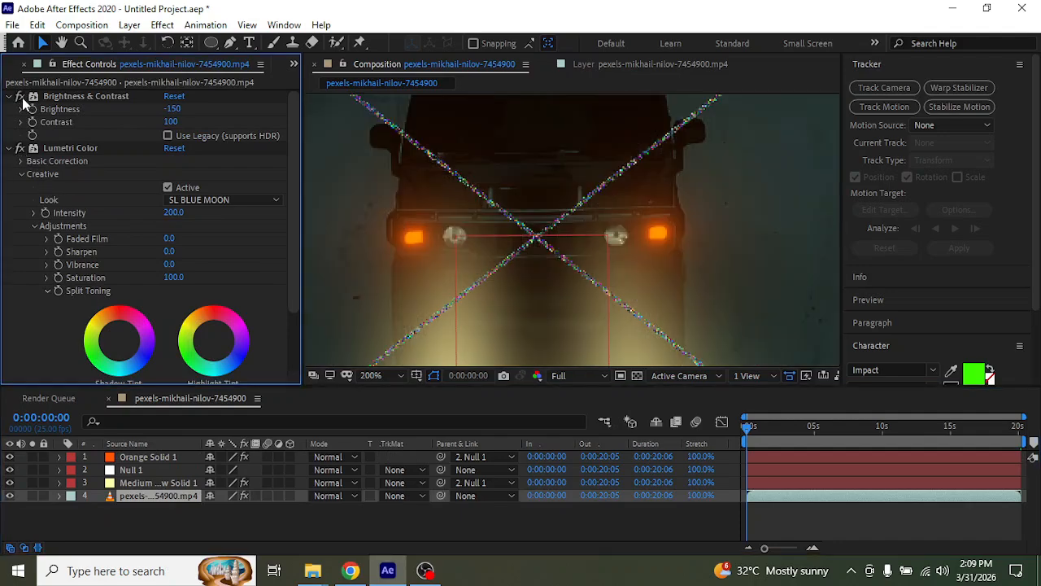
key("comma")
key("comma")
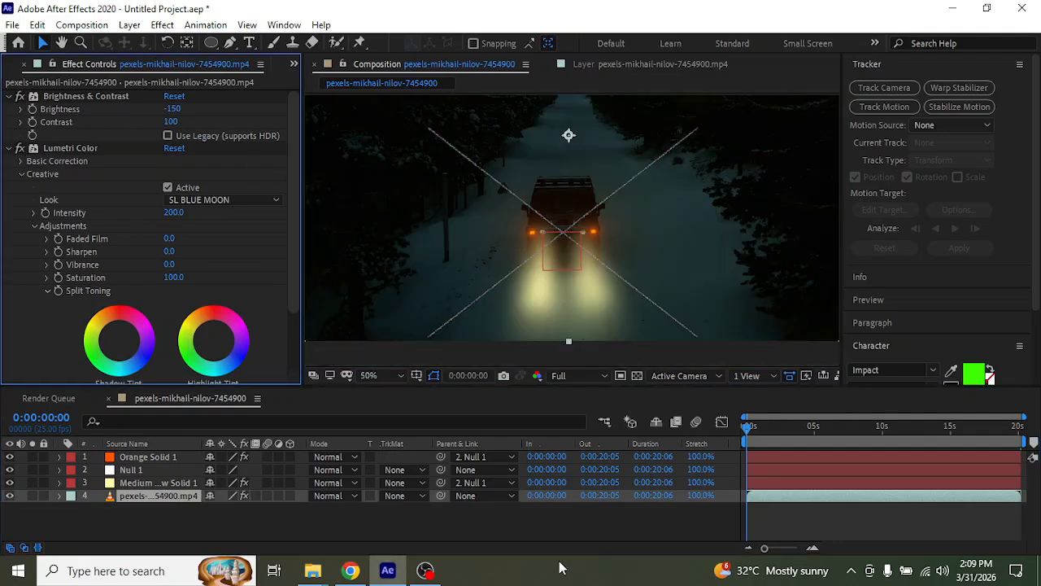
left_click(576, 535)
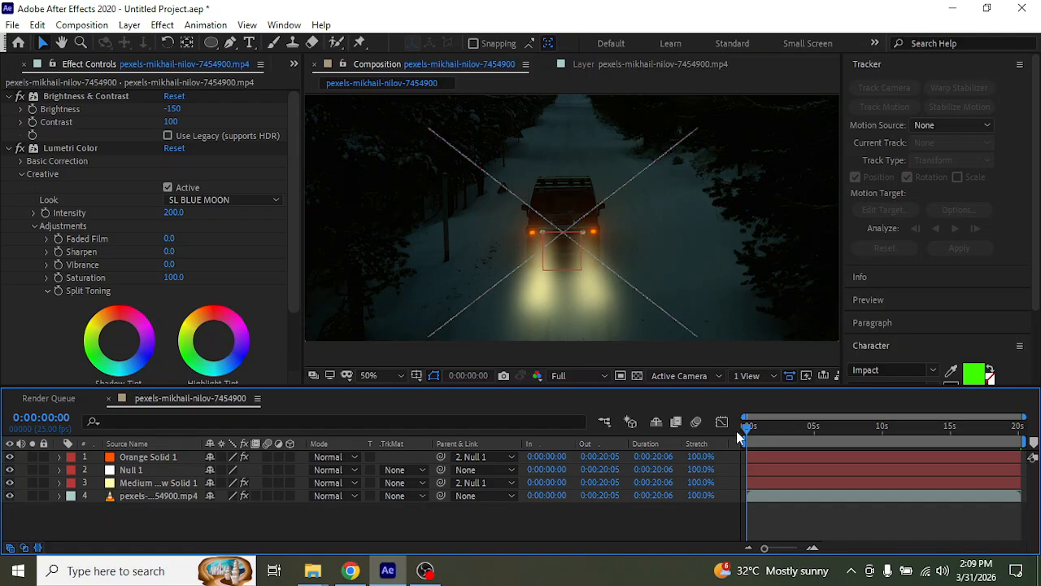
mouse_move(748, 424)
left_mouse_down()
mouse_move(794, 433)
mouse_move(749, 423)
left_mouse_up()
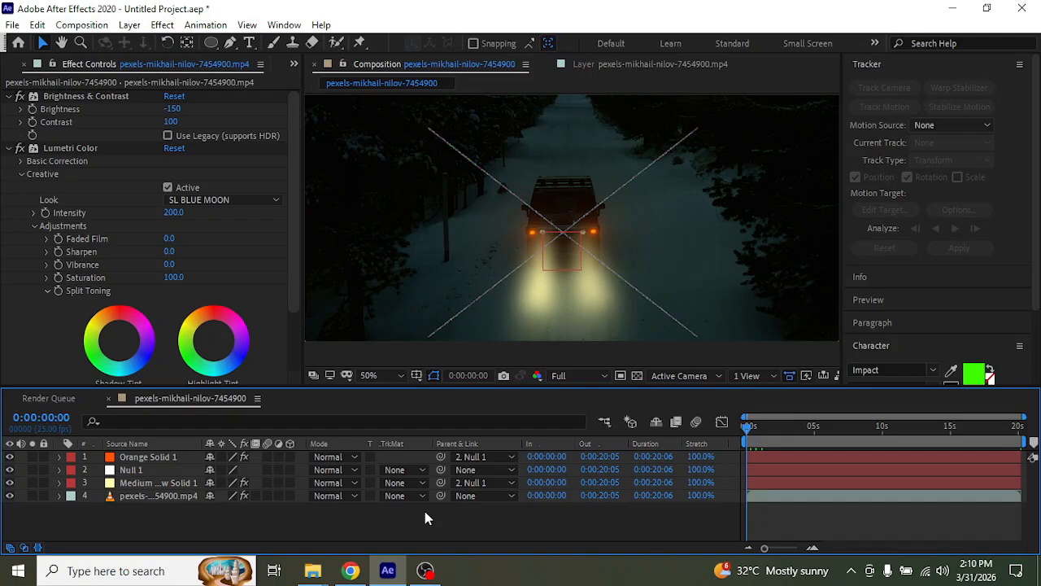
left_click(167, 495)
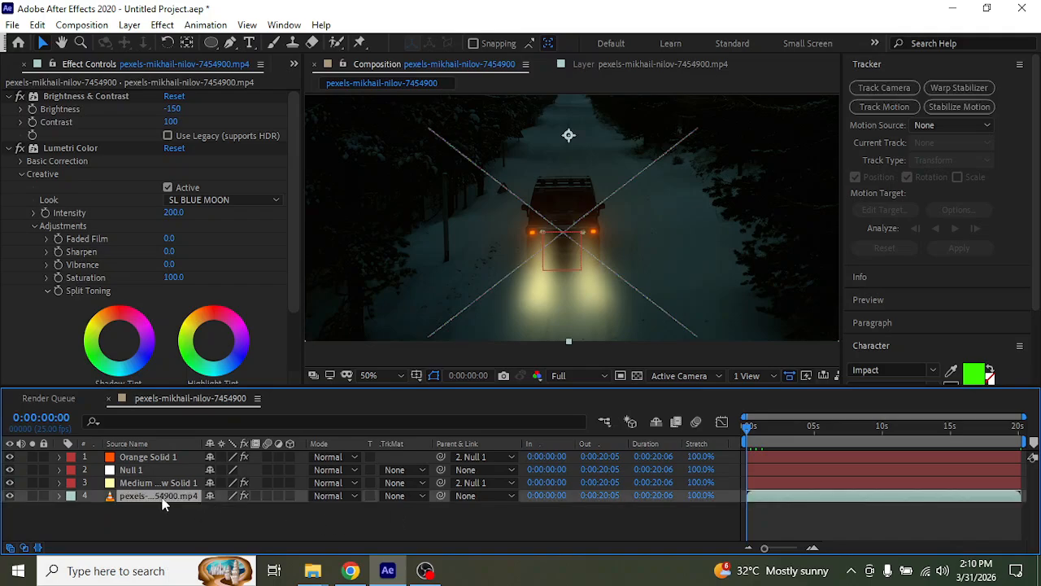
right_click(164, 495)
mouse_move(263, 289)
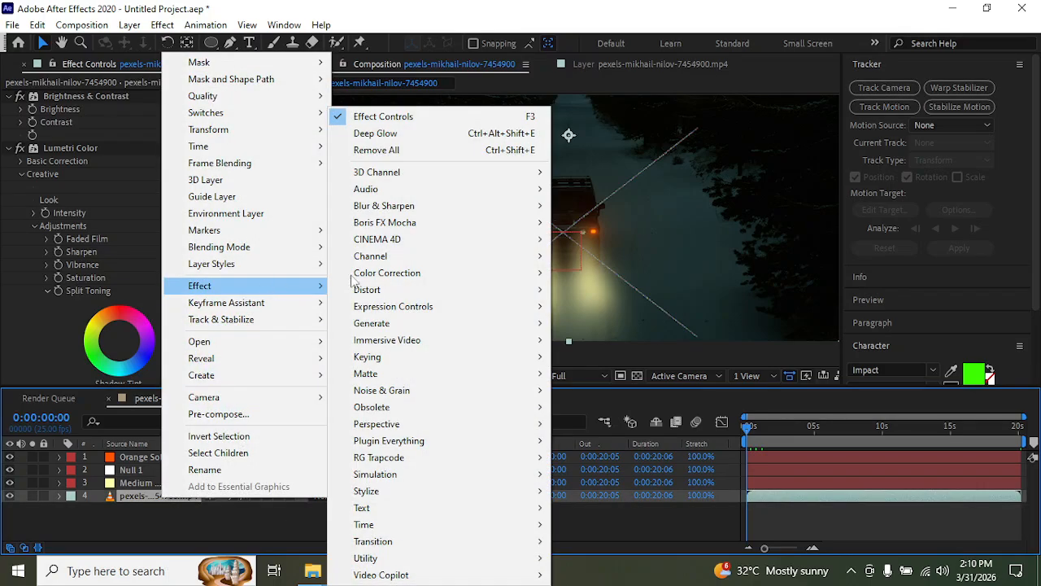
mouse_move(421, 235)
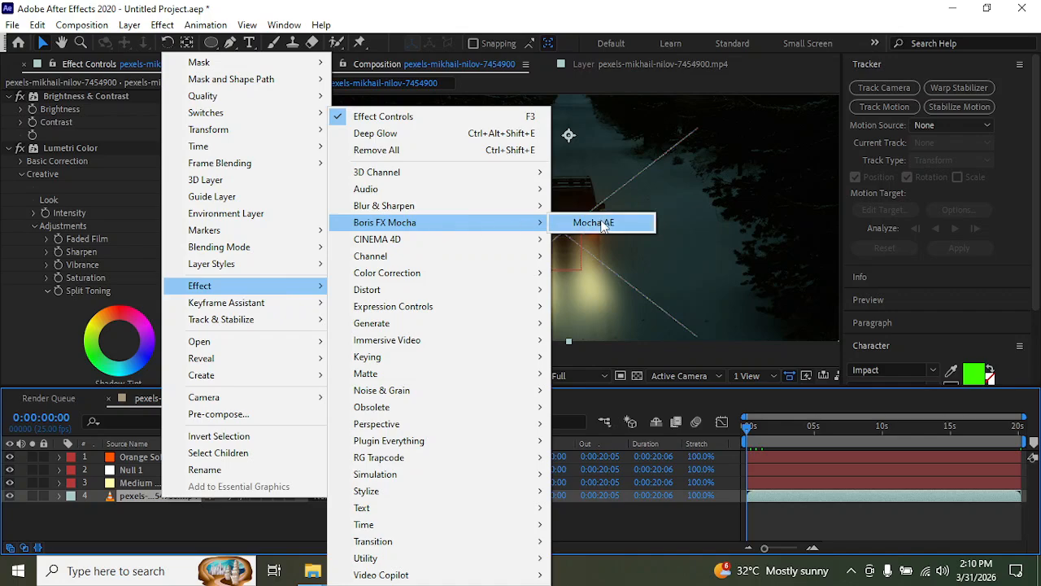
left_click(661, 8)
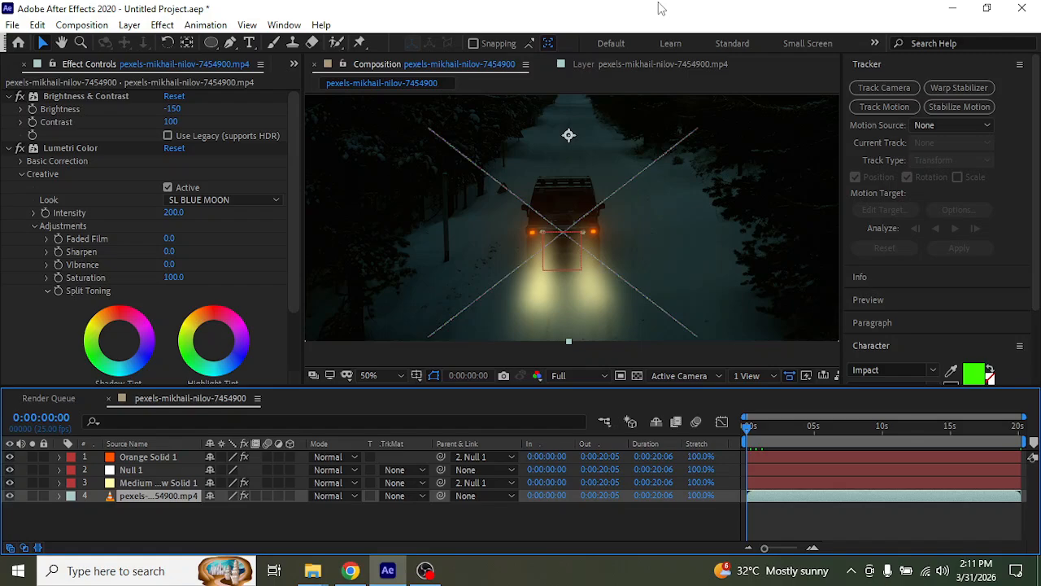
Step: Delete the Deep Glow effect from the orange solid
left_click(170, 456)
left_click(56, 100)
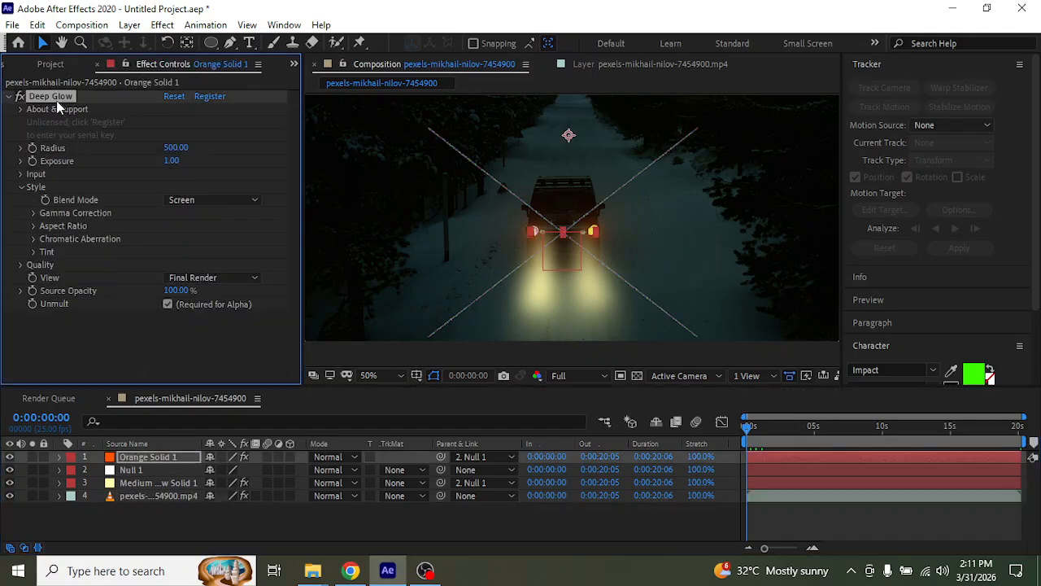
key("Delete")
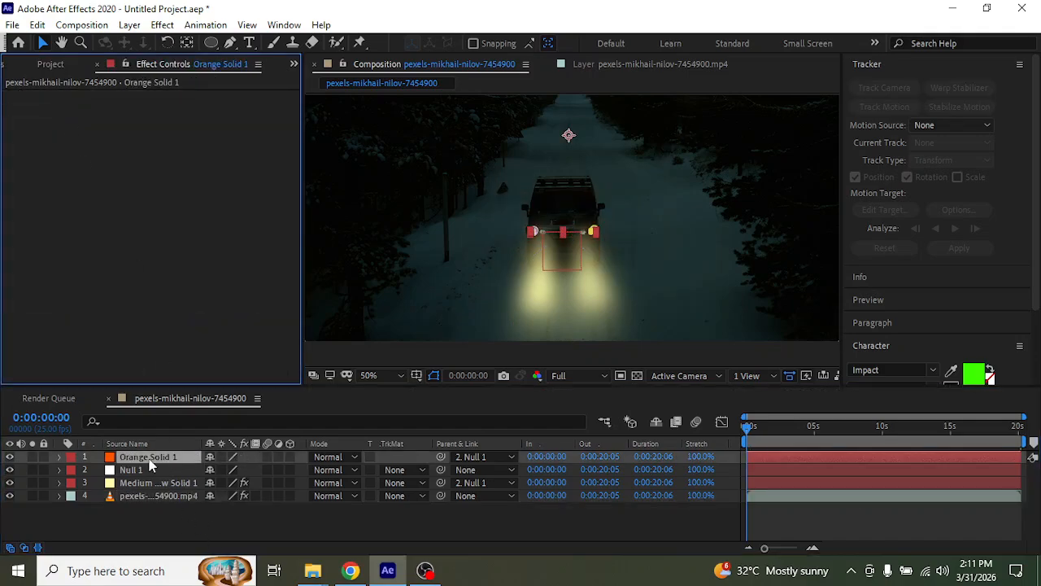
Step: Try the Trapcode Starglow effect on the orange solid with a Streak Length of 136, and delete the effect
left_click(6, 67)
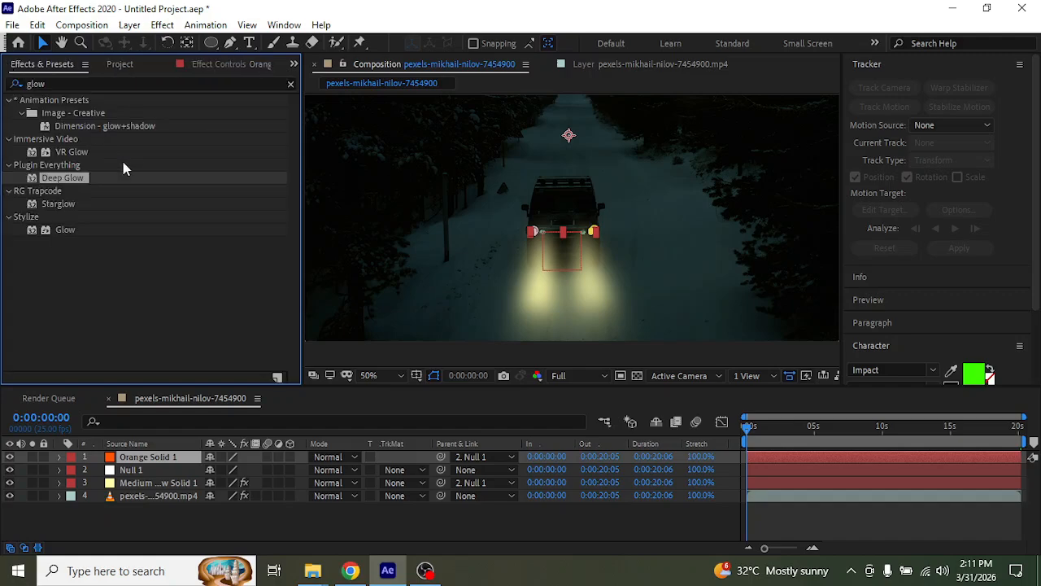
left_click(68, 232)
left_click(68, 206)
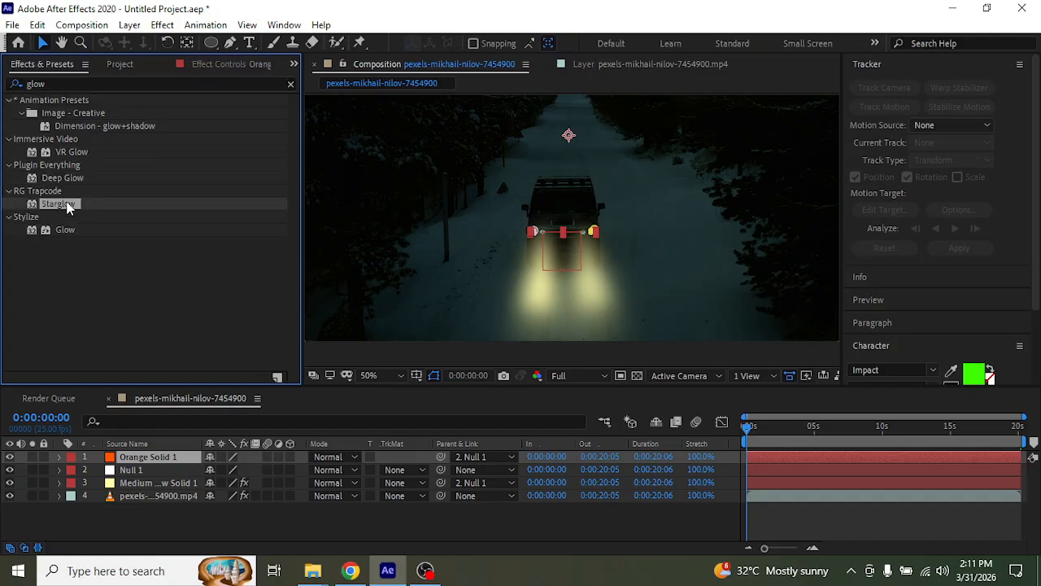
left_click_drag(60, 203, 167, 457)
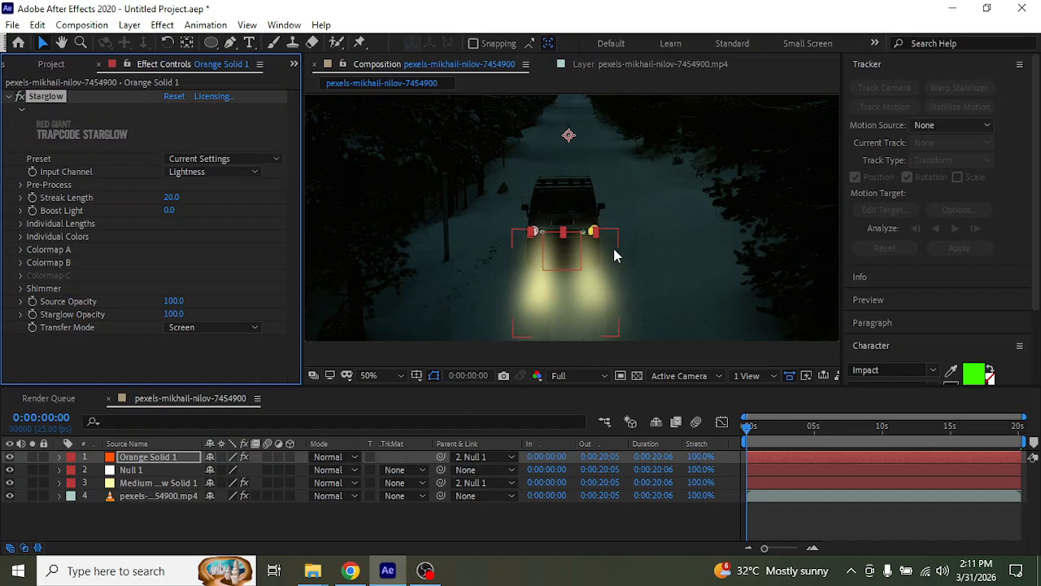
key("period")
key("period")
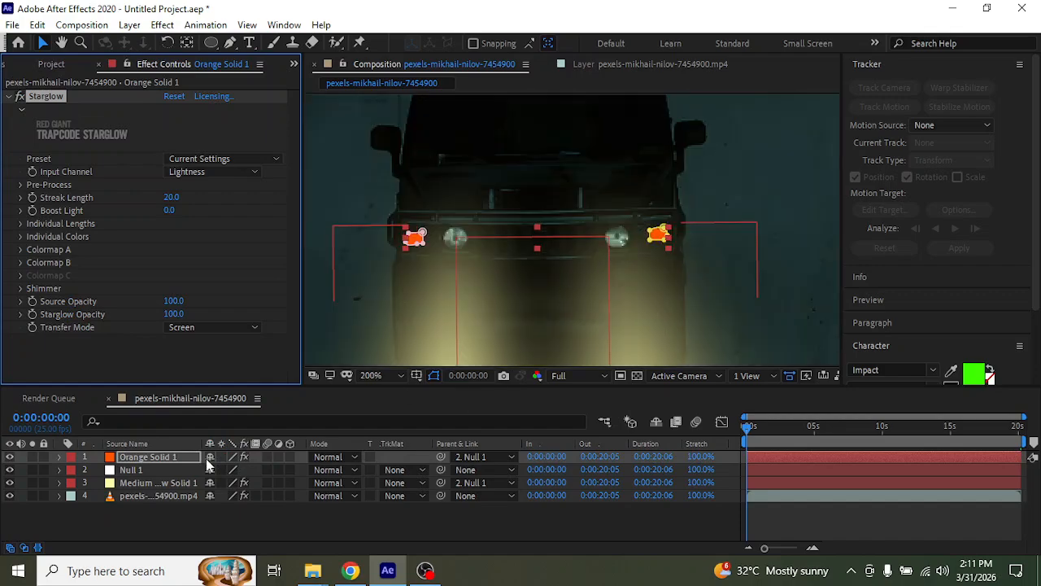
left_click(171, 457)
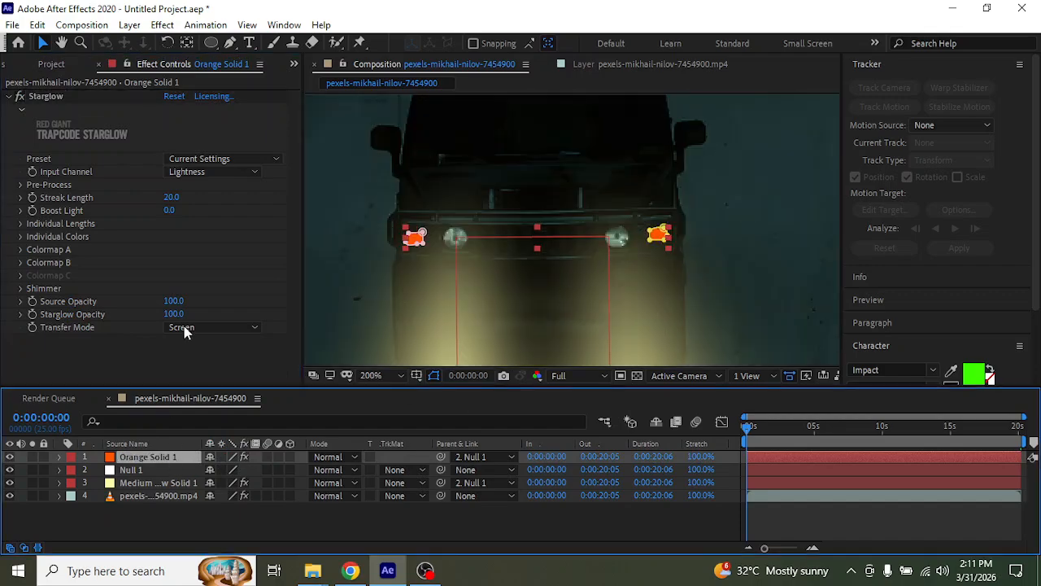
left_click_drag(181, 197, 256, 196)
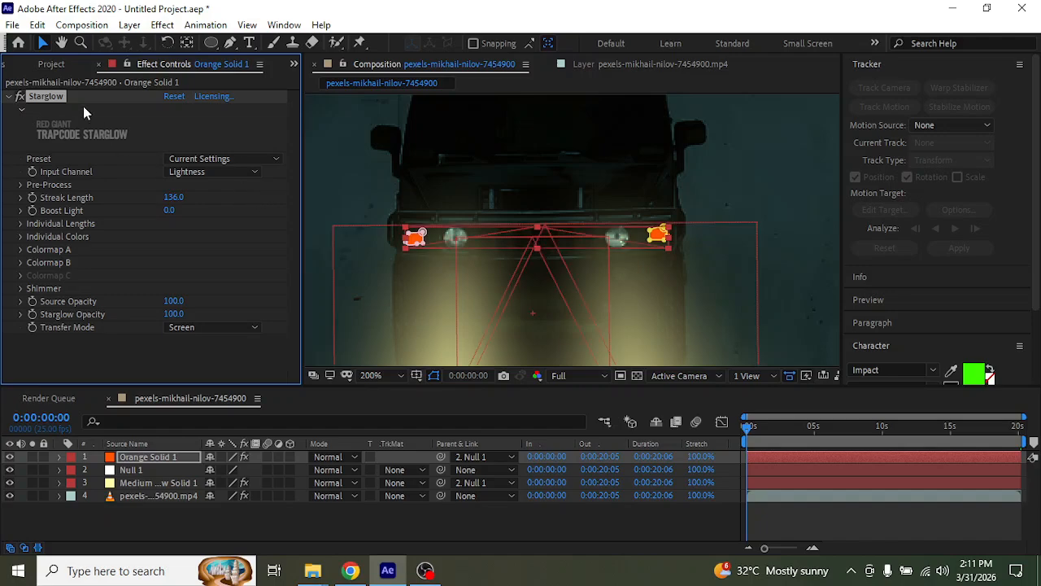
key("Delete")
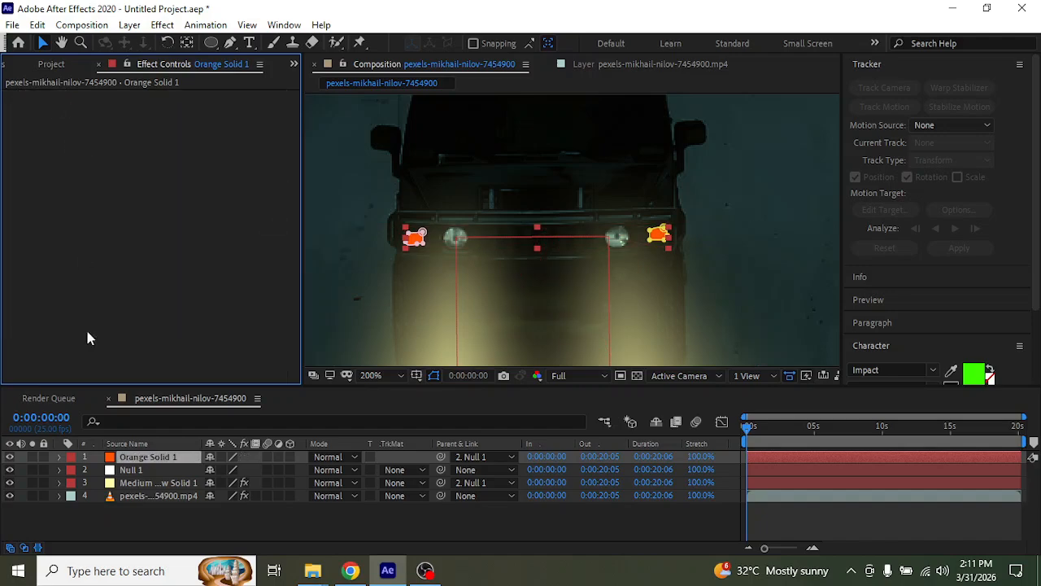
Step: Apply the Stylize Glow effect to the orange solid with threshold 37.6%, radius 34 and intensity 2.4
left_click(10, 68)
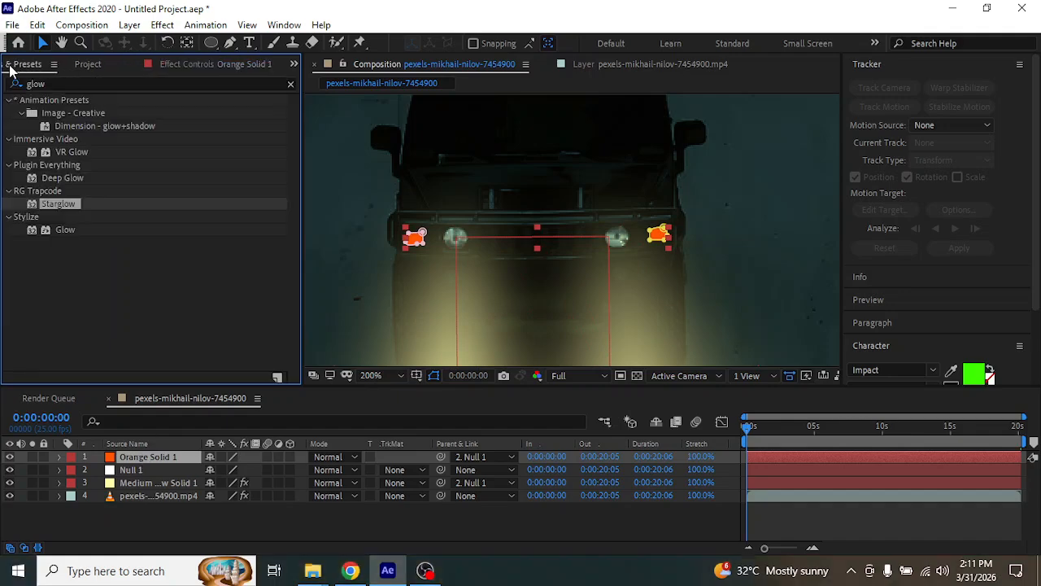
left_click_drag(69, 230, 166, 458)
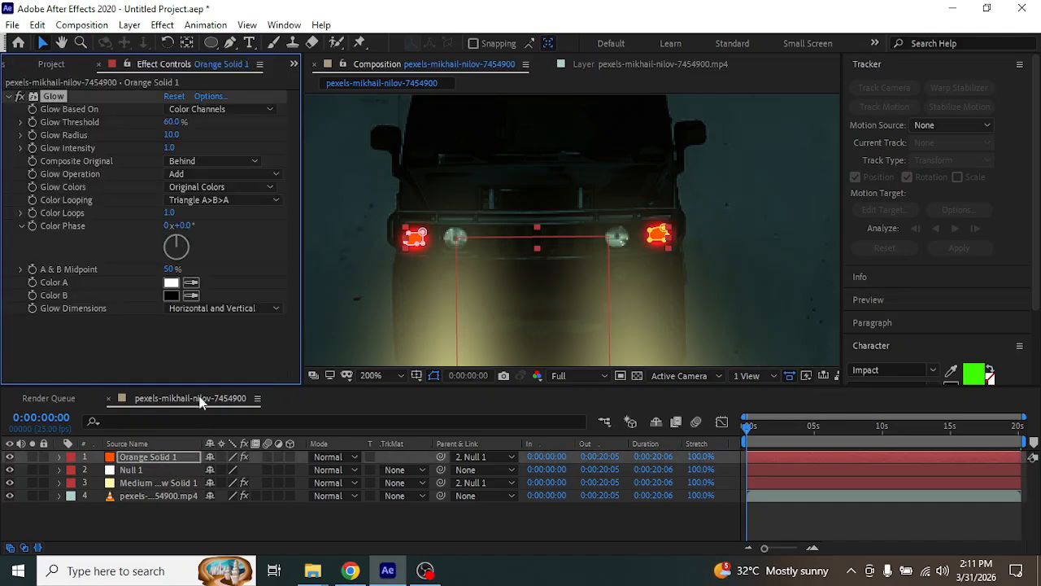
left_click_drag(171, 121, 275, 151)
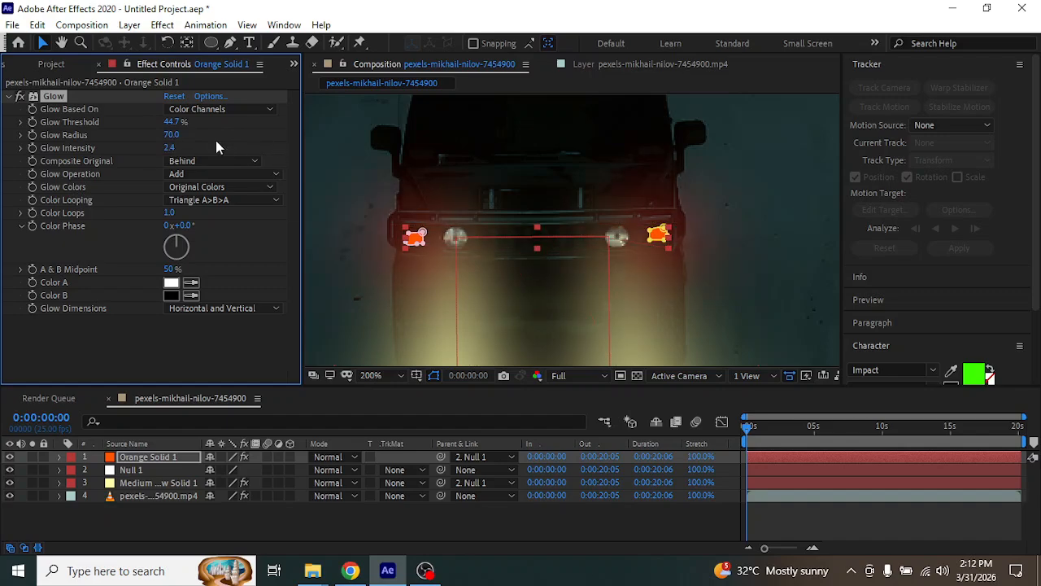
left_click_drag(170, 134, 149, 134)
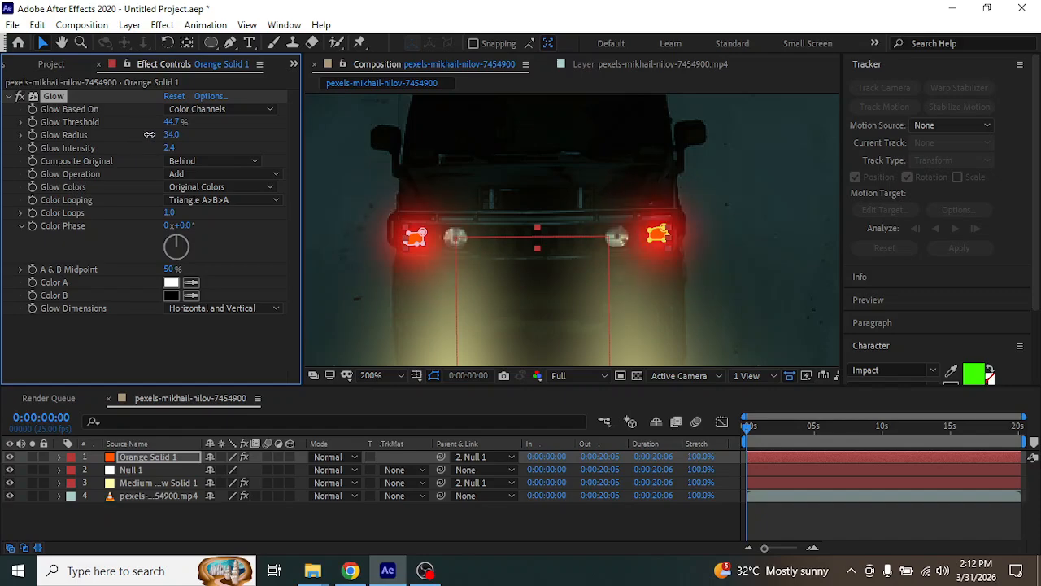
left_click_drag(159, 122, 153, 123)
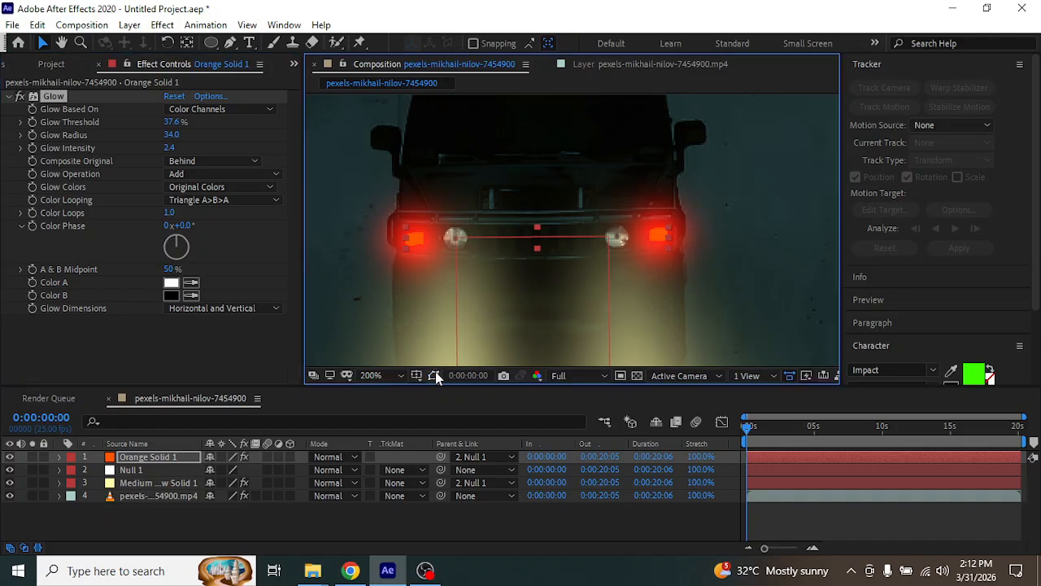
Step: Preview the first frames of the car footage and examine the turn signals' glow from different zoom levels
key("comma")
key("comma")
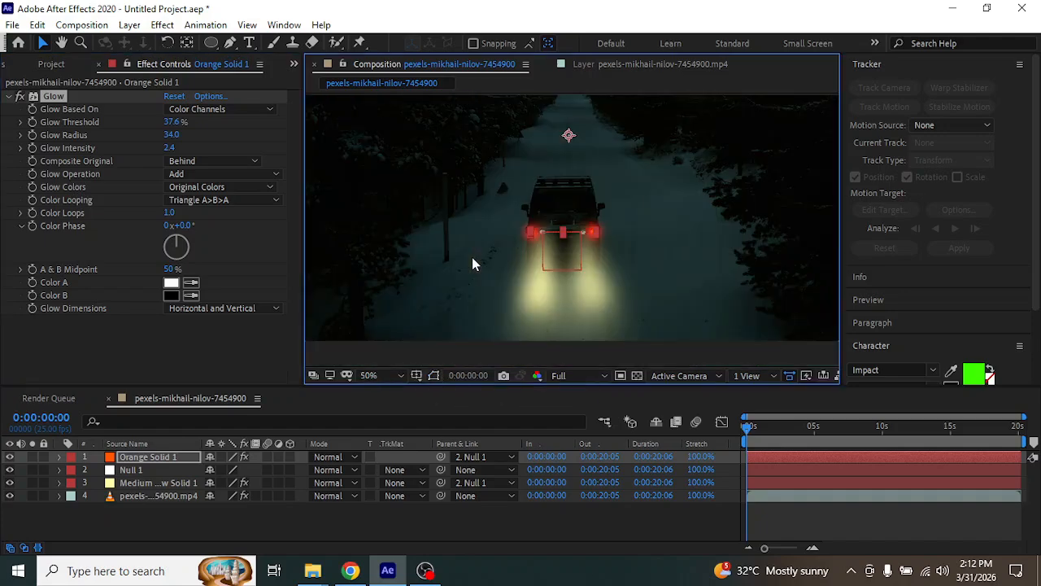
left_click(541, 518)
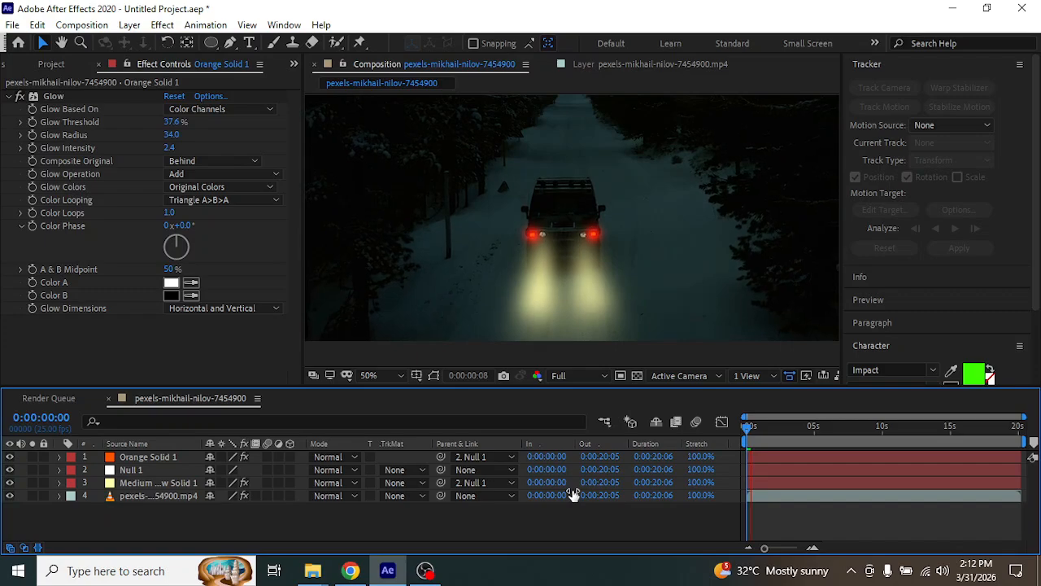
scroll(578, 265, "up", 6)
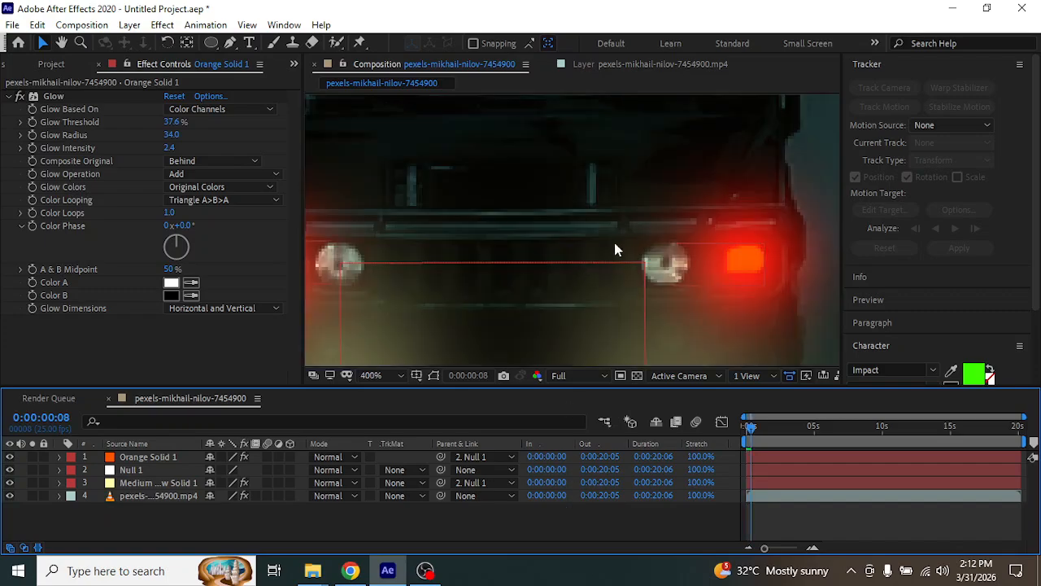
scroll(667, 270, "down", 2)
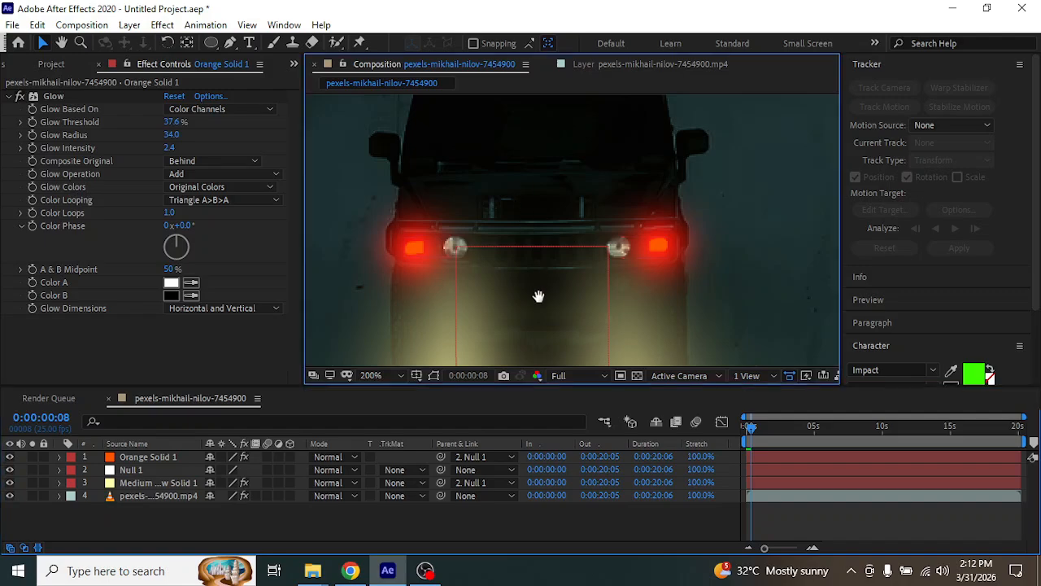
scroll(522, 171, "up", 3)
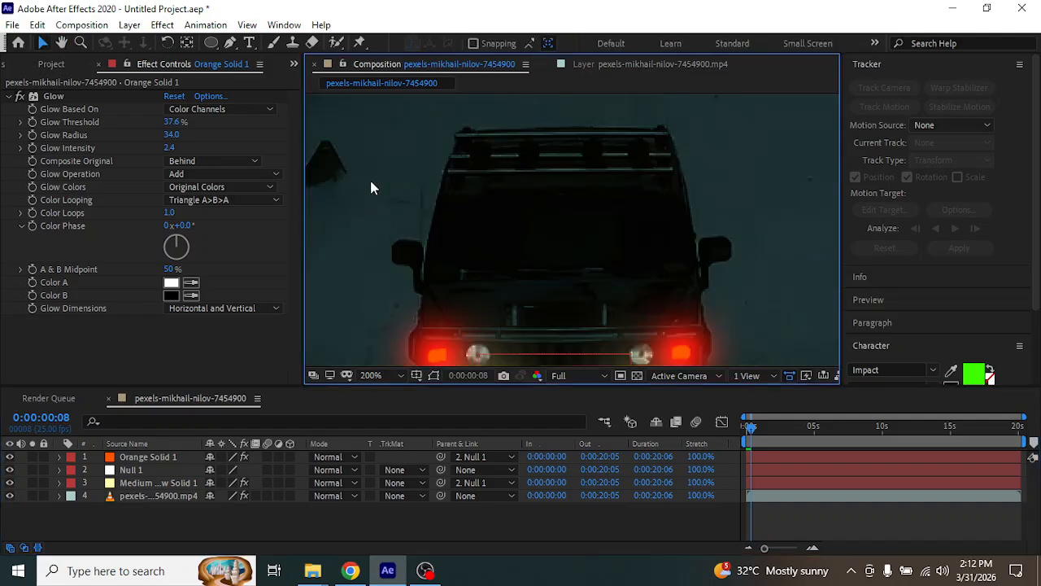
scroll(391, 224, "down", 2)
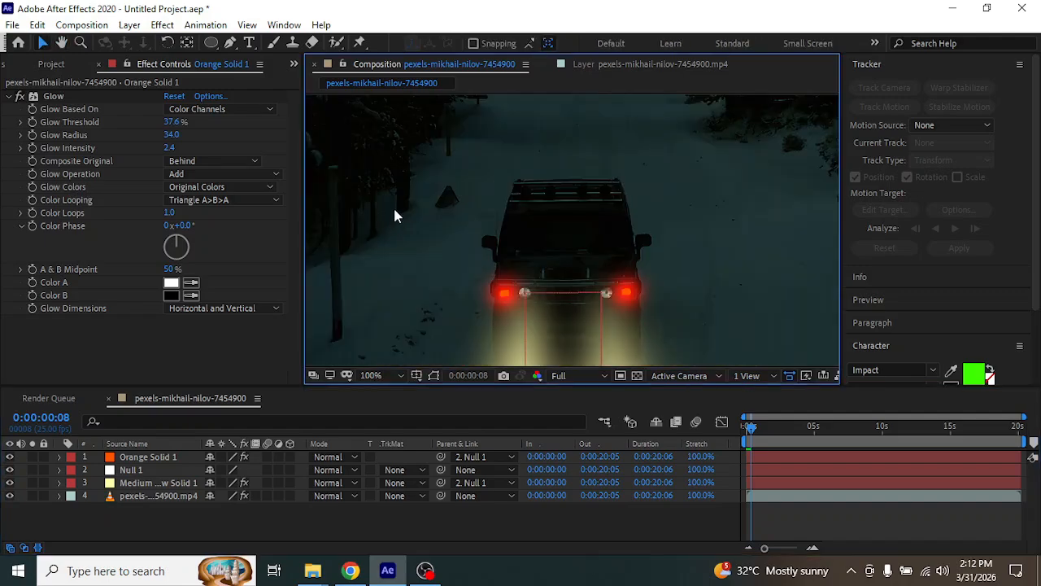
scroll(515, 260, "down", 2)
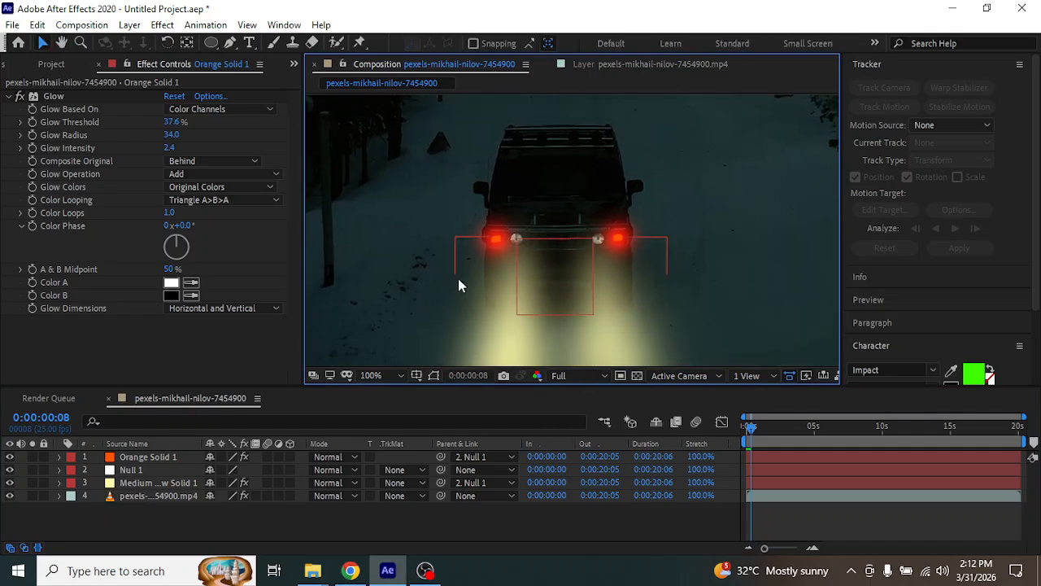